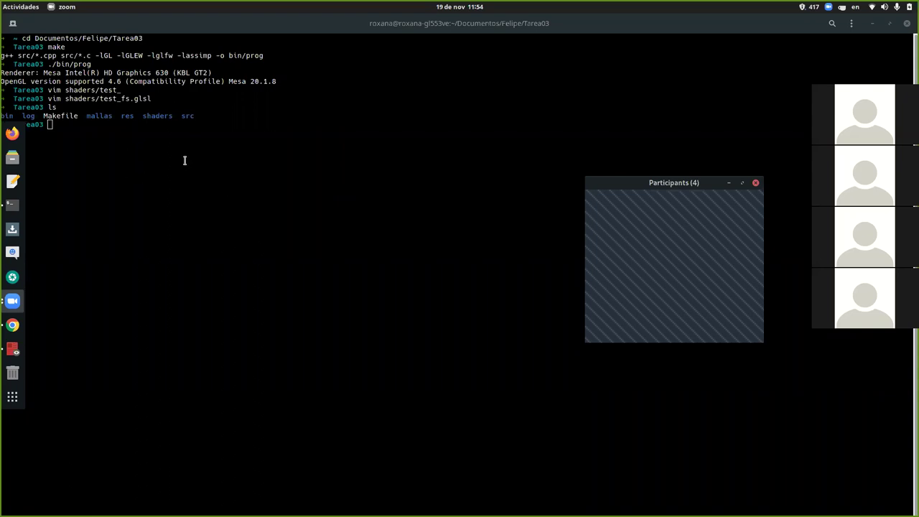
Launch Blender and dismiss its splash screen to reach the default scene
{"action": "key", "text": "super"}
{"action": "type", "text": "blen"}
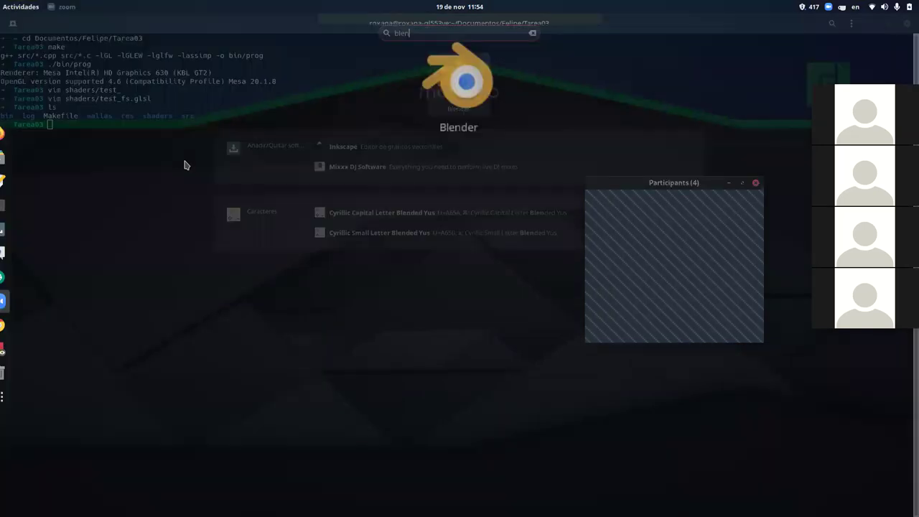
{"action": "key", "text": "Return"}
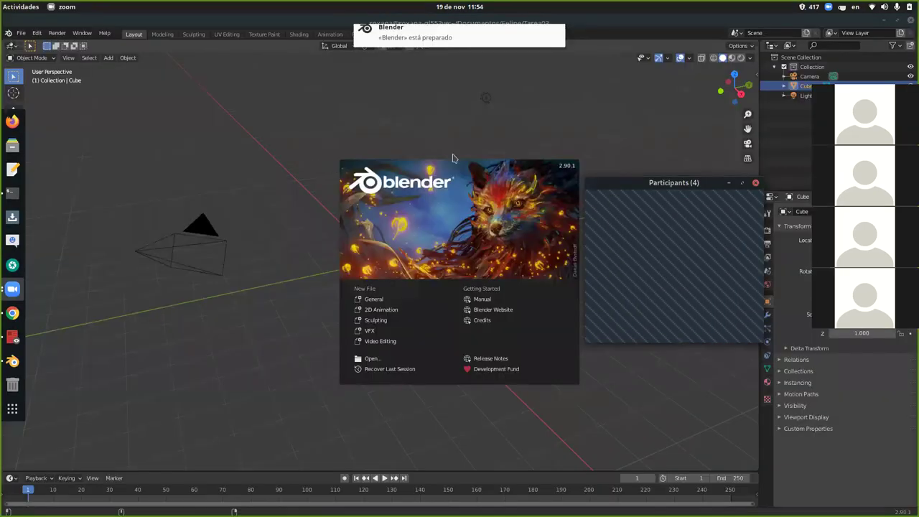
{"action": "left_click", "coordinate": [467, 161]}
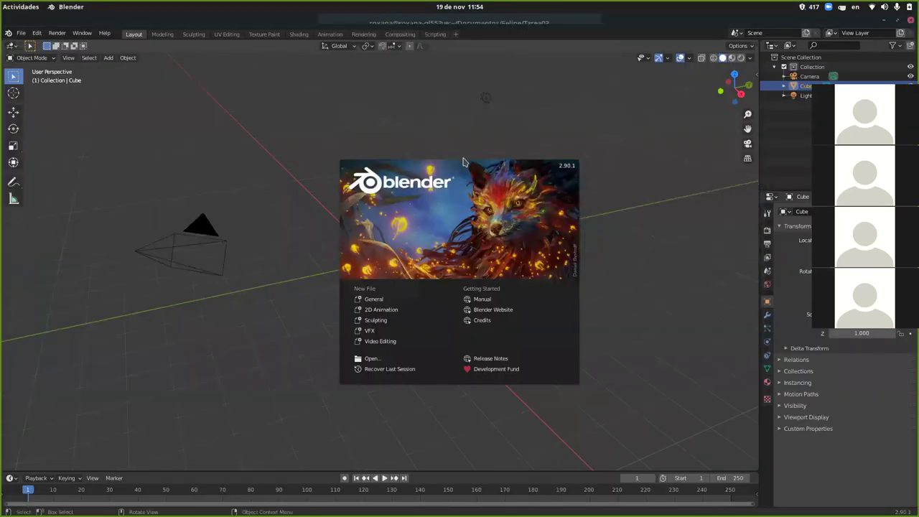
{"action": "left_click", "coordinate": [603, 196]}
{"action": "left_click", "coordinate": [543, 202]}
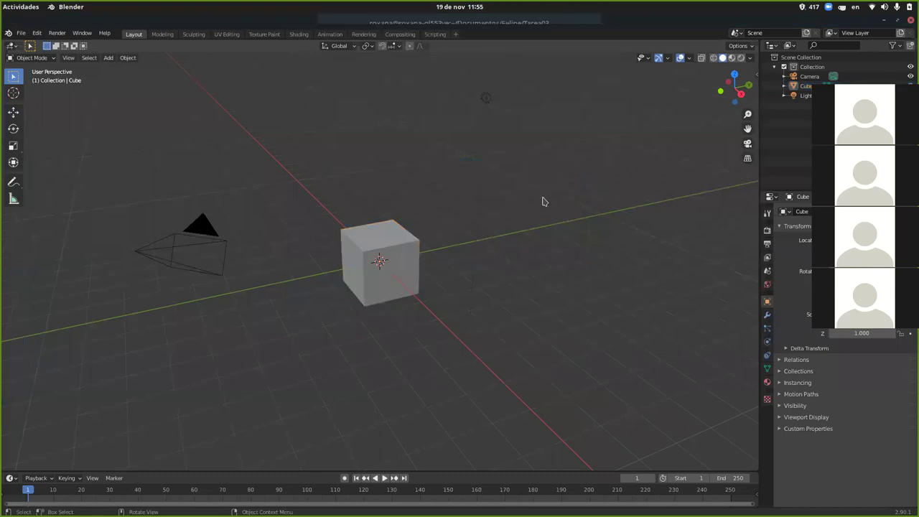
Delete the default light and camera, keeping only the cube in the scene
{"action": "middle_click_drag", "start_coordinate": [540, 201], "coordinate": [468, 218]}
{"action": "middle_click_drag", "start_coordinate": [414, 197], "coordinate": [441, 194]}
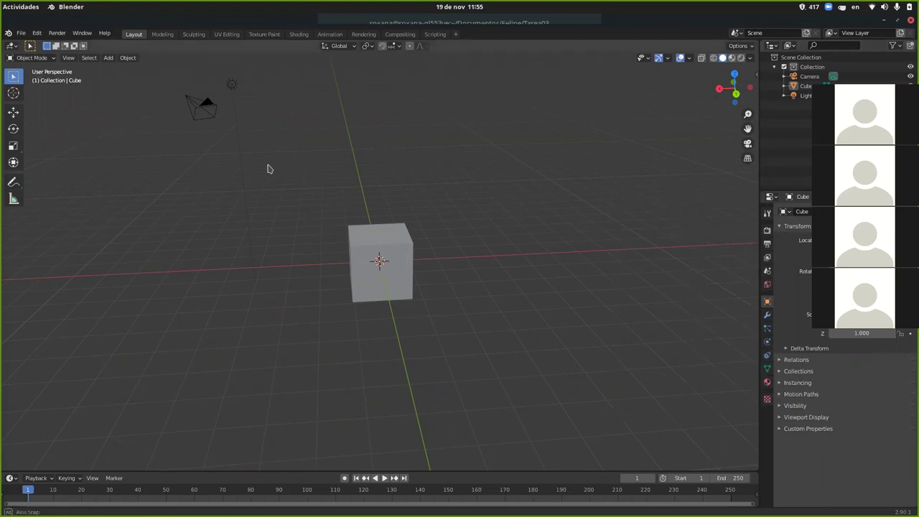
{"action": "mouse_move", "coordinate": [301, 168]}
{"action": "middle_mouse_down"}
{"action": "mouse_move", "coordinate": [315, 169]}
{"action": "mouse_move", "coordinate": [300, 154]}
{"action": "middle_mouse_up"}
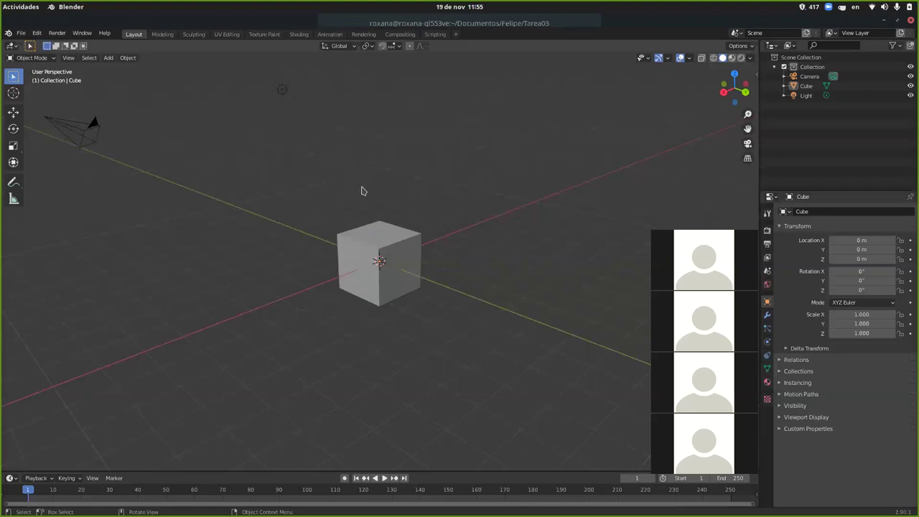
{"action": "left_click", "coordinate": [284, 94]}
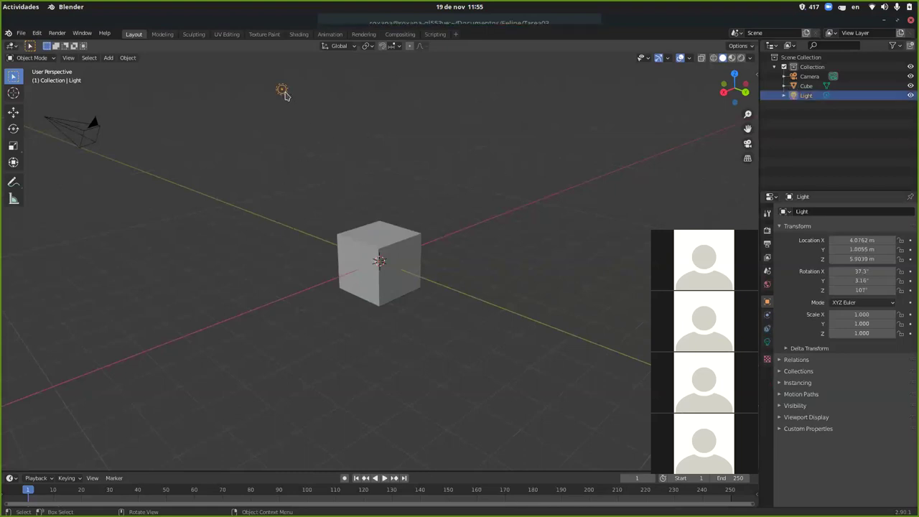
{"action": "key", "text": "Delete"}
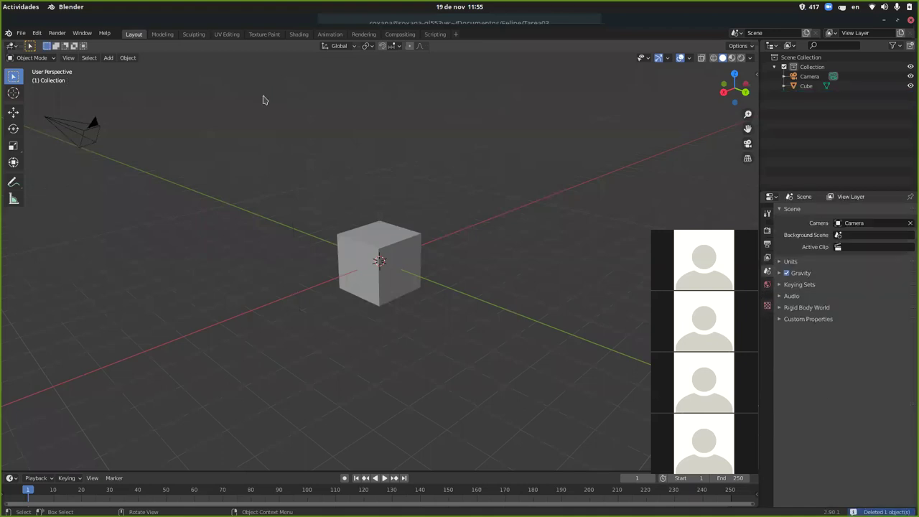
{"action": "left_click", "coordinate": [83, 130]}
{"action": "key", "text": "Delete"}
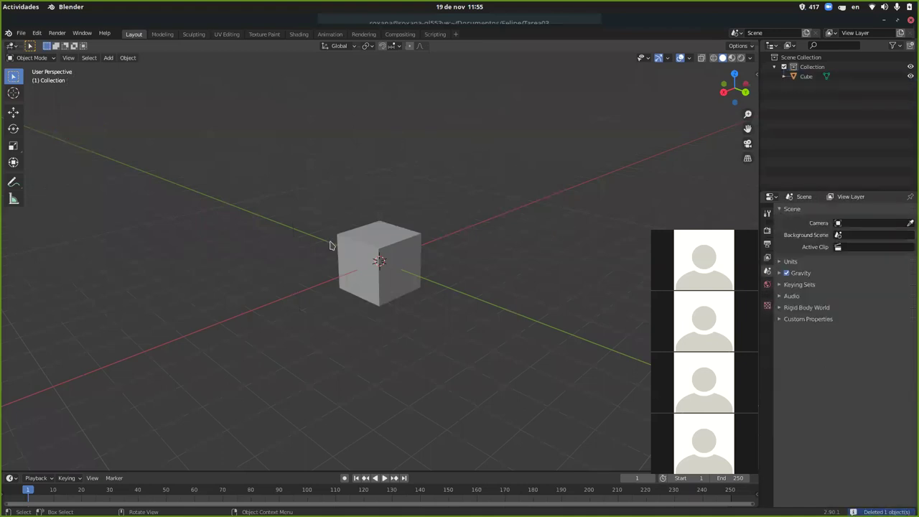
Select the cube and open it in the UV Editing workspace
{"action": "left_click", "coordinate": [368, 246]}
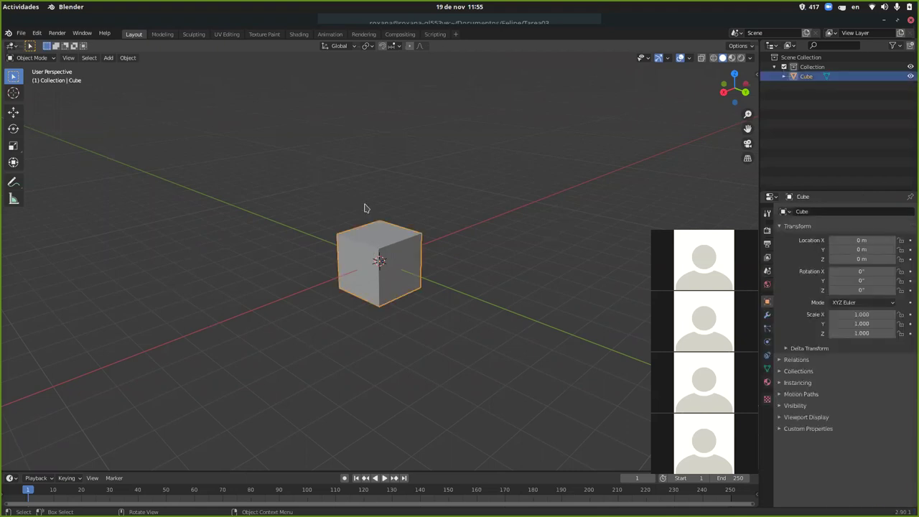
{"action": "left_click", "coordinate": [227, 34]}
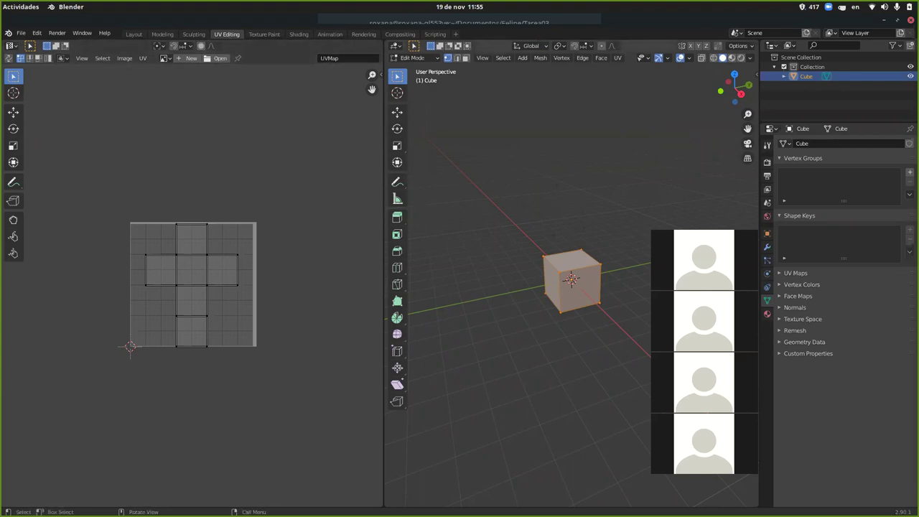
{"action": "mouse_move", "coordinate": [575, 323]}
{"action": "middle_mouse_down"}
{"action": "mouse_move", "coordinate": [553, 323]}
{"action": "mouse_move", "coordinate": [589, 327]}
{"action": "middle_mouse_up"}
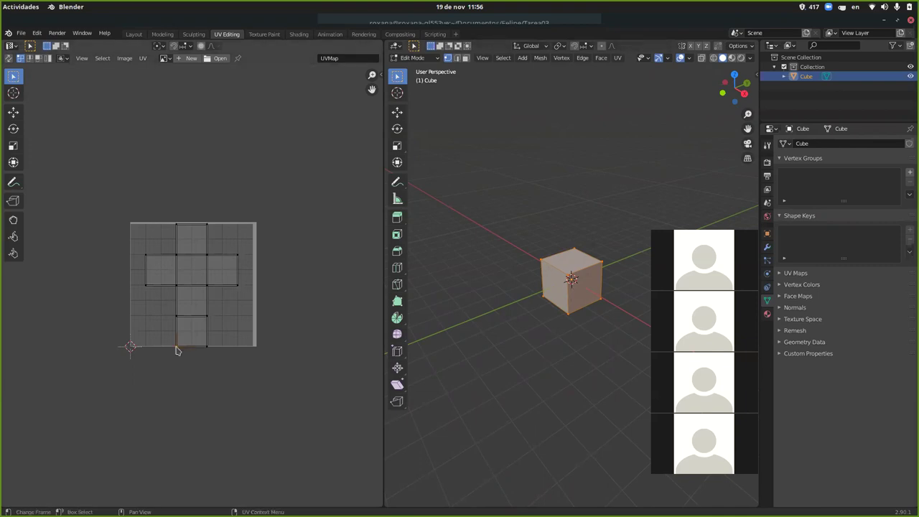
Try to move the lower-left vertex of the lowest face in the UV layout
{"action": "left_click", "coordinate": [207, 349], "text": "shift"}
{"action": "left_click", "coordinate": [176, 349]}
{"action": "key", "text": "g"}
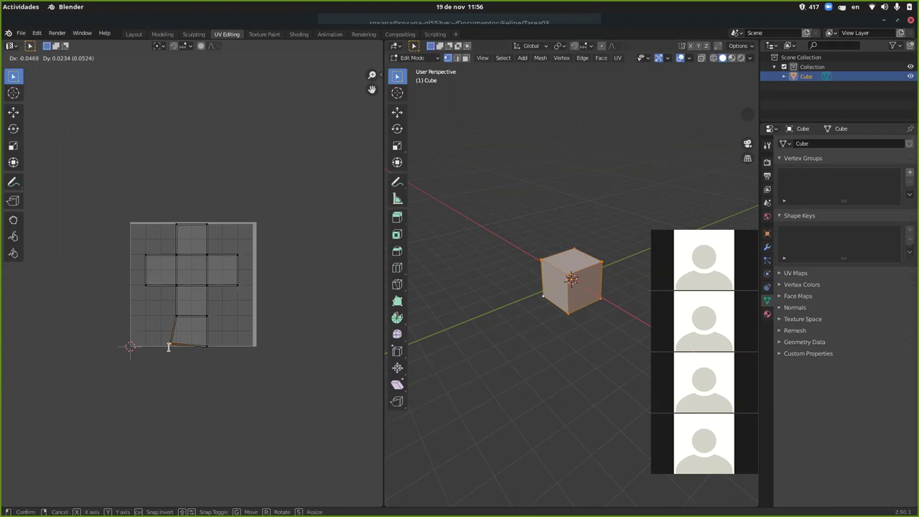
Relaunch Blender from the desktop and dismiss its splash screen
{"action": "key", "text": "alt+Tab"}
{"action": "key", "text": "super"}
{"action": "key", "text": "super"}
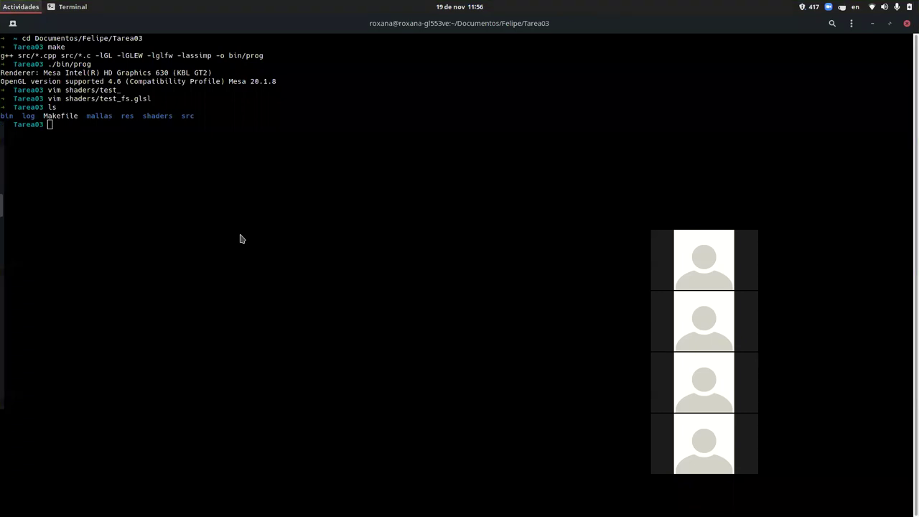
{"action": "key", "text": "super"}
{"action": "type", "text": "blen"}
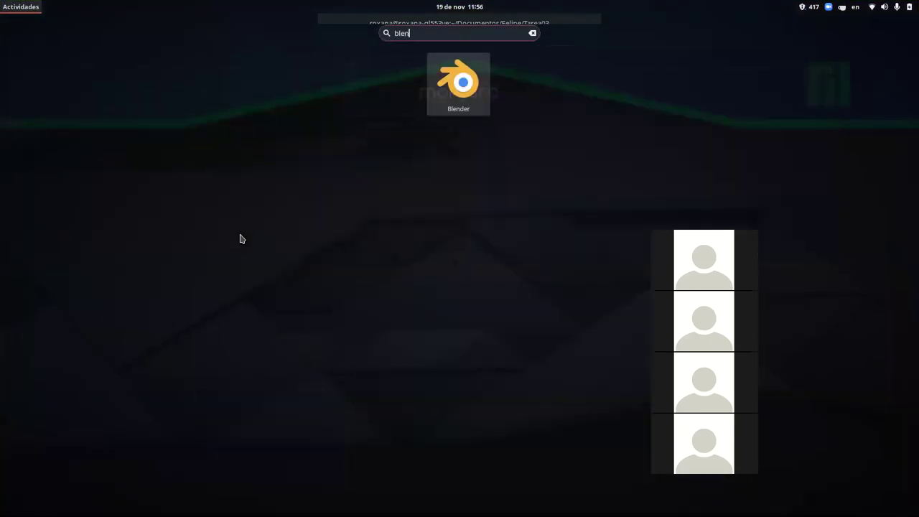
{"action": "key", "text": "super"}
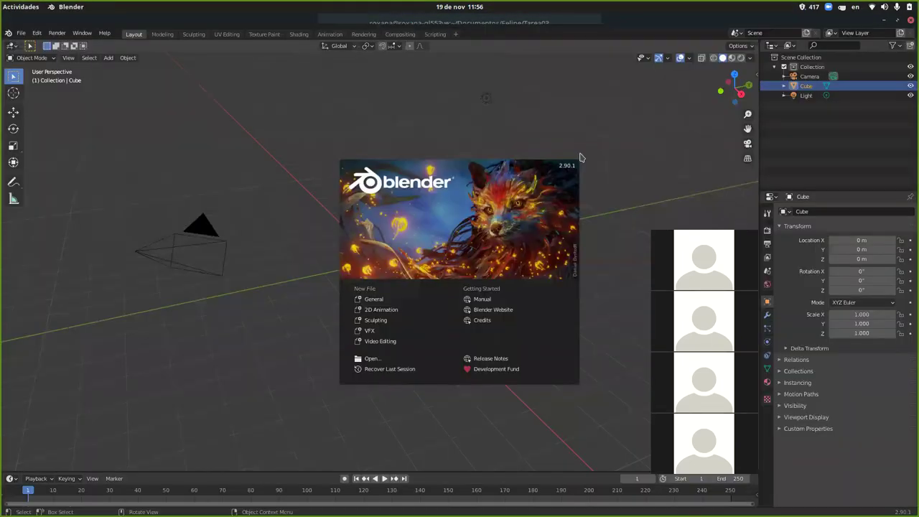
{"action": "left_click", "coordinate": [420, 138]}
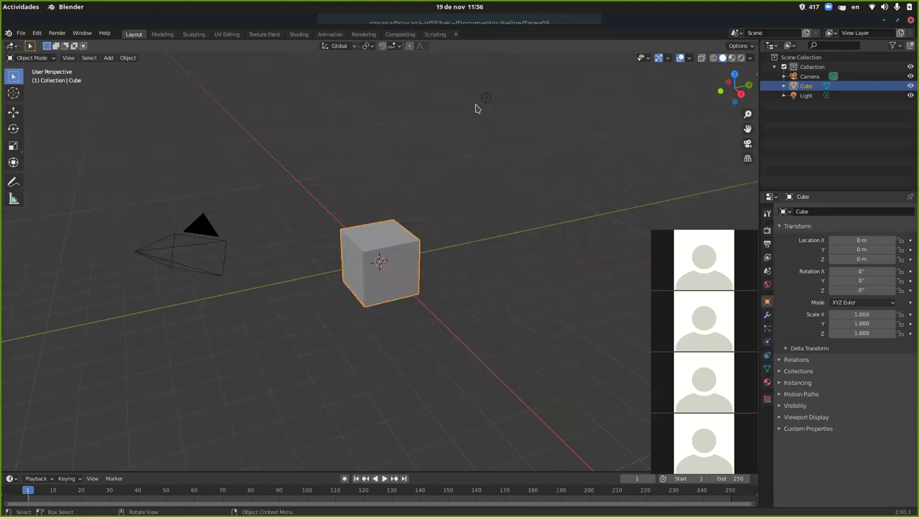
Delete the light and the camera from the new default scene
{"action": "left_click", "coordinate": [482, 102]}
{"action": "key", "text": "Delete"}
{"action": "left_click", "coordinate": [191, 238]}
{"action": "key", "text": "Delete"}
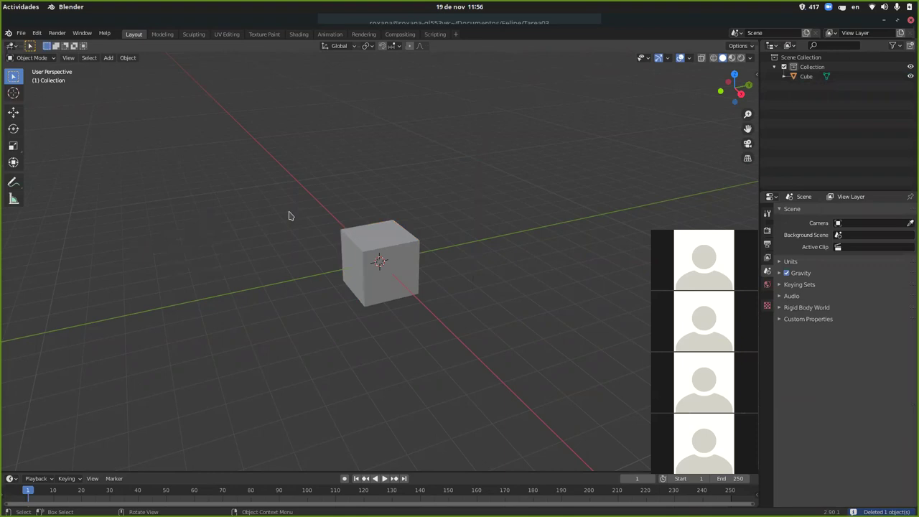
Open the cube in the UV Editing workspace and select only its front face in face selection mode
{"action": "left_click", "coordinate": [408, 248]}
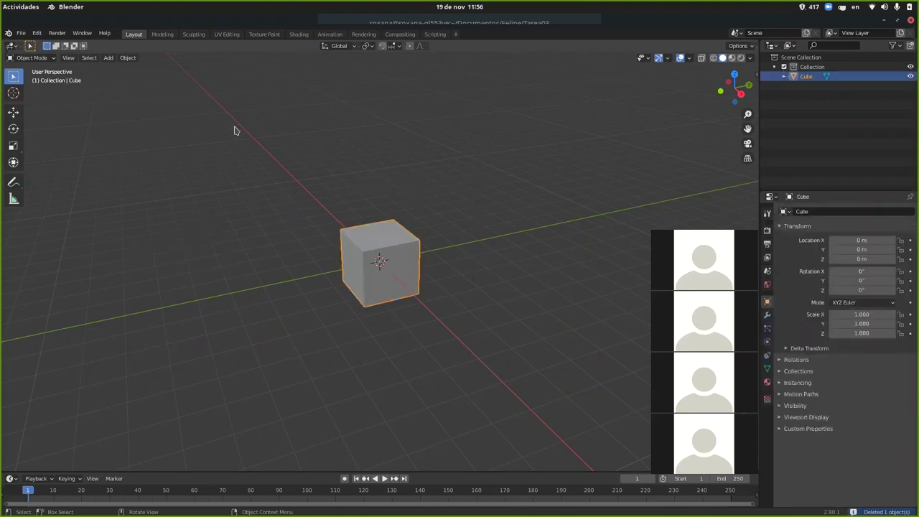
{"action": "left_click", "coordinate": [226, 34]}
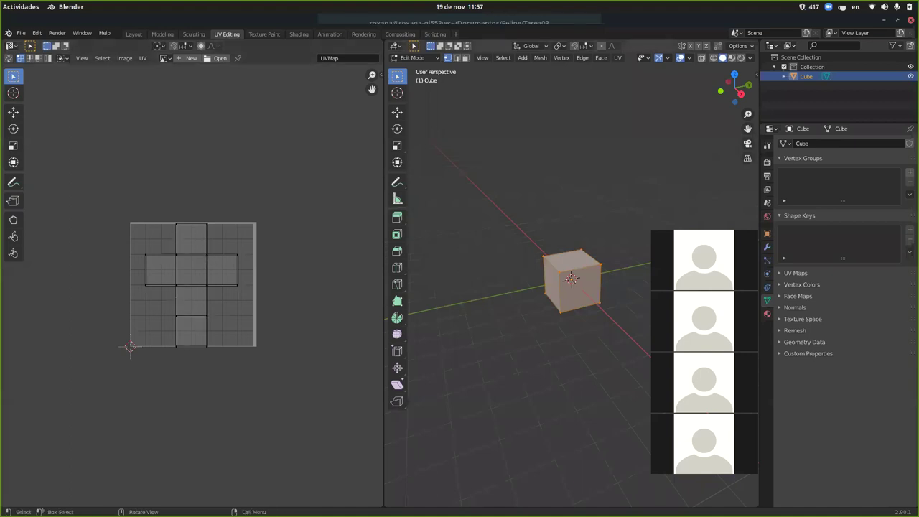
{"action": "key", "text": "alt+a"}
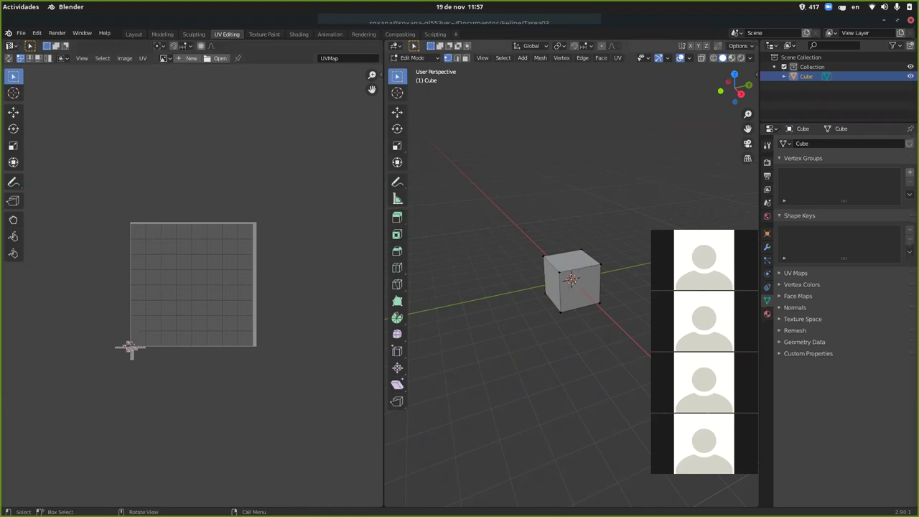
{"action": "left_click", "coordinate": [466, 59]}
{"action": "left_click", "coordinate": [587, 286]}
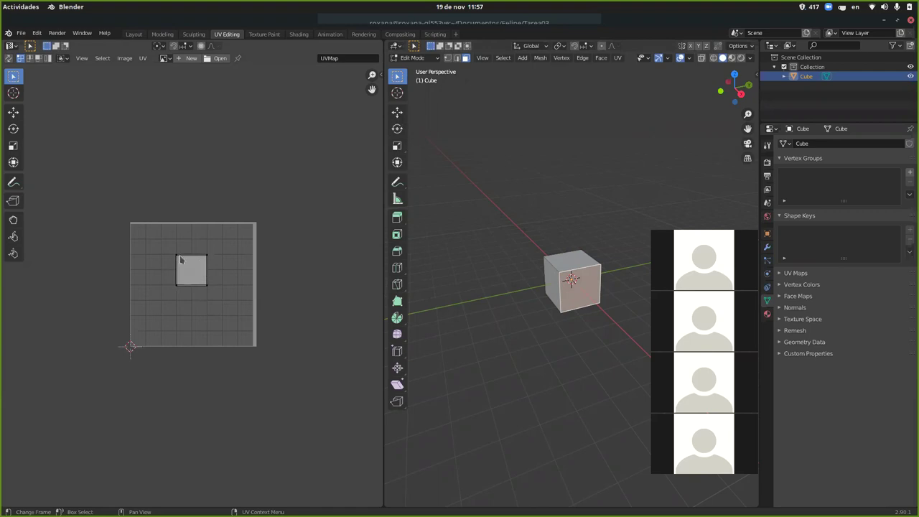
Set the UV editor to face selection and select the front face's UV square
{"action": "left_click", "coordinate": [202, 268]}
{"action": "left_click", "coordinate": [40, 59]}
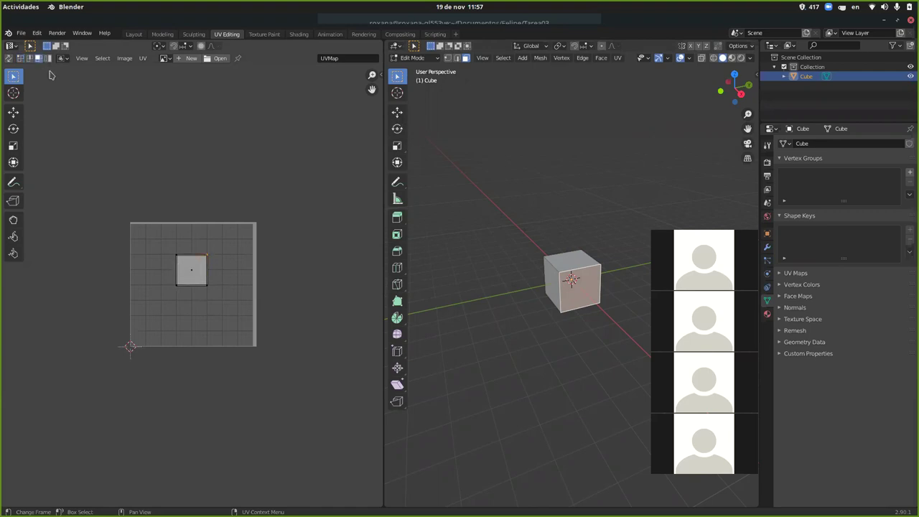
{"action": "left_click", "coordinate": [199, 275]}
Select all the cube's faces so the whole UV layout is displayed
{"action": "middle_click_drag", "start_coordinate": [431, 216], "coordinate": [453, 219]}
{"action": "key", "text": "alt+a"}
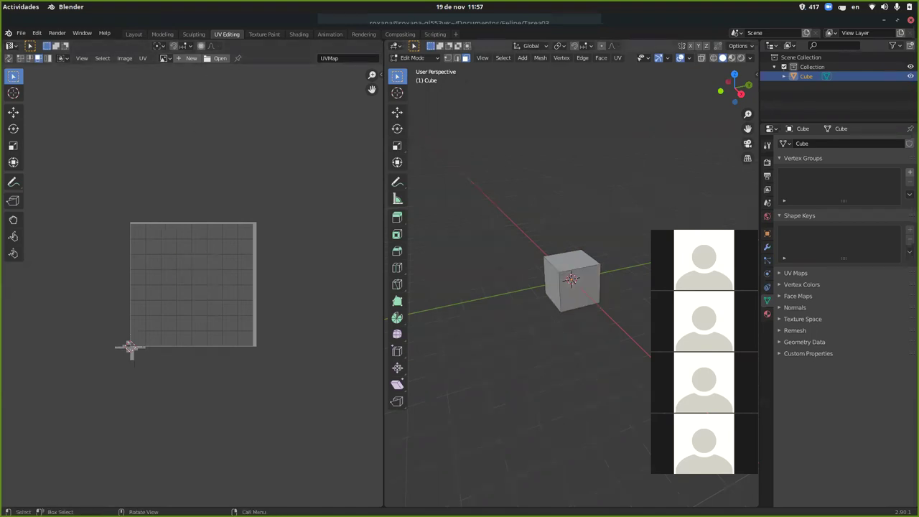
{"action": "key", "text": "a"}
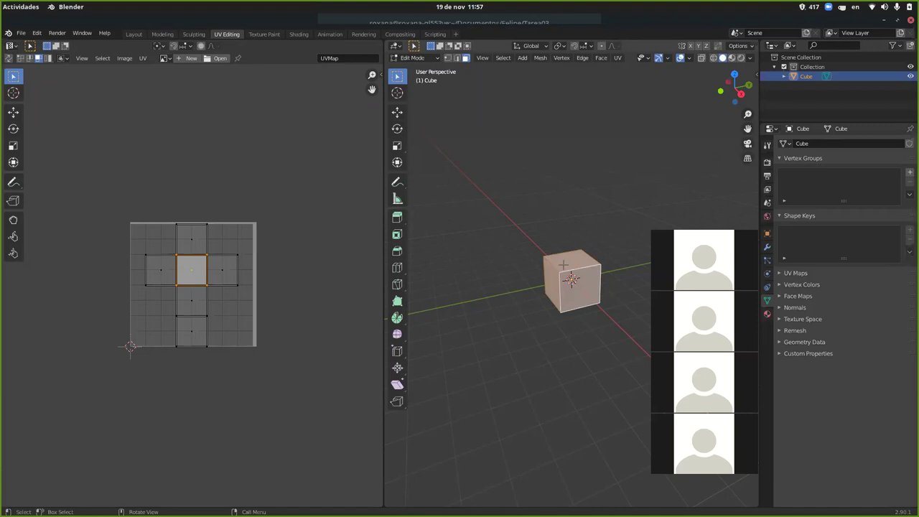
Load minecraft_dirt.png from the Tarea03/res folder as the image behind the UV layout
{"action": "left_click", "coordinate": [218, 58]}
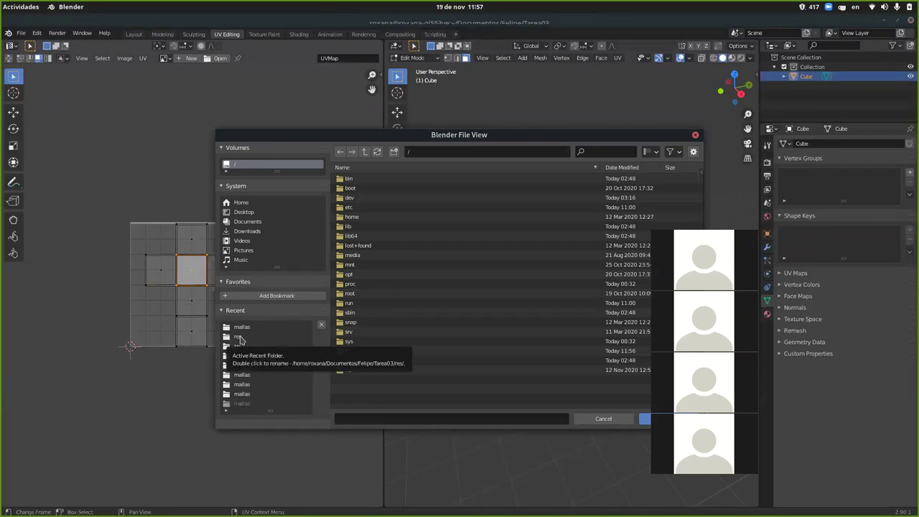
{"action": "left_click", "coordinate": [240, 338]}
{"action": "left_click", "coordinate": [373, 179]}
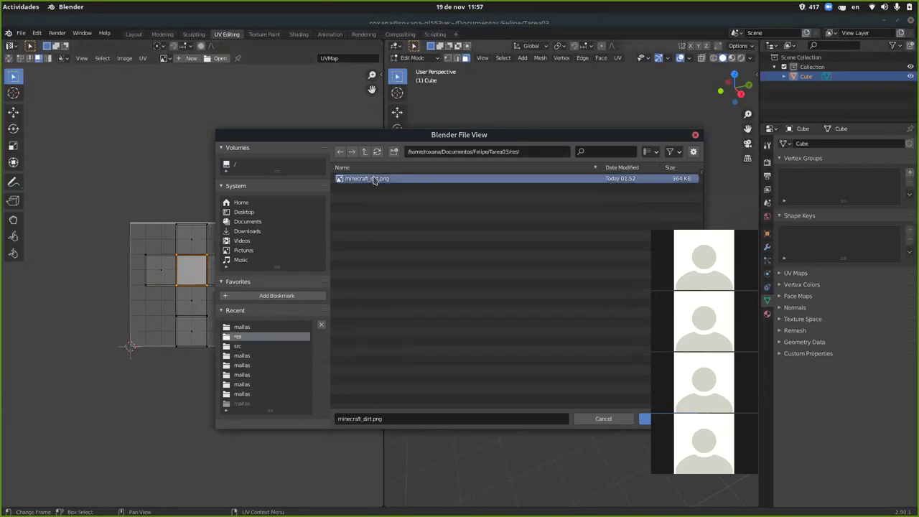
{"action": "double_click", "coordinate": [373, 179]}
{"action": "scroll", "coordinate": [275, 221], "scroll_direction": "down", "scroll_amount": 4}
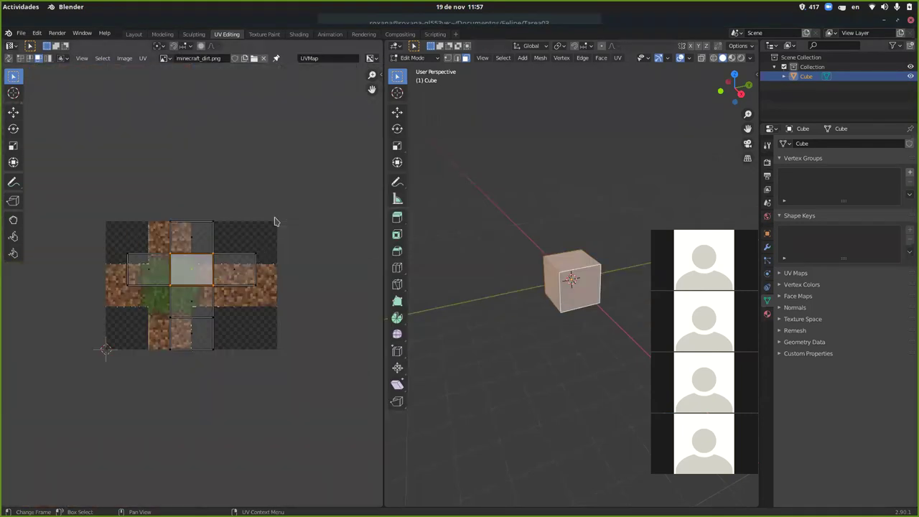
{"action": "scroll", "coordinate": [275, 221], "scroll_direction": "up", "scroll_amount": 2}
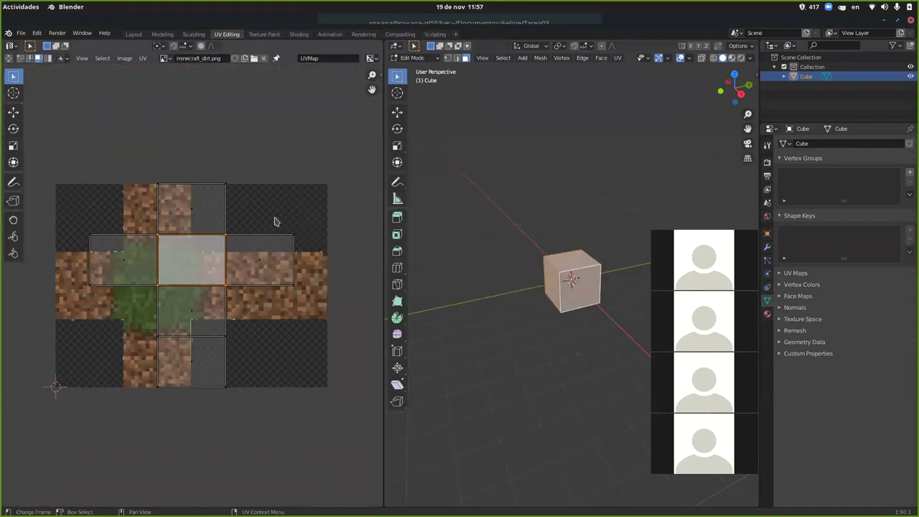
{"action": "left_click", "coordinate": [193, 214]}
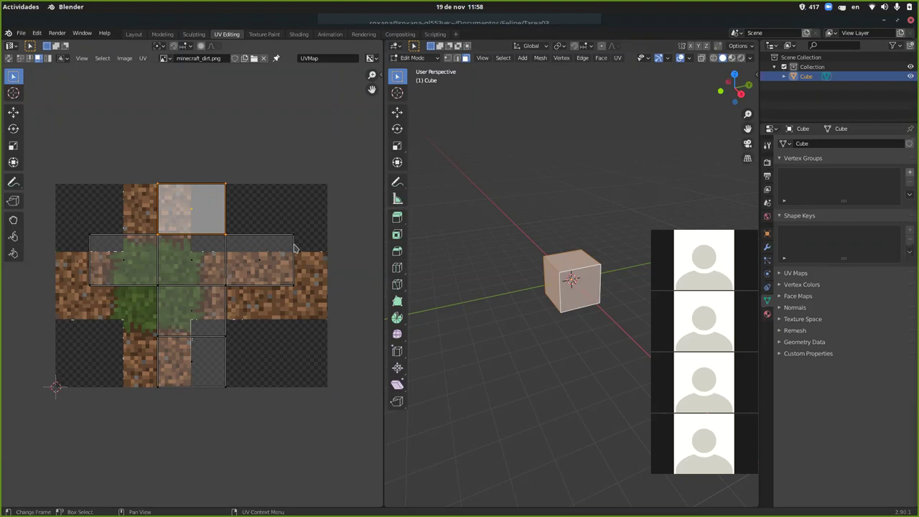
{"action": "key", "text": "alt+Tab"}
{"action": "key", "text": "alt+Tab"}
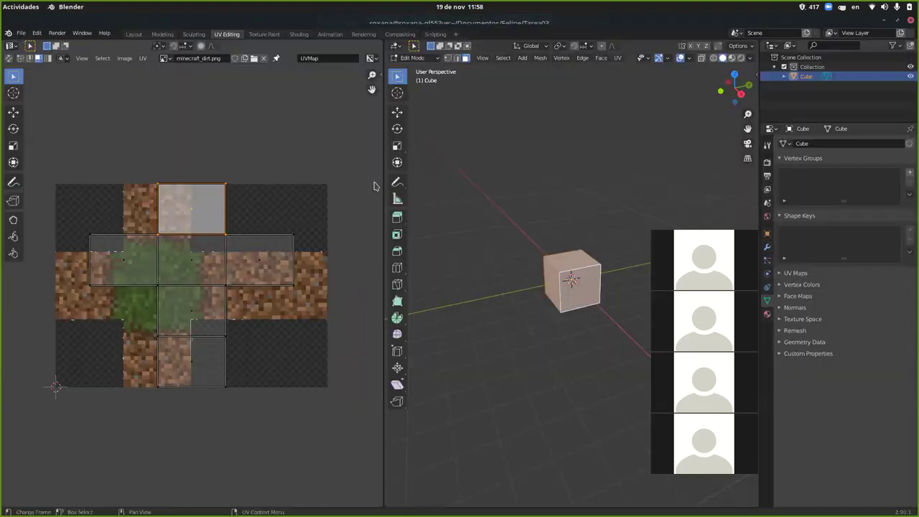
{"action": "key", "text": "super"}
{"action": "key", "text": "super"}
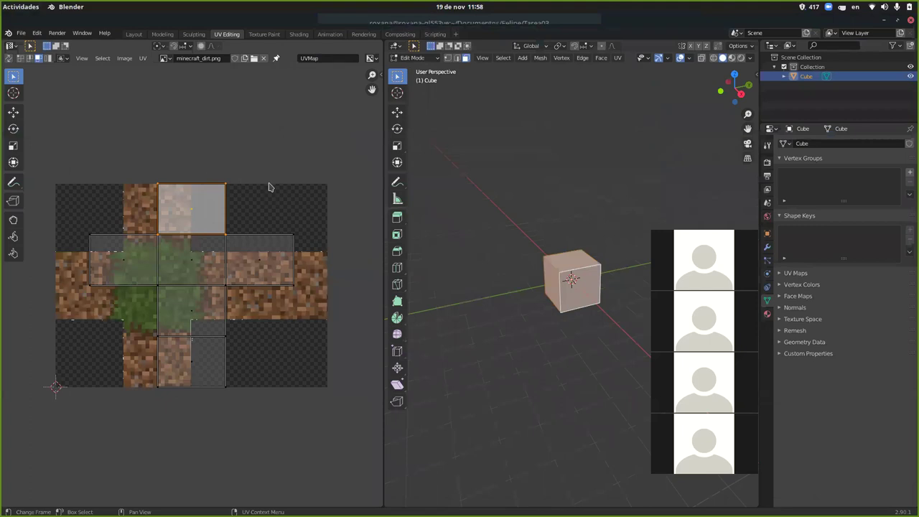
{"action": "left_click", "coordinate": [296, 223]}
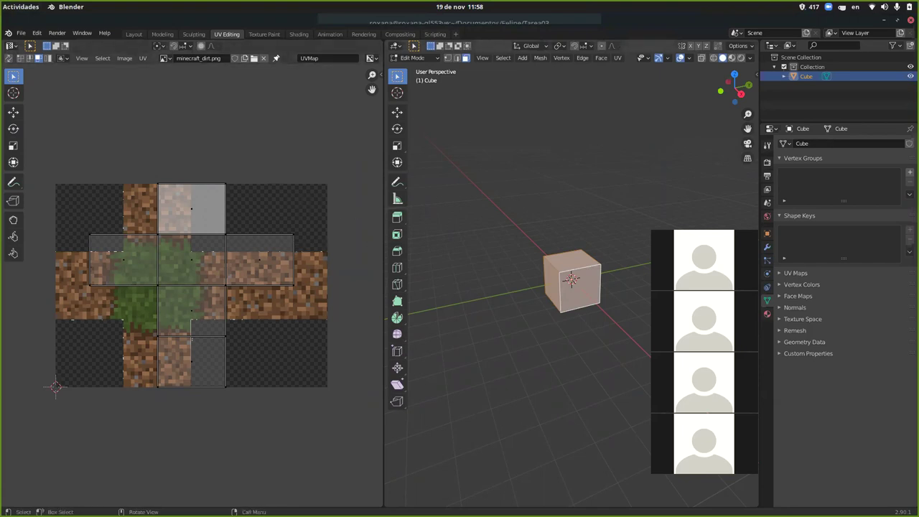
Deselect all the cube's faces to view the dirt texture alone, and select them all again
{"action": "key", "text": "alt+a"}
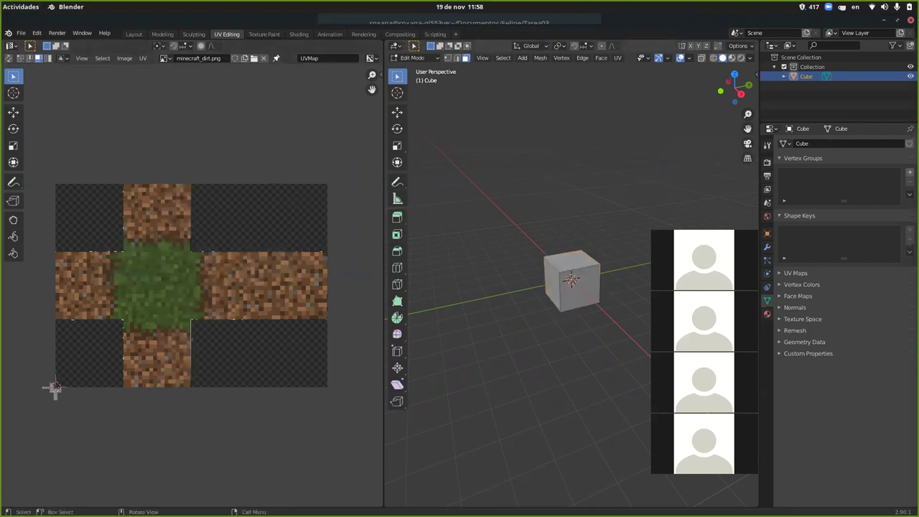
{"action": "key", "text": "a"}
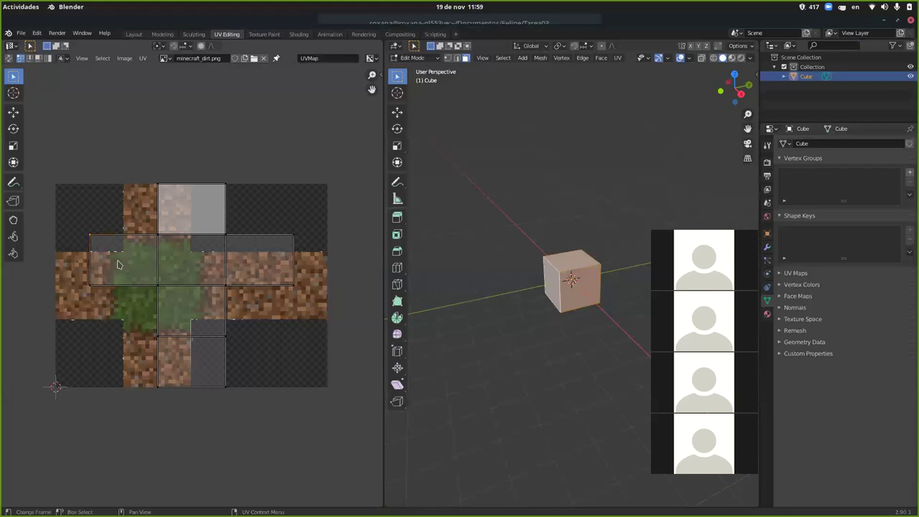
Try to move the UV layout's outer upper-left corner onto the corner of the dirt strip, and undo the move
{"action": "key", "text": "g"}
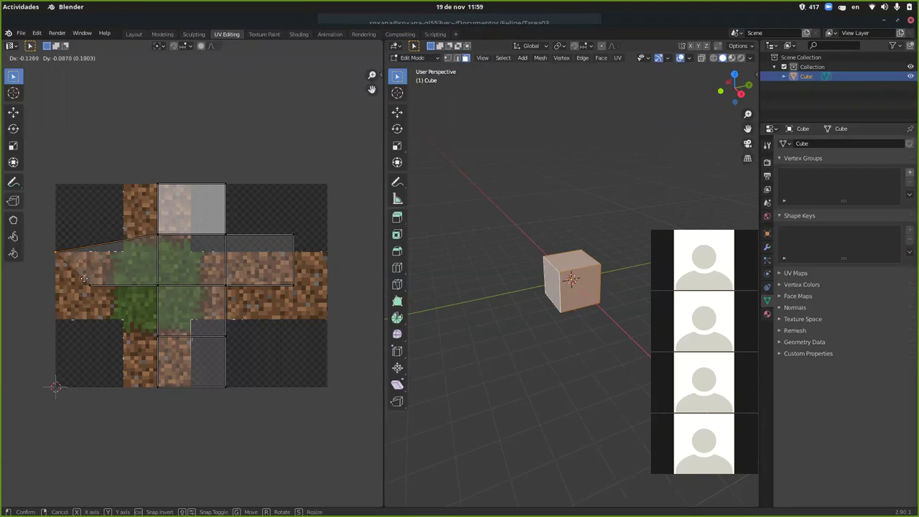
{"action": "left_click", "coordinate": [83, 282]}
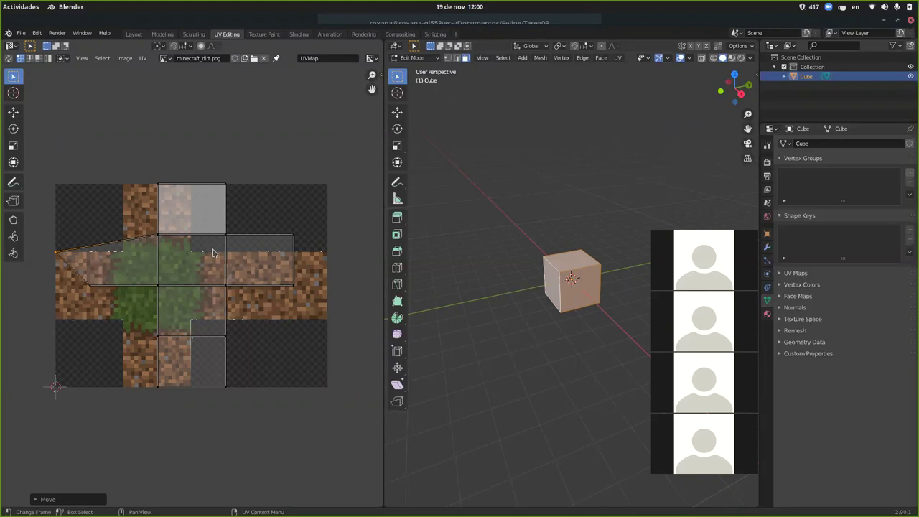
{"action": "key", "text": "ctrl+z"}
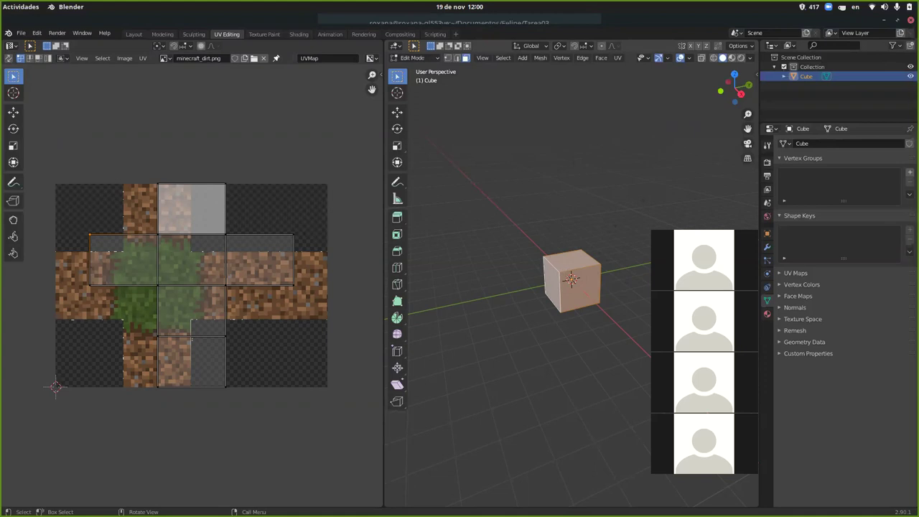
Set the Base Color of the cube's material to an Image Texture
{"action": "left_click", "coordinate": [768, 316]}
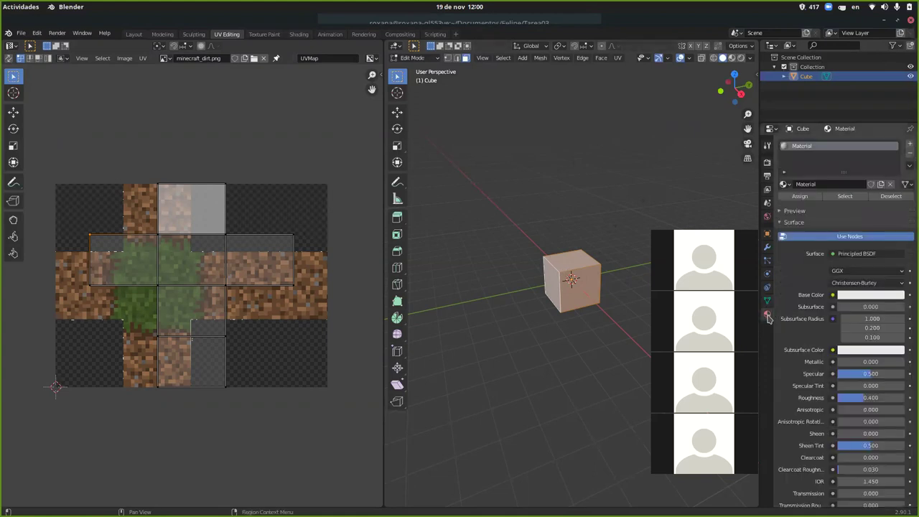
{"action": "left_click", "coordinate": [833, 296]}
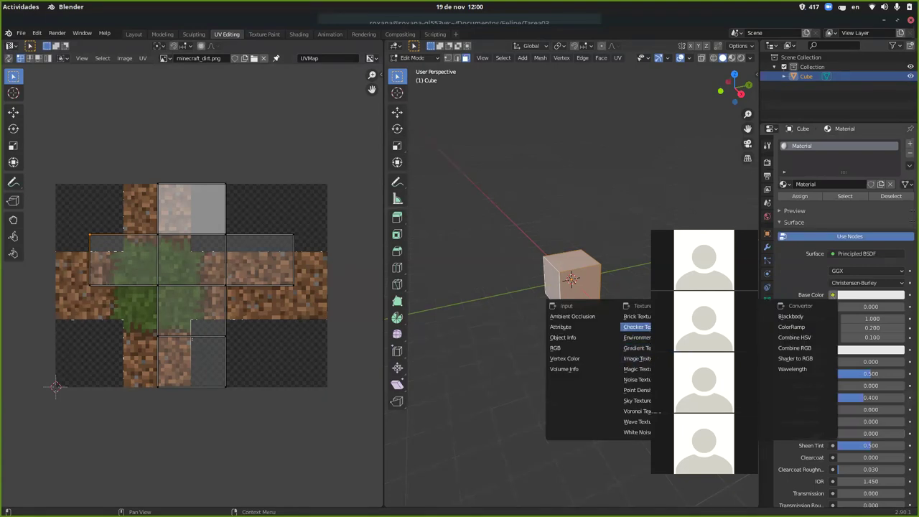
{"action": "key", "text": "Escape"}
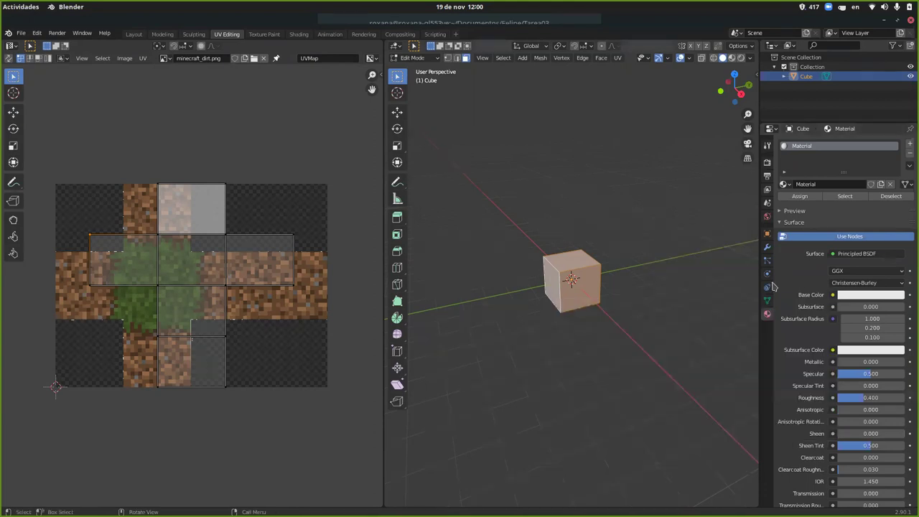
{"action": "left_click", "coordinate": [833, 296]}
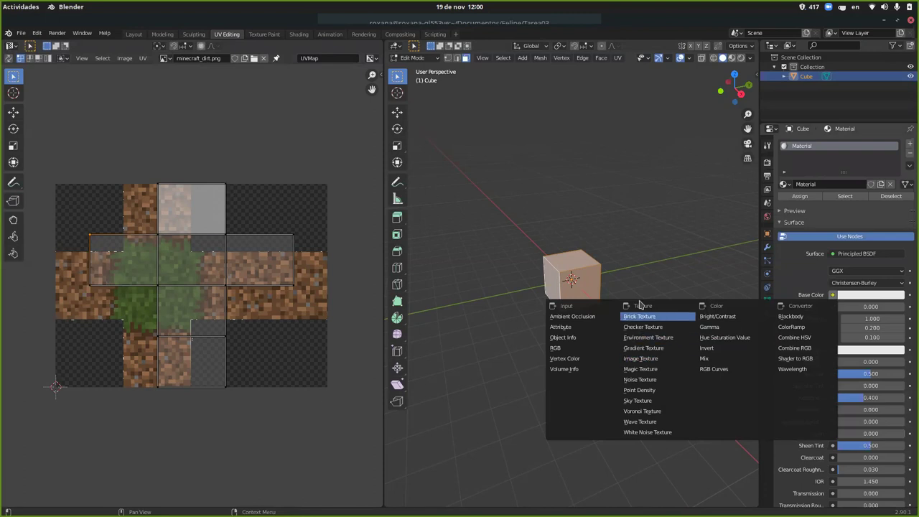
{"action": "left_click", "coordinate": [641, 358]}
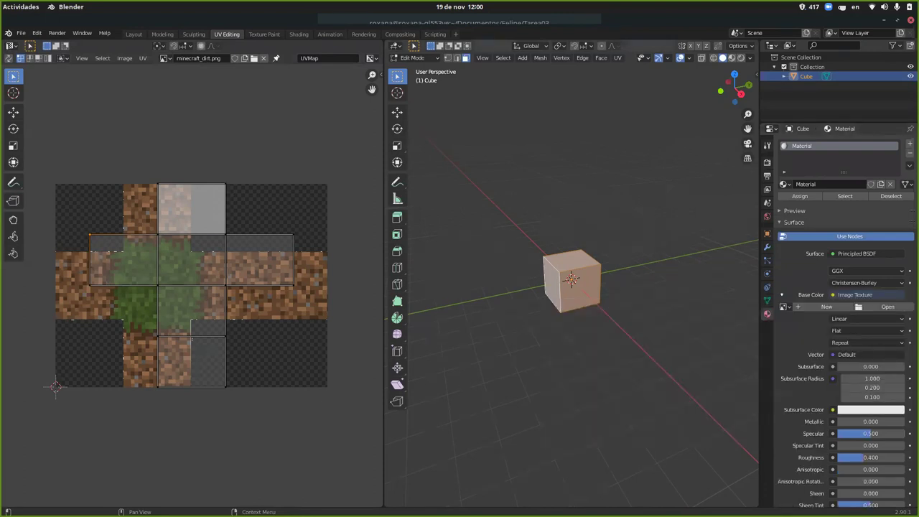
Load minecraft_dirt.png from the Tarea03/res folder as the Base Color image
{"action": "left_click", "coordinate": [869, 307]}
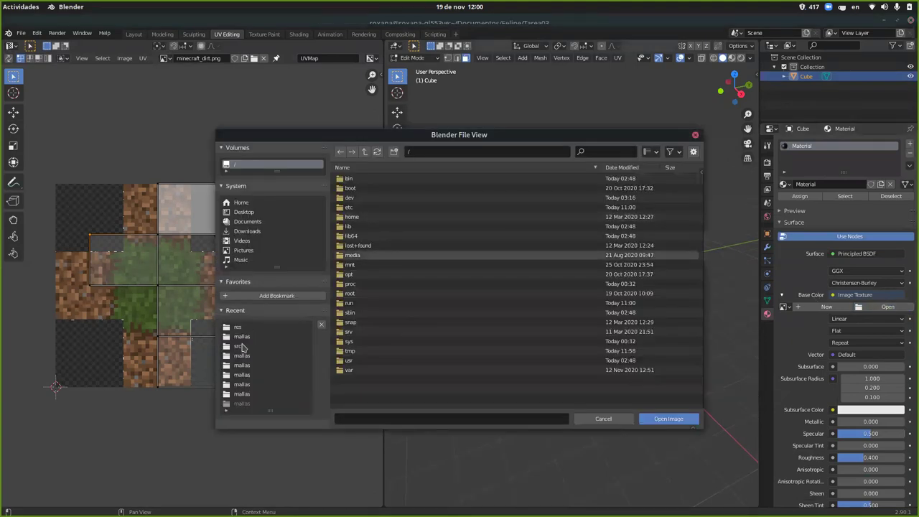
{"action": "left_click", "coordinate": [241, 336]}
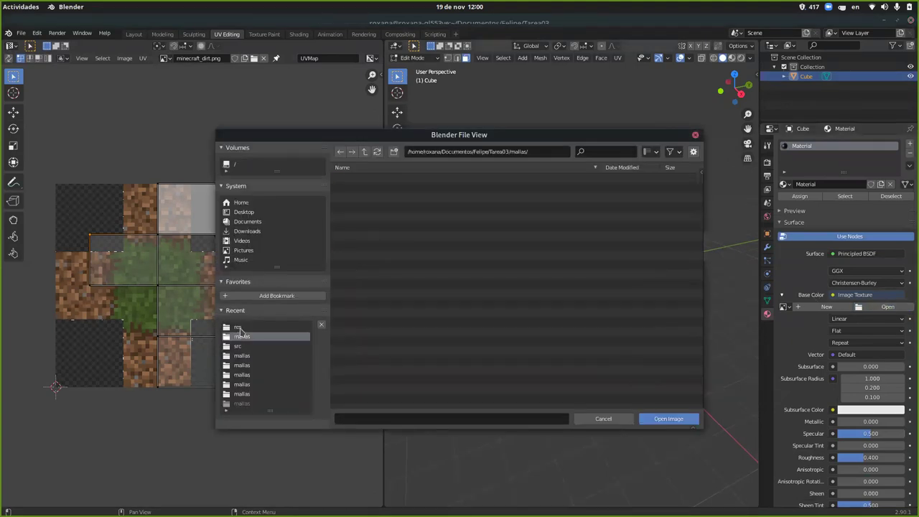
{"action": "left_click", "coordinate": [238, 328]}
{"action": "left_click", "coordinate": [375, 179]}
{"action": "double_click", "coordinate": [376, 178]}
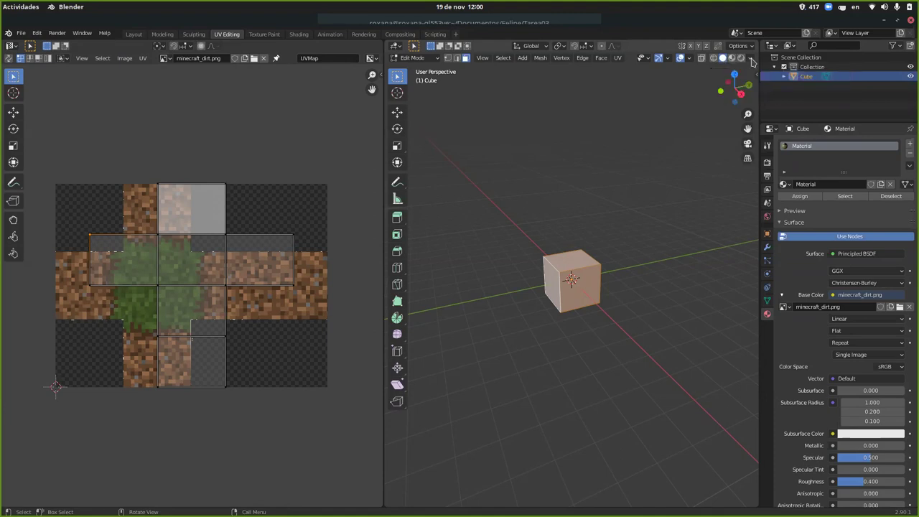
Set the viewport's solid shading color to Texture and deselect all faces to inspect the texture on the cube
{"action": "left_click", "coordinate": [751, 59]}
{"action": "left_click", "coordinate": [782, 188]}
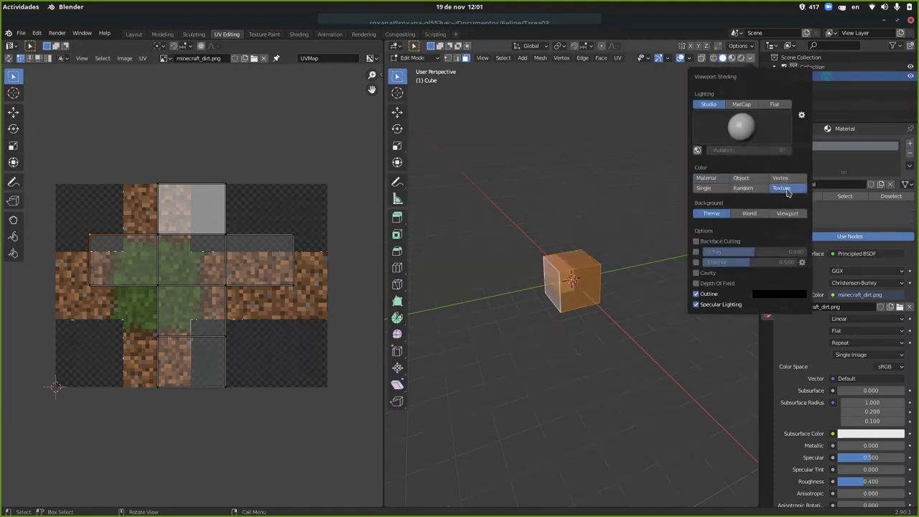
{"action": "left_click", "coordinate": [54, 388]}
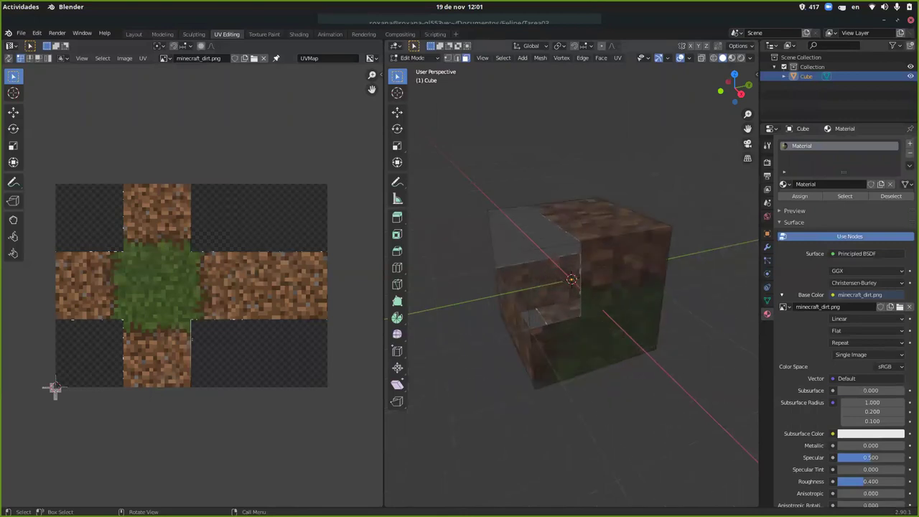
{"action": "middle_click_drag", "start_coordinate": [575, 302], "coordinate": [657, 308]}
{"action": "middle_click_drag", "start_coordinate": [55, 388], "coordinate": [55, 388]}
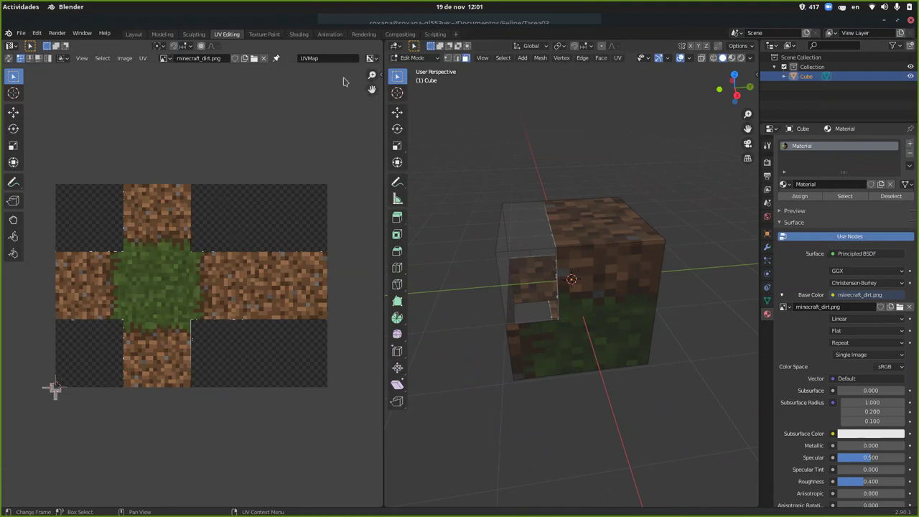
{"action": "right_click", "coordinate": [303, 130]}
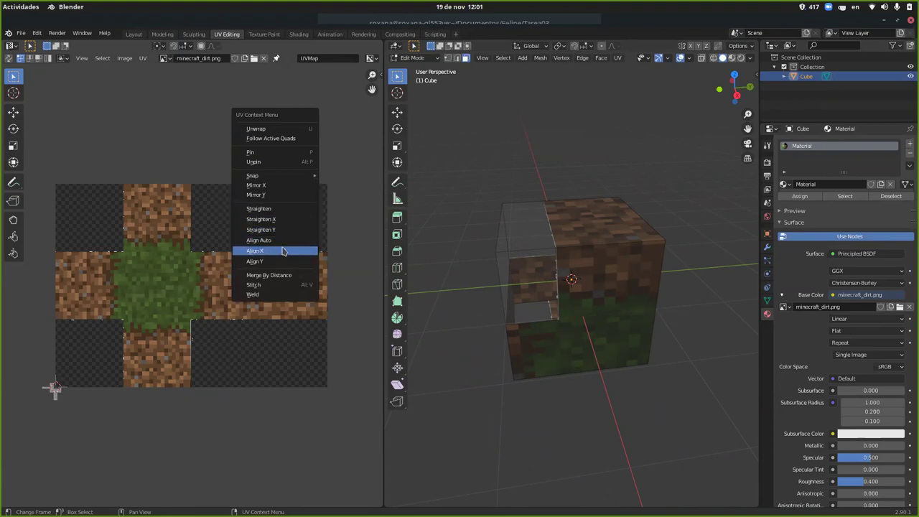
{"action": "left_click", "coordinate": [284, 252]}
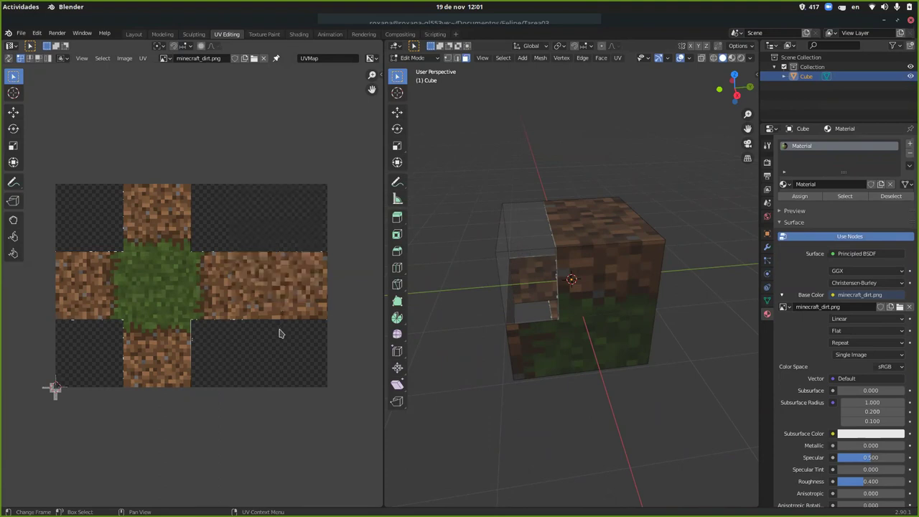
{"action": "left_click", "coordinate": [125, 59]}
{"action": "mouse_move", "coordinate": [80, 65]}
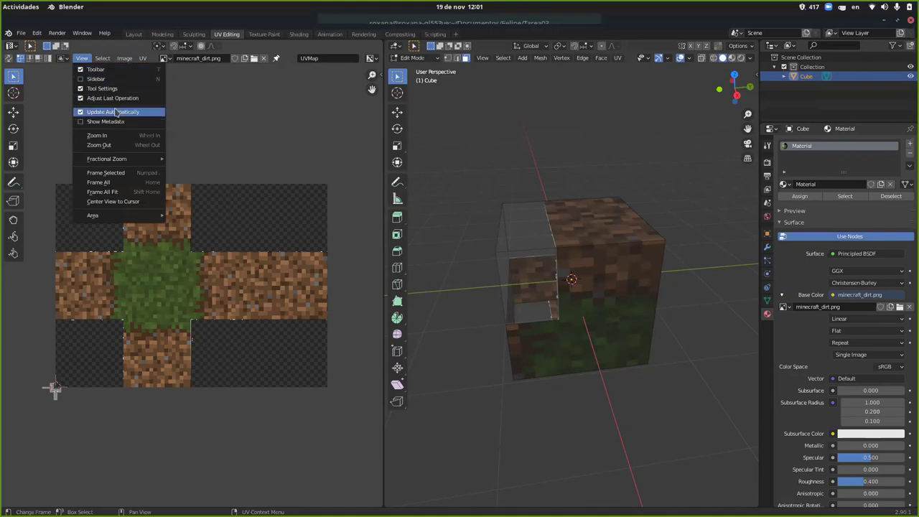
{"action": "mouse_move", "coordinate": [145, 159]}
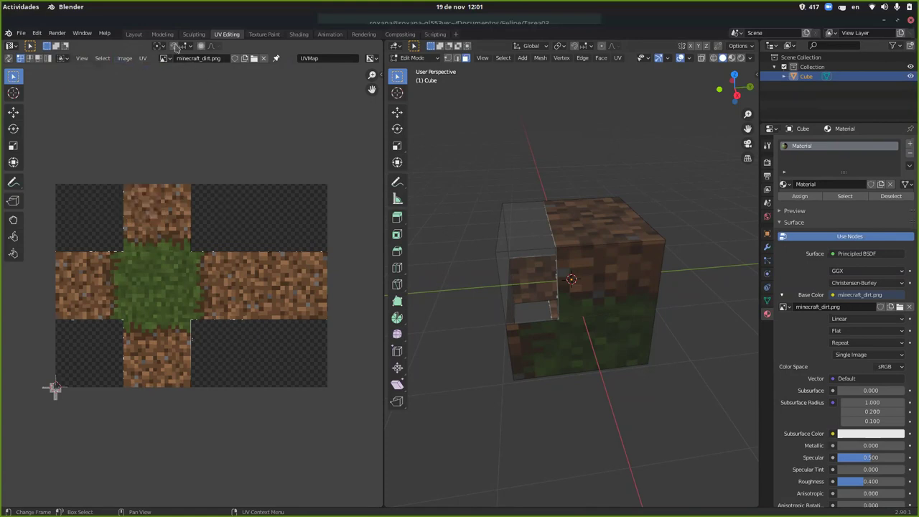
{"action": "left_click", "coordinate": [160, 46]}
{"action": "right_click", "coordinate": [263, 346]}
{"action": "scroll", "coordinate": [314, 251], "scroll_direction": "down", "scroll_amount": 4}
{"action": "scroll", "coordinate": [314, 251], "scroll_direction": "up", "scroll_amount": 2}
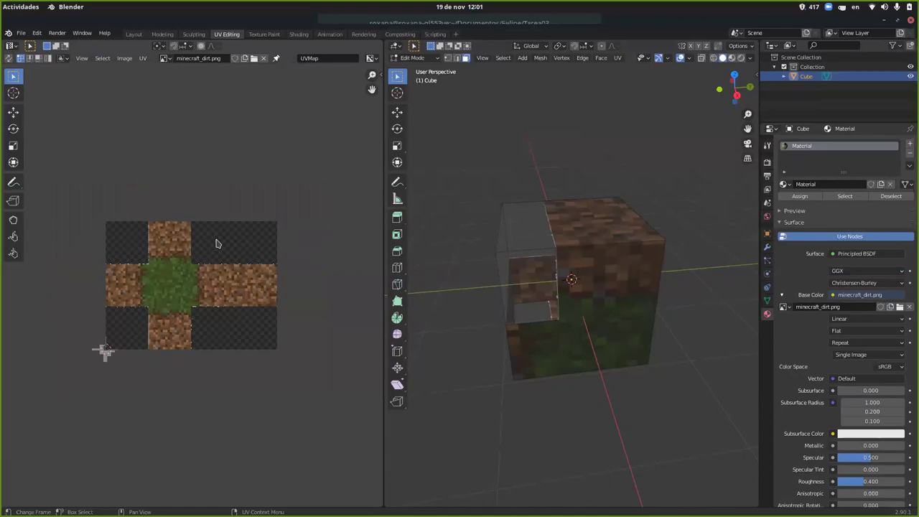
Select all the cube's faces and their whole UV layout, and rotate the layout 90 degrees counterclockwise
{"action": "key", "text": "a"}
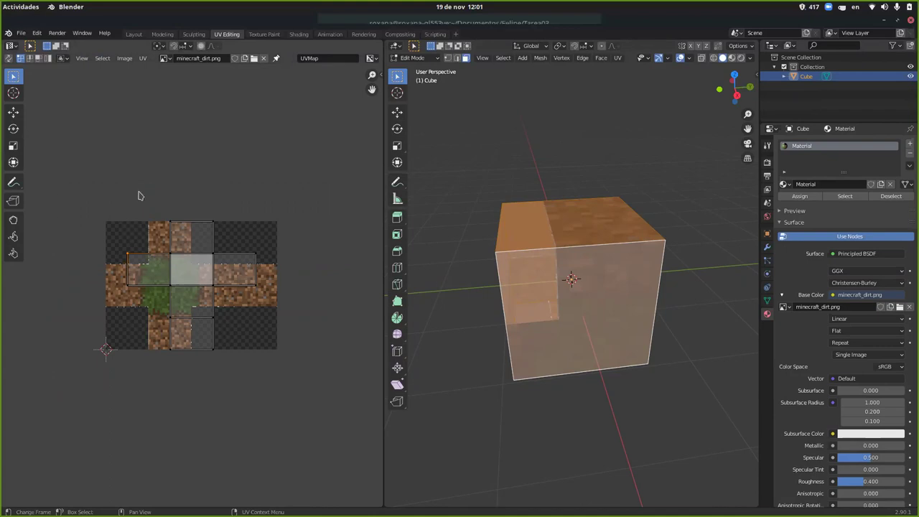
{"action": "left_click_drag", "start_coordinate": [117, 194], "coordinate": [140, 246]}
{"action": "left_click_drag", "start_coordinate": [118, 202], "coordinate": [298, 386]}
{"action": "key", "text": "r"}
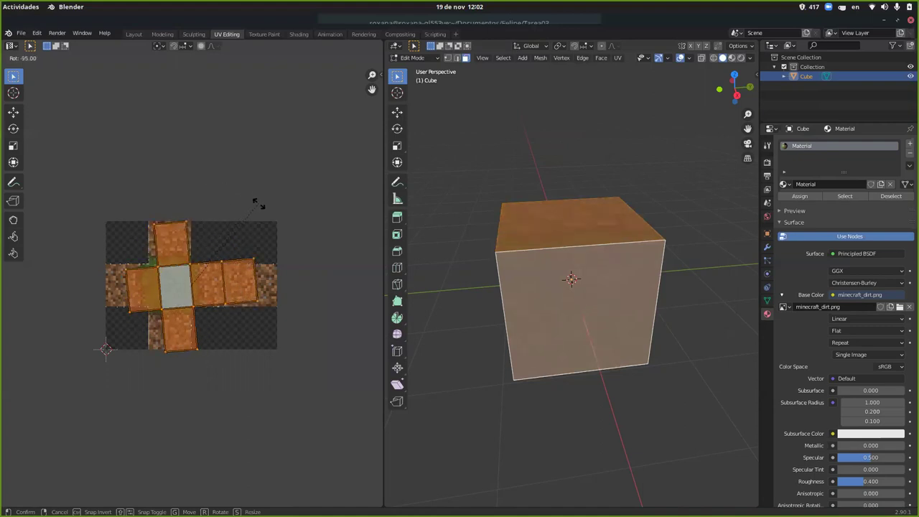
{"action": "left_click", "coordinate": [261, 210]}
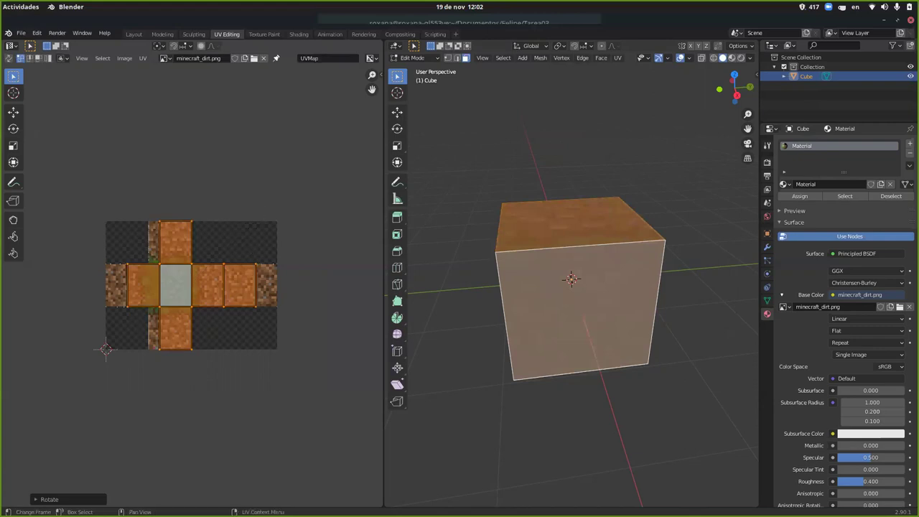
Scale the UV layout along X by about 1.3 to match the texture's cross, and deselect everything to inspect the cube
{"action": "key", "text": "s"}
{"action": "key", "text": "x"}
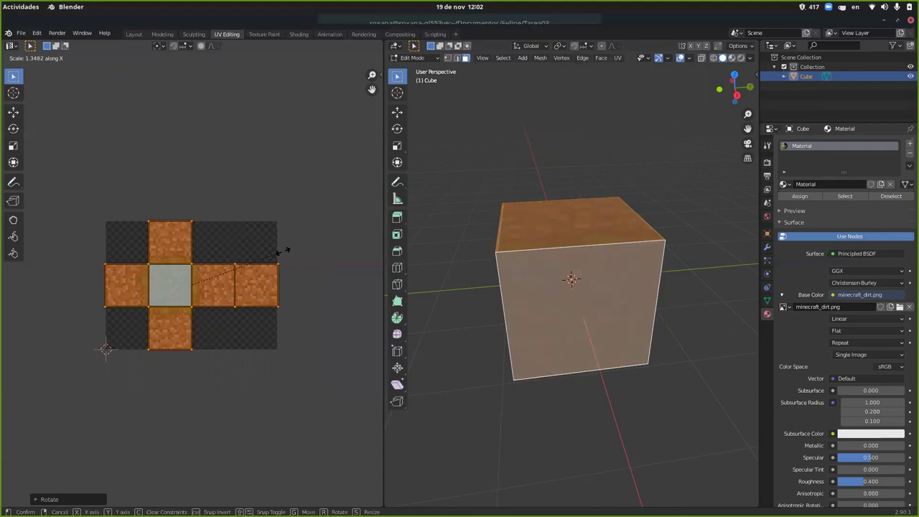
{"action": "left_click", "coordinate": [283, 251]}
{"action": "left_click", "coordinate": [105, 350]}
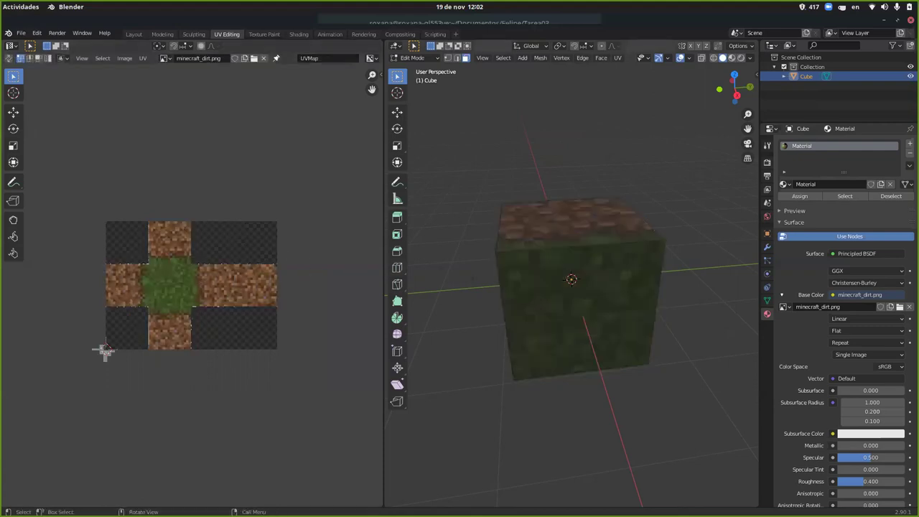
{"action": "middle_click_drag", "start_coordinate": [575, 323], "coordinate": [632, 284]}
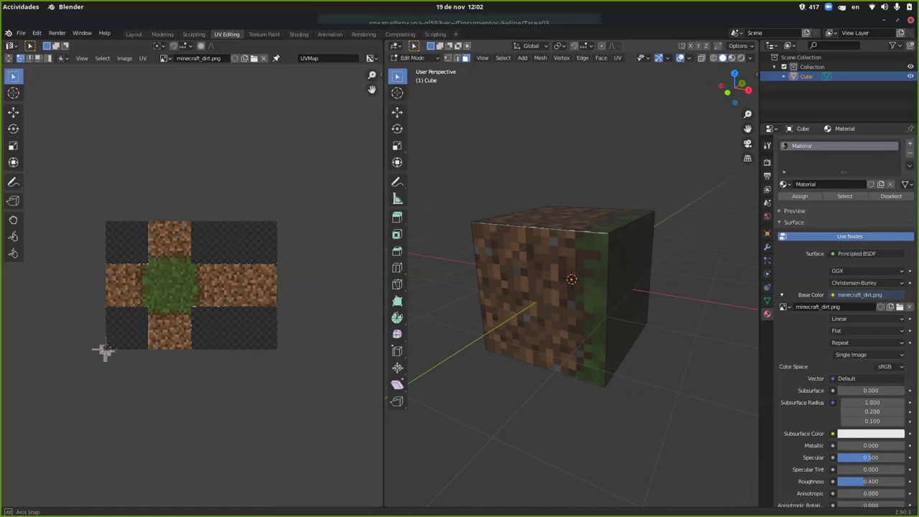
{"action": "key", "text": "super"}
{"action": "key", "text": "super"}
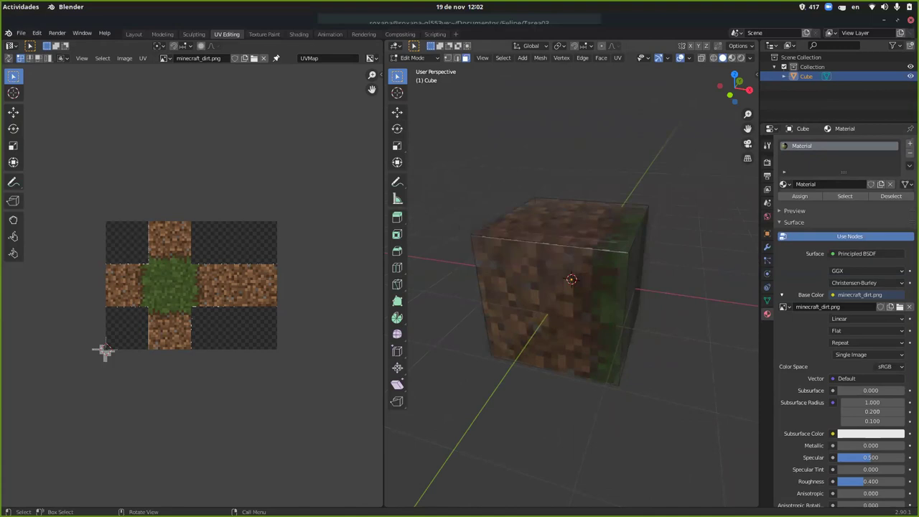
Rotate the whole cube -90 degrees about the global Y axis so the grass is on top, and deselect it
{"action": "left_click", "coordinate": [572, 250]}
{"action": "key", "text": "a"}
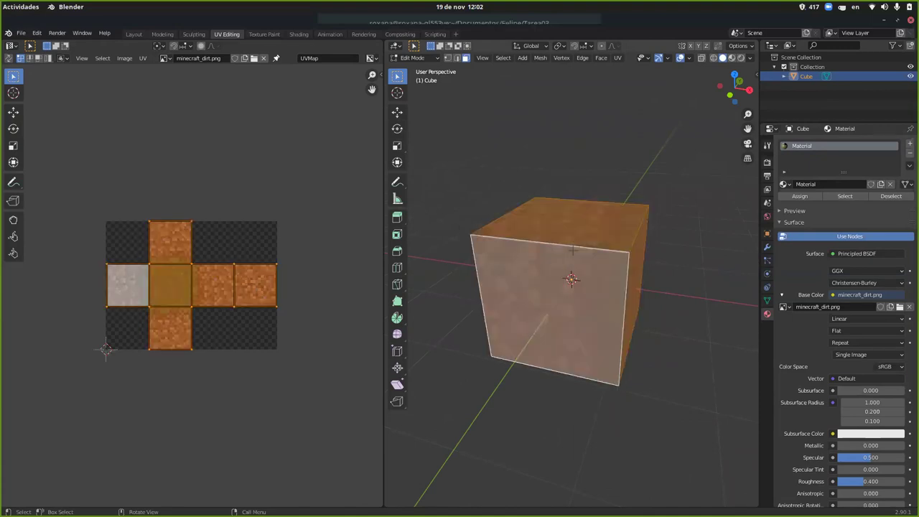
{"action": "key", "text": "r"}
{"action": "key", "text": "y"}
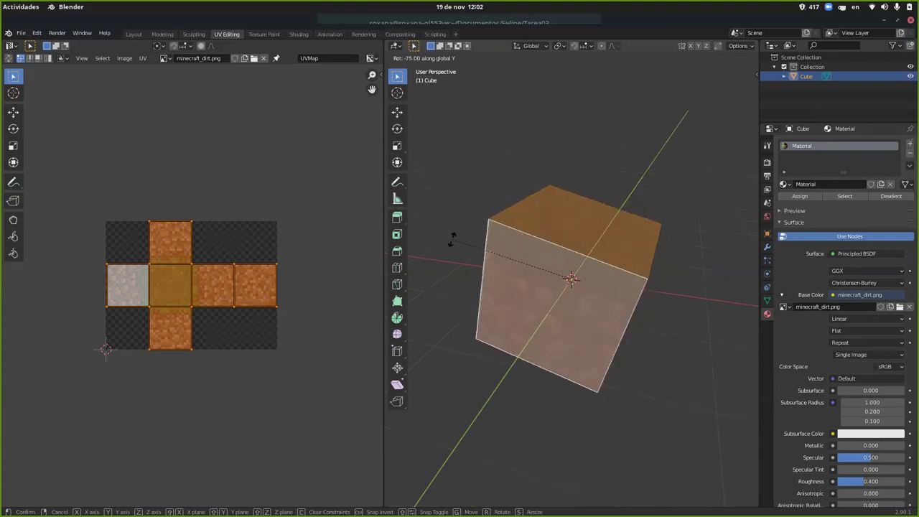
{"action": "left_click", "coordinate": [411, 272]}
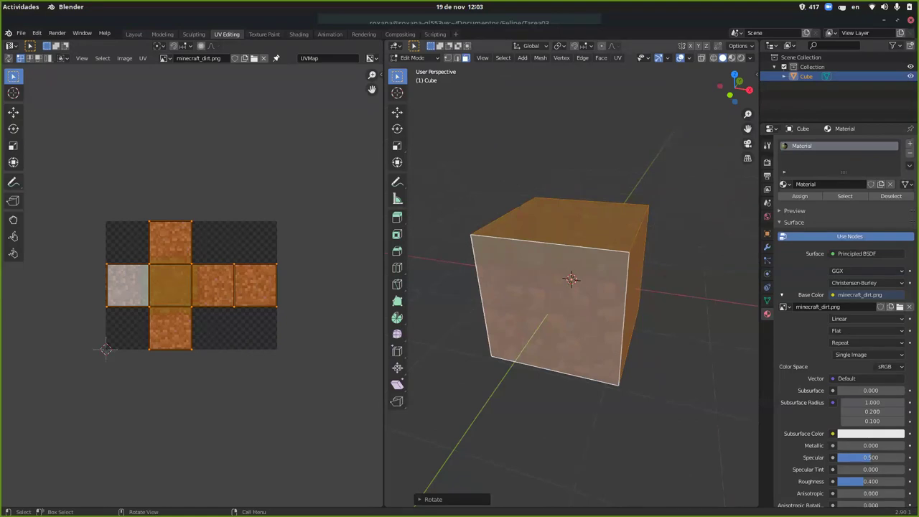
{"action": "left_click", "coordinate": [625, 278]}
{"action": "key", "text": "alt+a"}
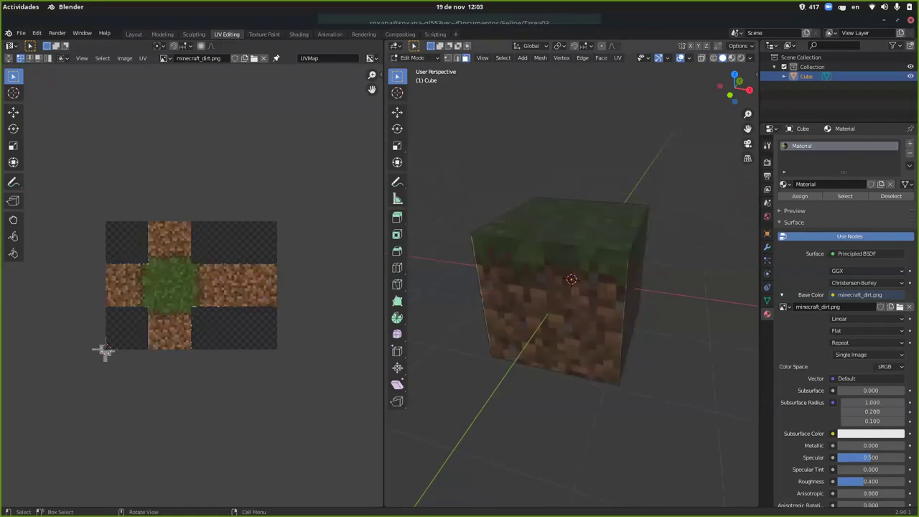
Select a dirt side face to check its square in the UV layout, deselect it and inspect the cube's other sides
{"action": "left_click", "coordinate": [605, 273]}
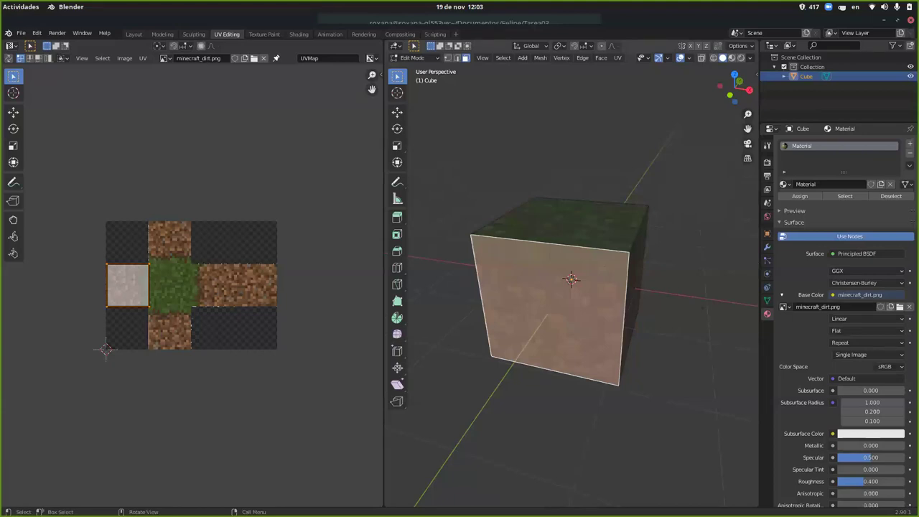
{"action": "key", "text": "alt+a"}
{"action": "middle_click_drag", "start_coordinate": [574, 288], "coordinate": [575, 316]}
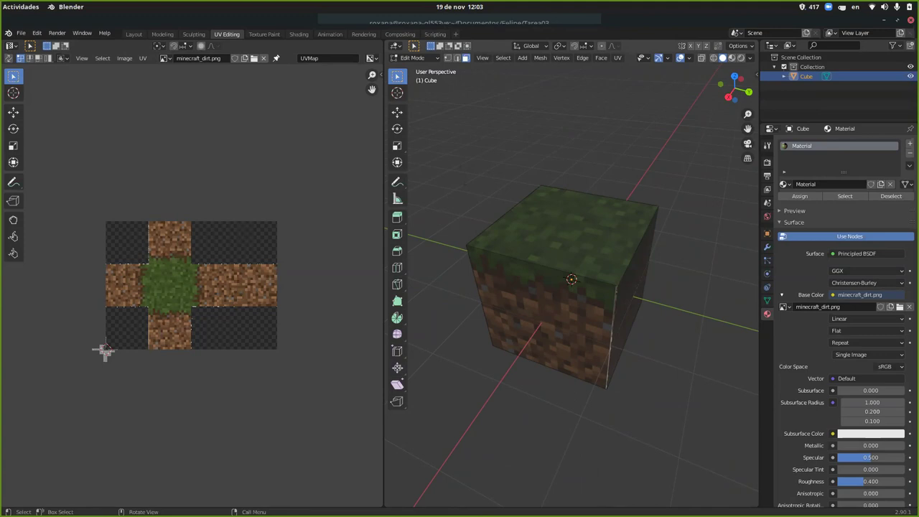
Move the upper-right UV corner of the cube's top face inward over the grass, and deselect the face to view the effect
{"action": "left_click", "coordinate": [509, 245]}
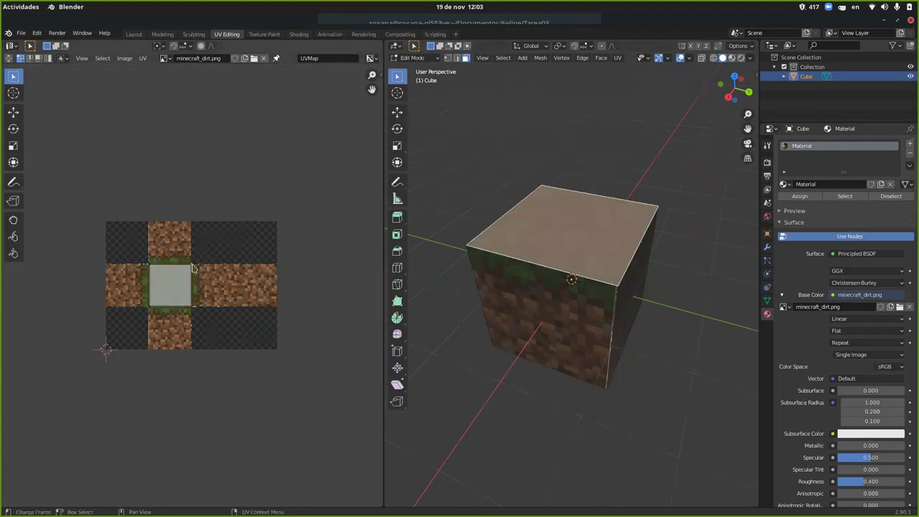
{"action": "left_click_drag", "start_coordinate": [192, 268], "coordinate": [174, 274]}
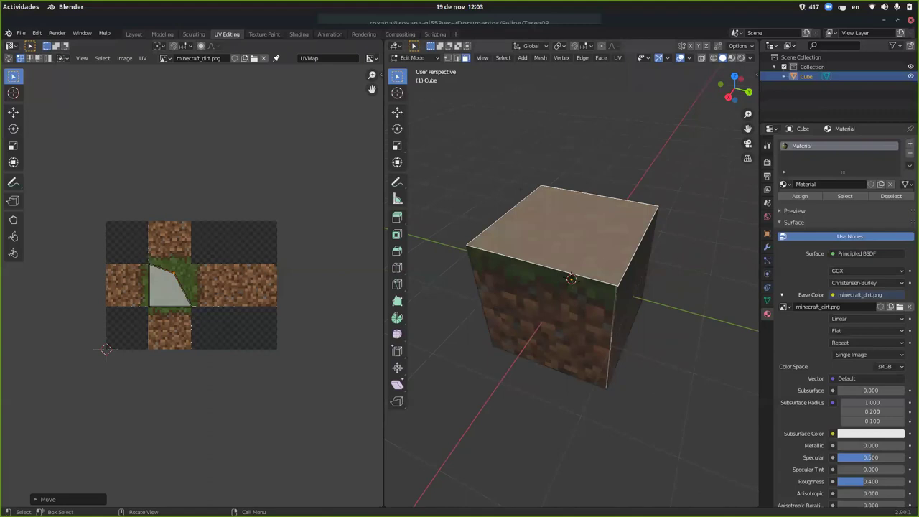
{"action": "key", "text": "Tab"}
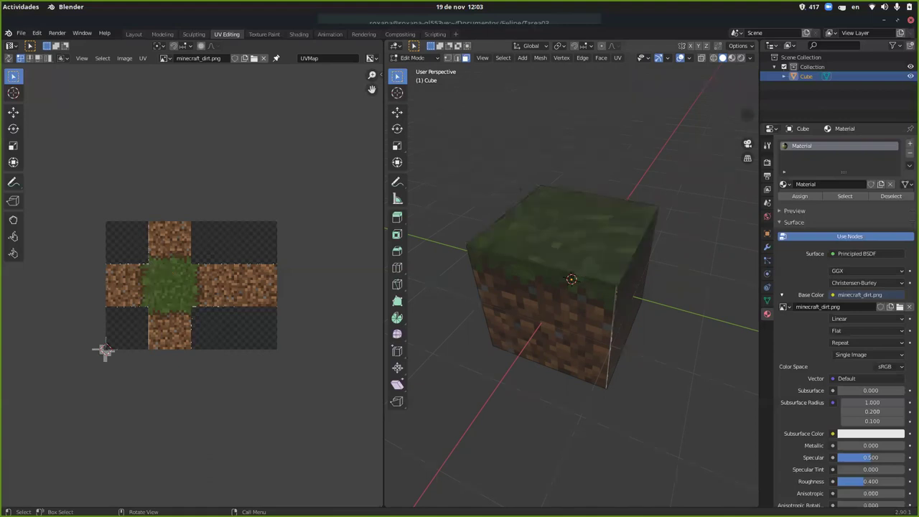
Start a new Blender session with the default scene and dismiss its splash screen
{"action": "key", "text": "alt+Tab"}
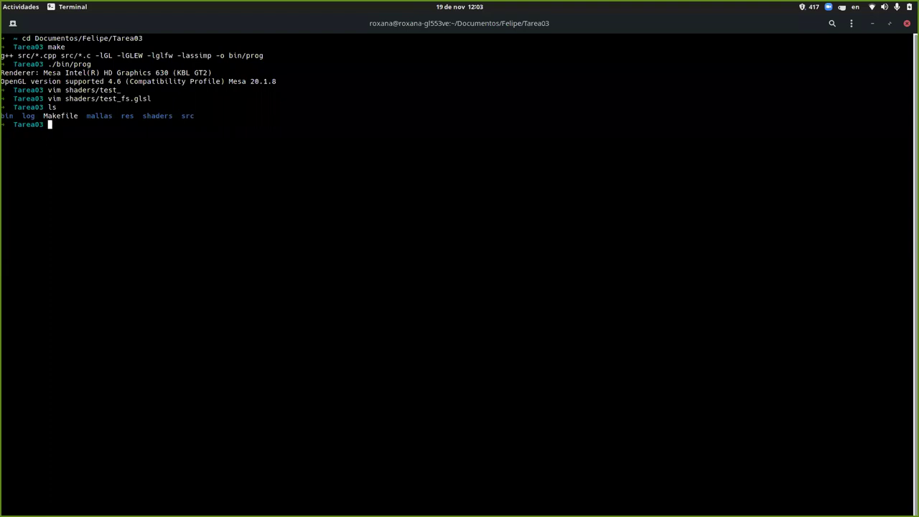
{"action": "key", "text": "super"}
{"action": "type", "text": "ble"}
{"action": "key", "text": "Return"}
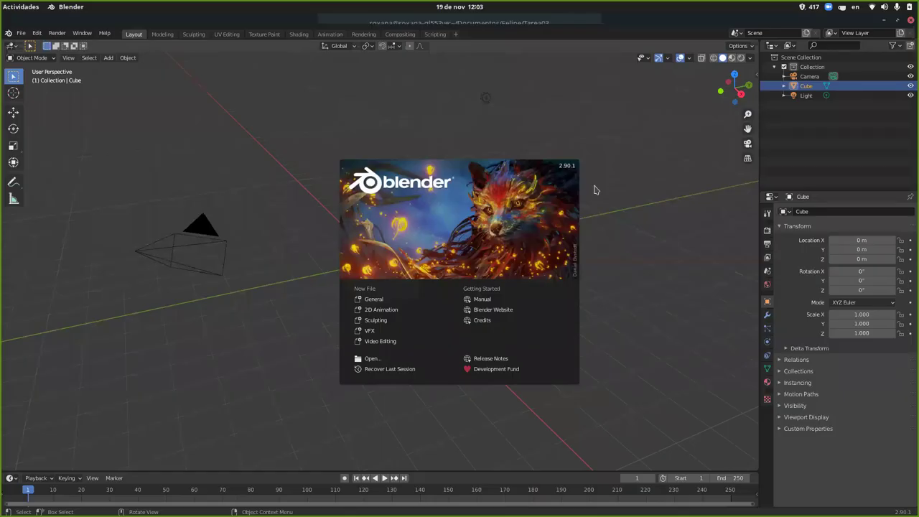
{"action": "left_click", "coordinate": [594, 190]}
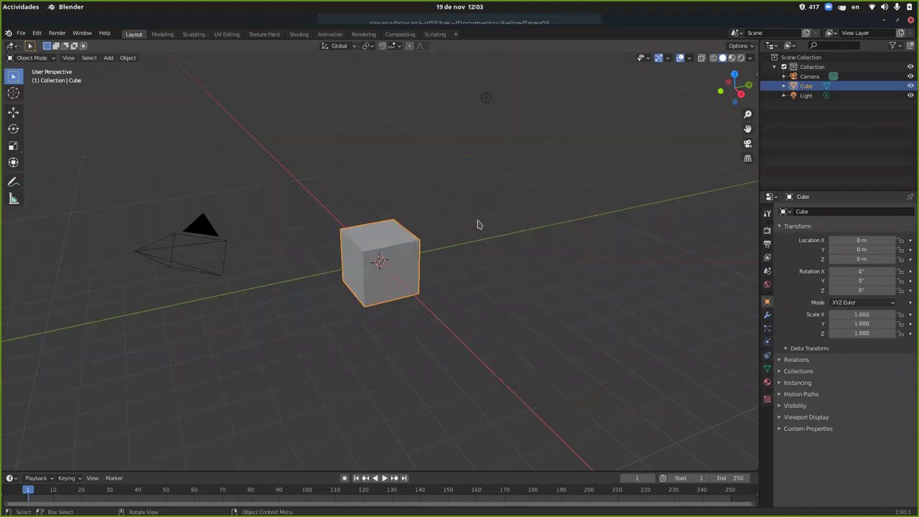
View the default cube from the back and the top, and return to a perspective view
{"action": "key", "text": "KP_3"}
{"action": "key", "text": "KP_1"}
{"action": "key", "text": "ctrl+KP_1"}
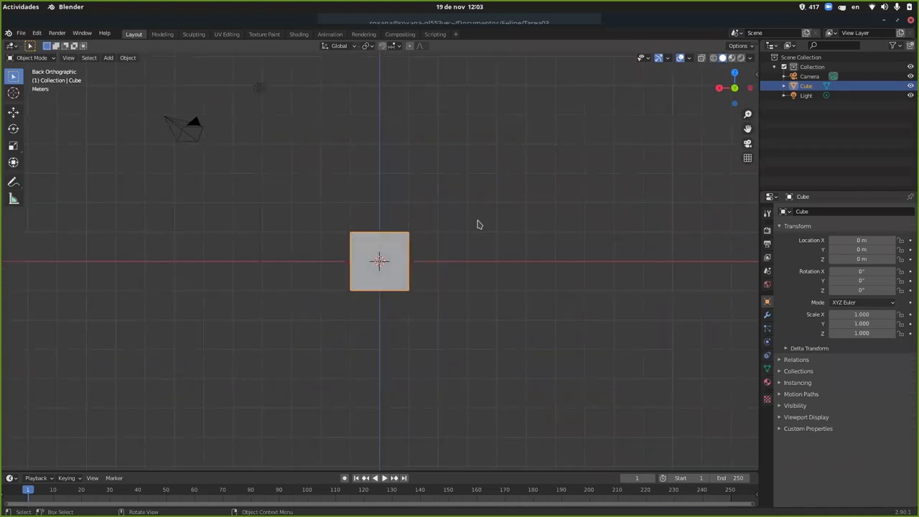
{"action": "left_click_drag", "start_coordinate": [735, 87], "coordinate": [727, 88]}
{"action": "left_click", "coordinate": [727, 88]}
{"action": "left_click", "coordinate": [735, 72]}
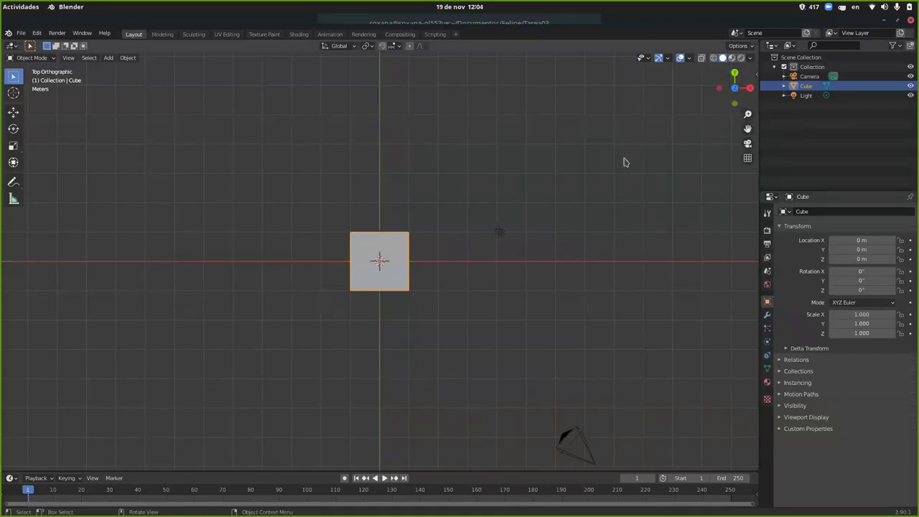
{"action": "middle_click_drag", "start_coordinate": [624, 162], "coordinate": [448, 242]}
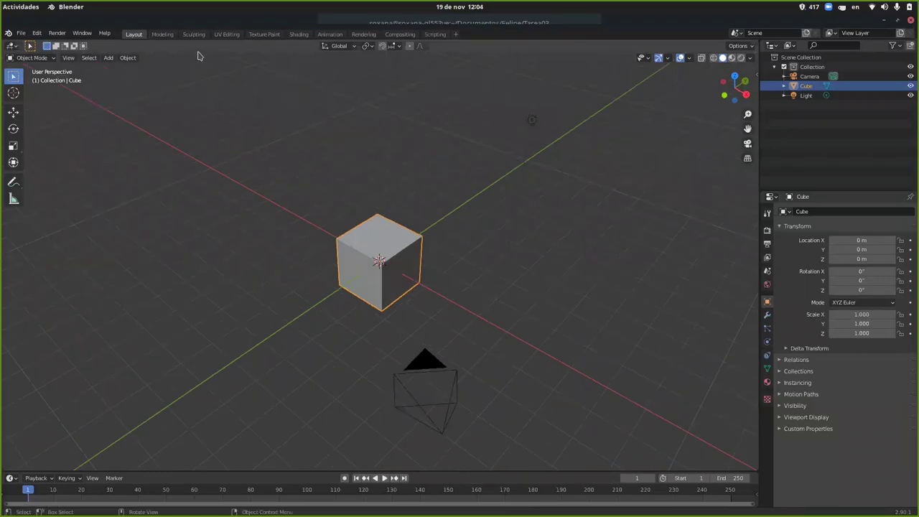
In the UV Editing workspace, delete all the default cube's vertices and add a torus to the mesh instead
{"action": "left_click", "coordinate": [221, 35]}
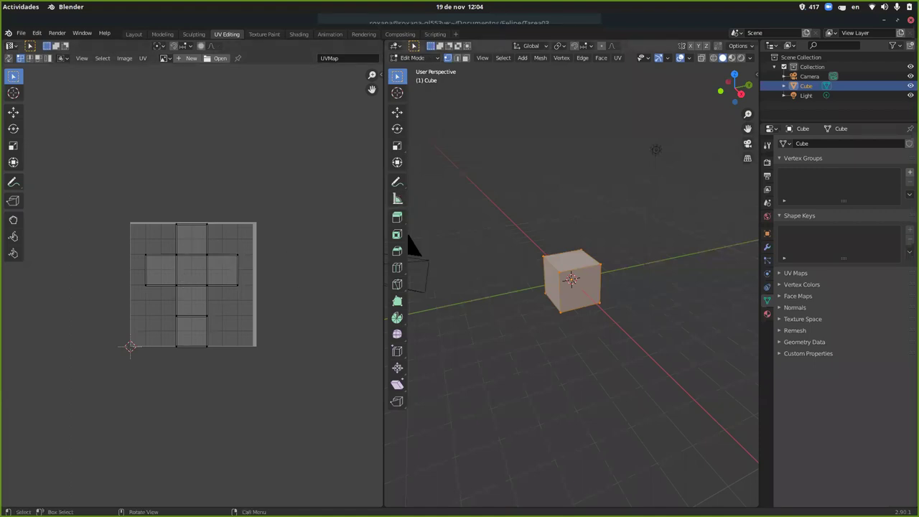
{"action": "key", "text": "x"}
{"action": "left_click", "coordinate": [520, 188]}
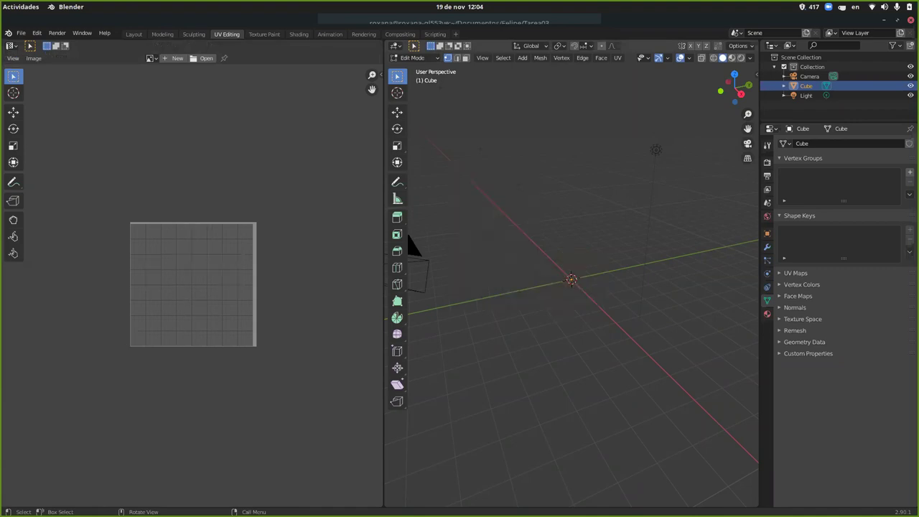
{"action": "left_click", "coordinate": [523, 58]}
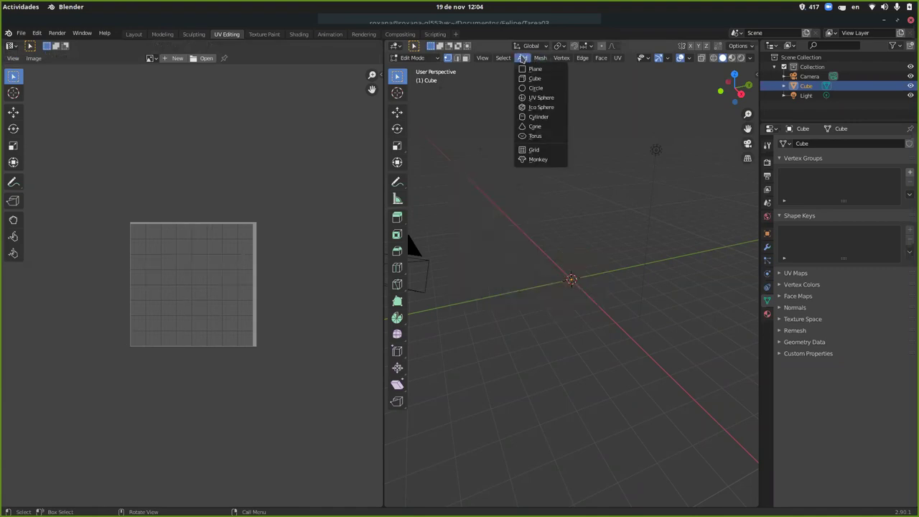
{"action": "left_click", "coordinate": [547, 136]}
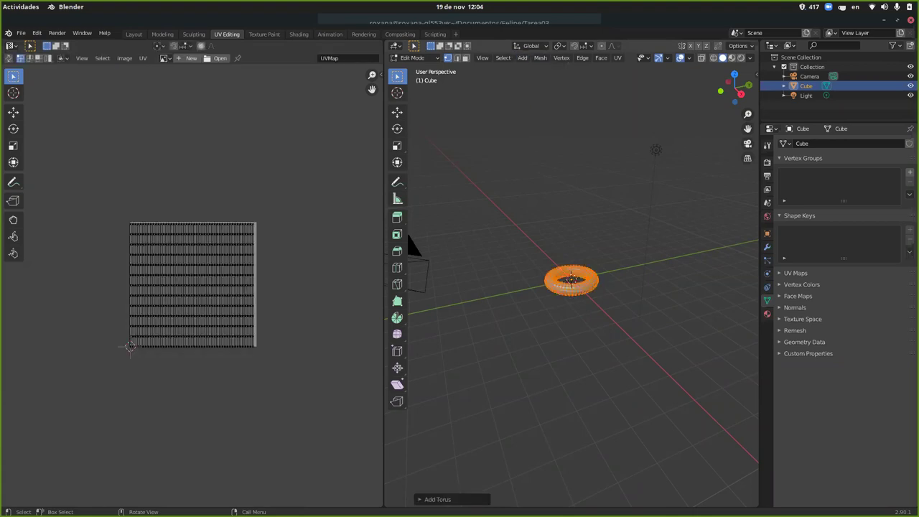
{"action": "scroll", "coordinate": [571, 280], "scroll_direction": "up", "scroll_amount": 7}
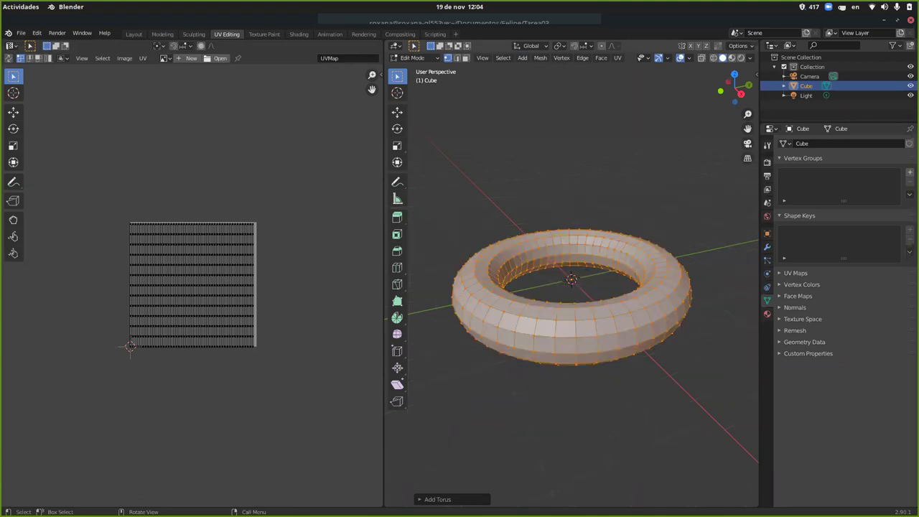
{"action": "scroll", "coordinate": [188, 263], "scroll_direction": "up", "scroll_amount": 6}
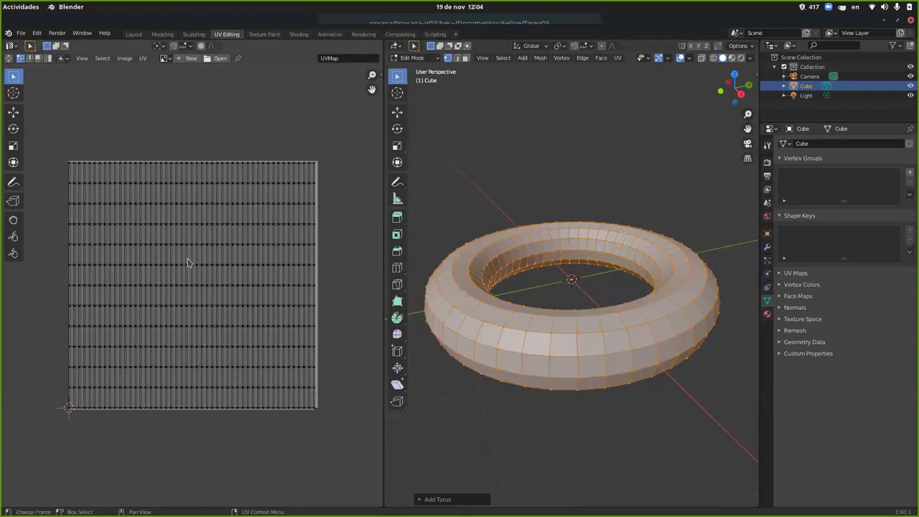
{"action": "scroll", "coordinate": [187, 266], "scroll_direction": "down", "scroll_amount": 2}
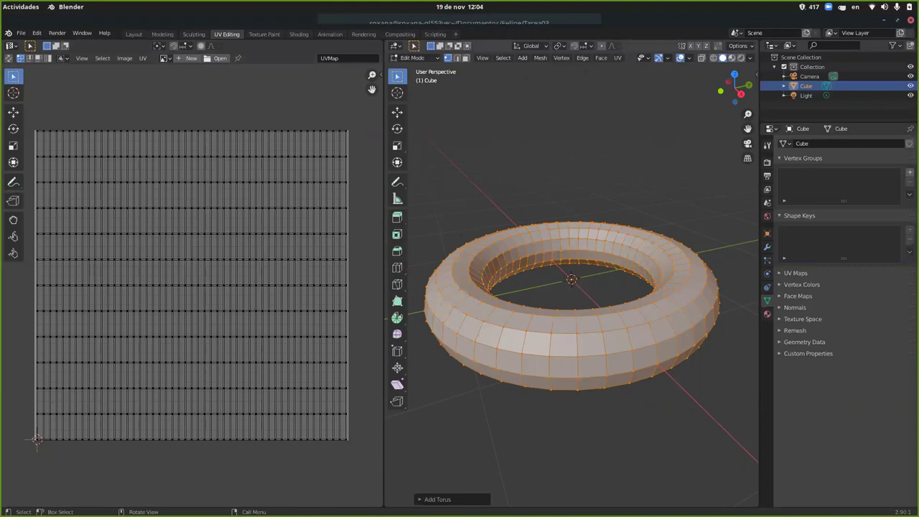
Try Cube Projection, Cylinder Projection and Sphere Projection in turn on the torus to compare its UV layouts
{"action": "left_click", "coordinate": [618, 58]}
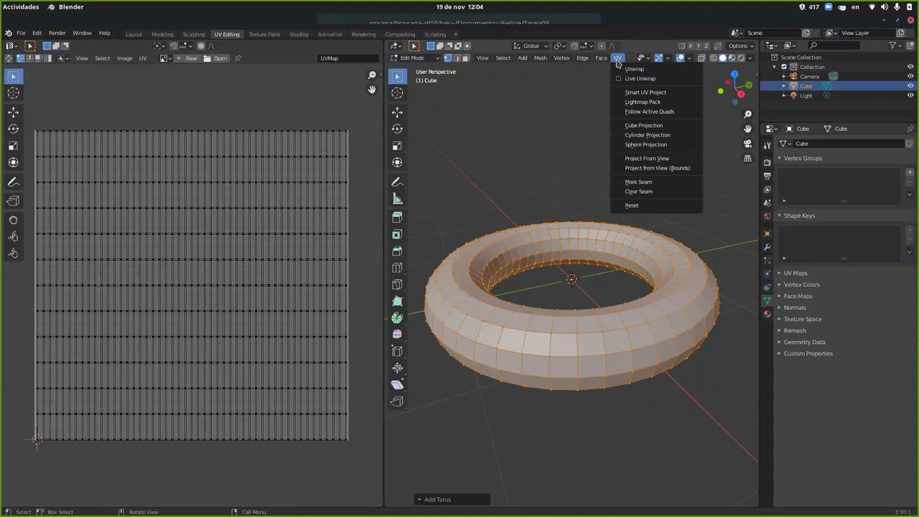
{"action": "left_click", "coordinate": [669, 127]}
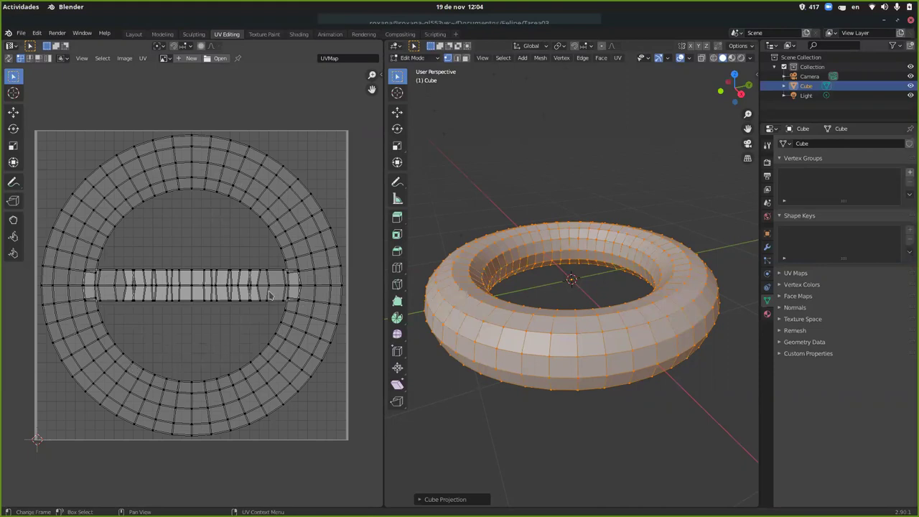
{"action": "left_click", "coordinate": [618, 58]}
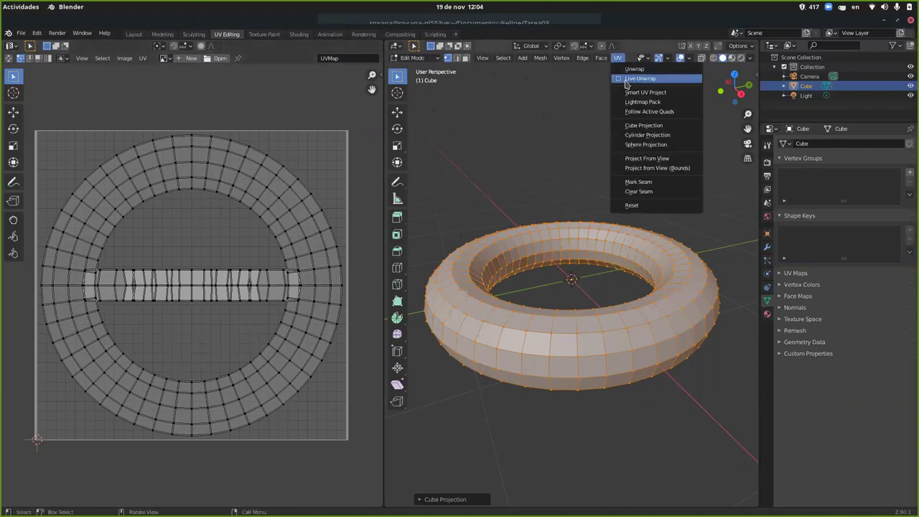
{"action": "left_click", "coordinate": [649, 135]}
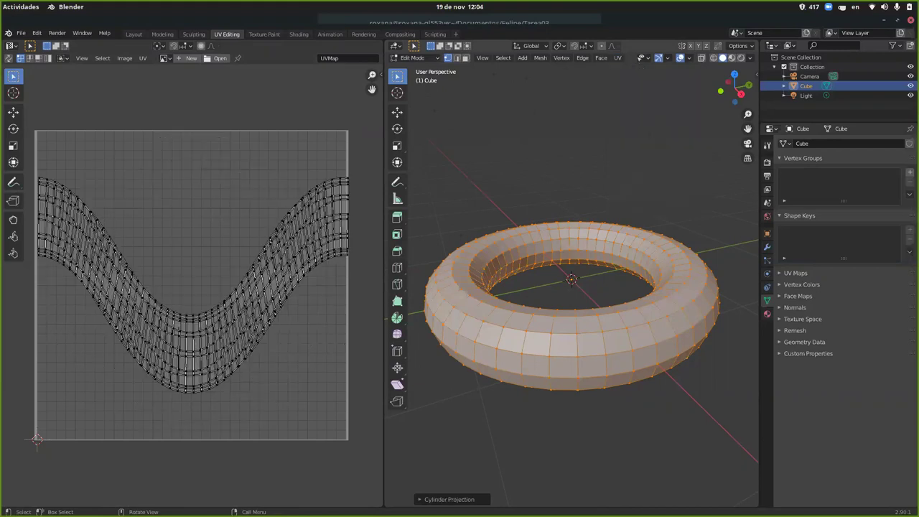
{"action": "left_click", "coordinate": [618, 58]}
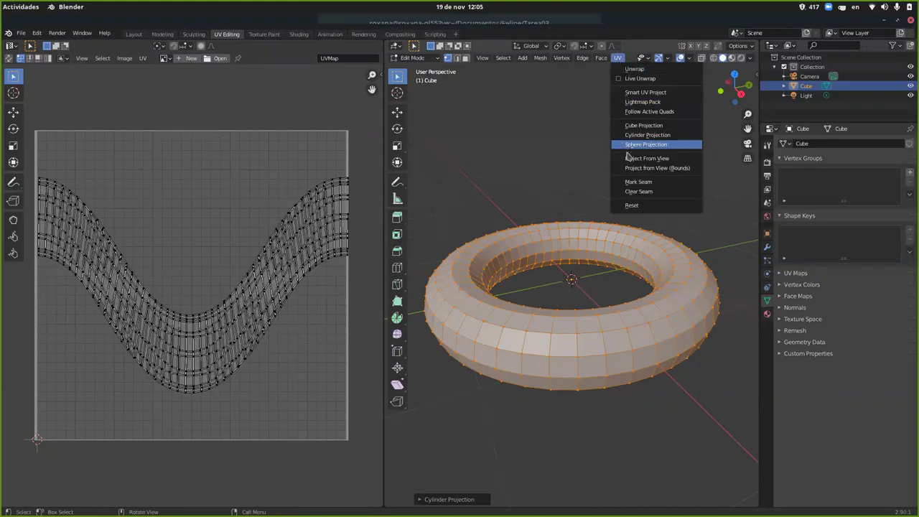
{"action": "left_click", "coordinate": [653, 145]}
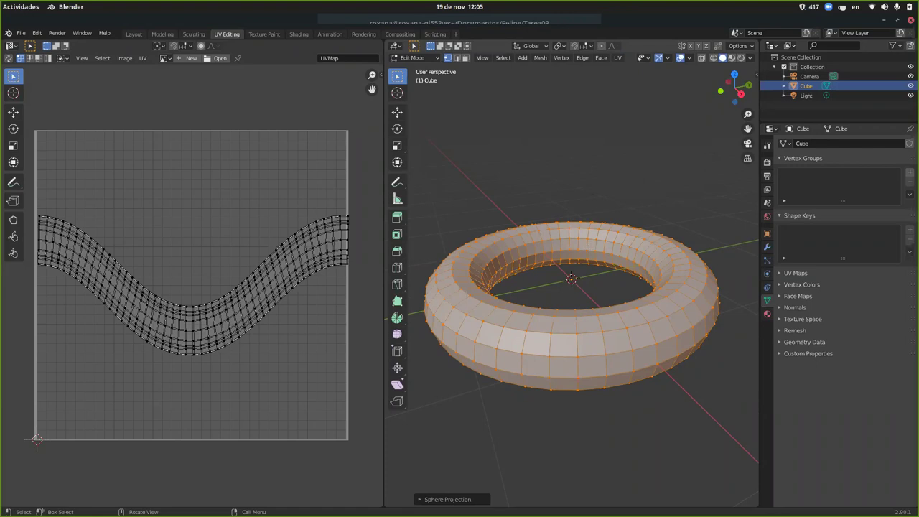
{"action": "key", "text": "r"}
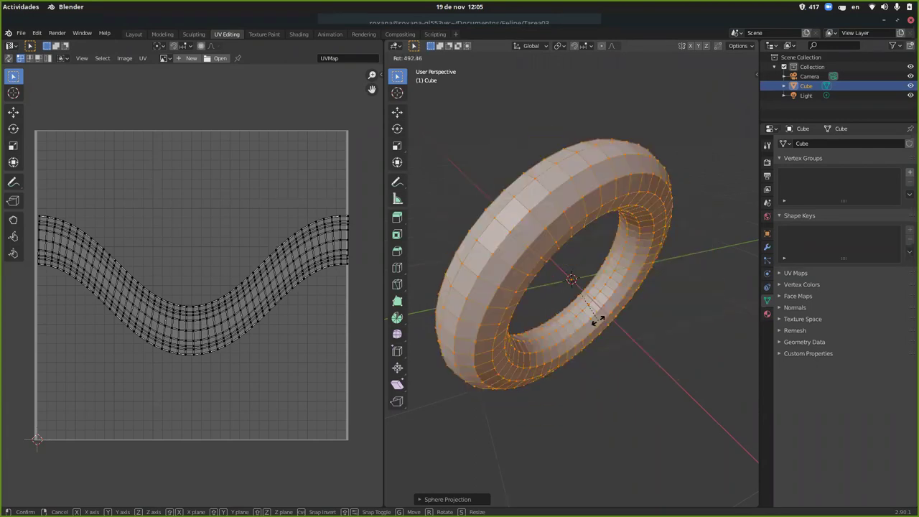
{"action": "left_click", "coordinate": [581, 247]}
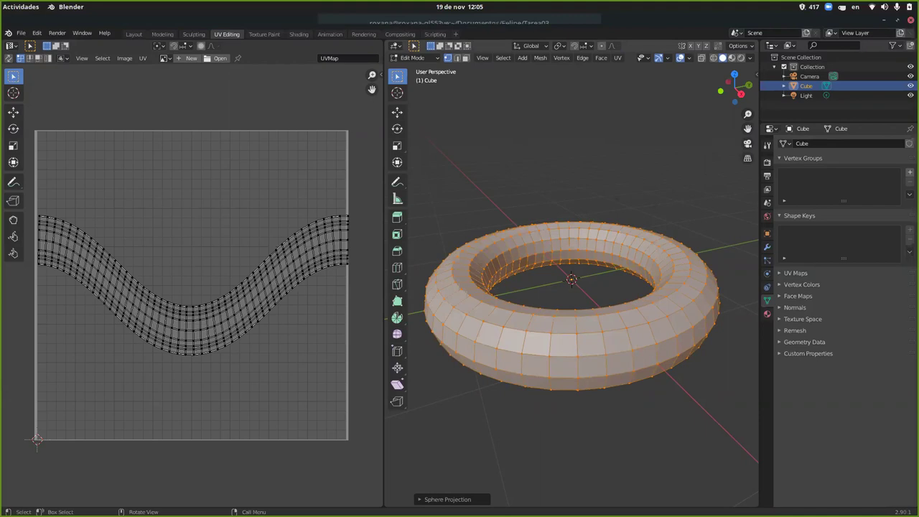
{"action": "scroll", "coordinate": [572, 301], "scroll_direction": "down", "scroll_amount": 4}
{"action": "scroll", "coordinate": [572, 302], "scroll_direction": "up", "scroll_amount": 3}
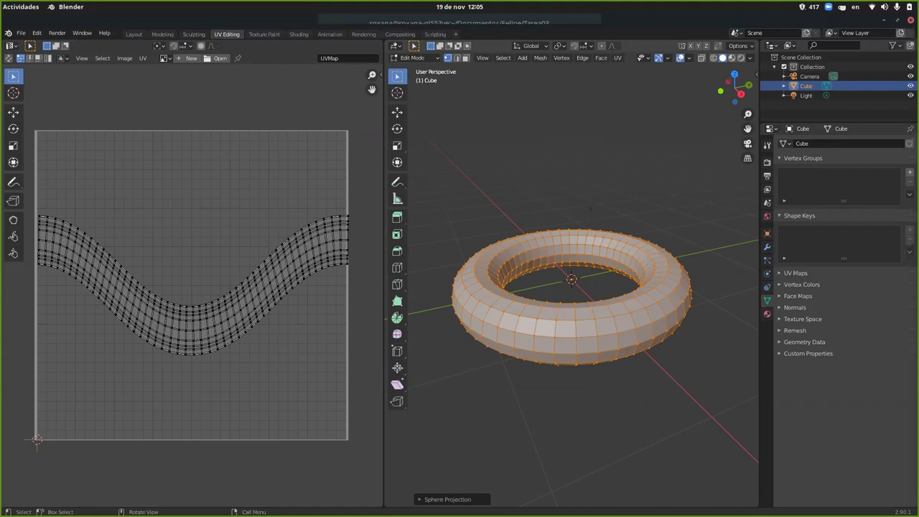
{"action": "key", "text": "g"}
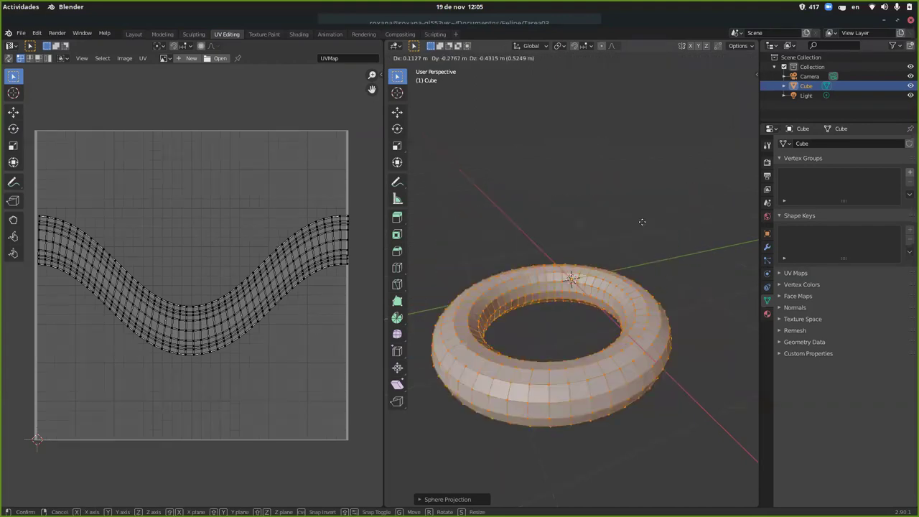
{"action": "key", "text": "Escape"}
{"action": "key", "text": "r"}
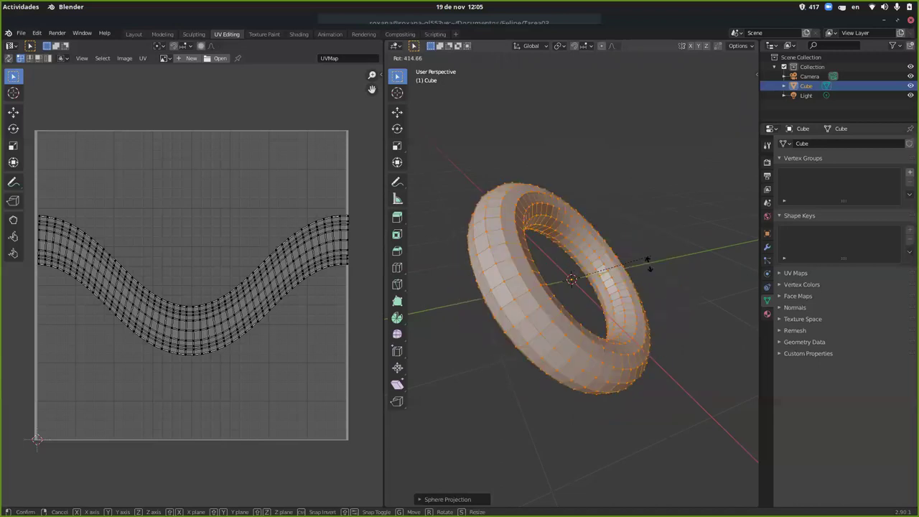
{"action": "key", "text": "x"}
{"action": "key", "text": "Escape"}
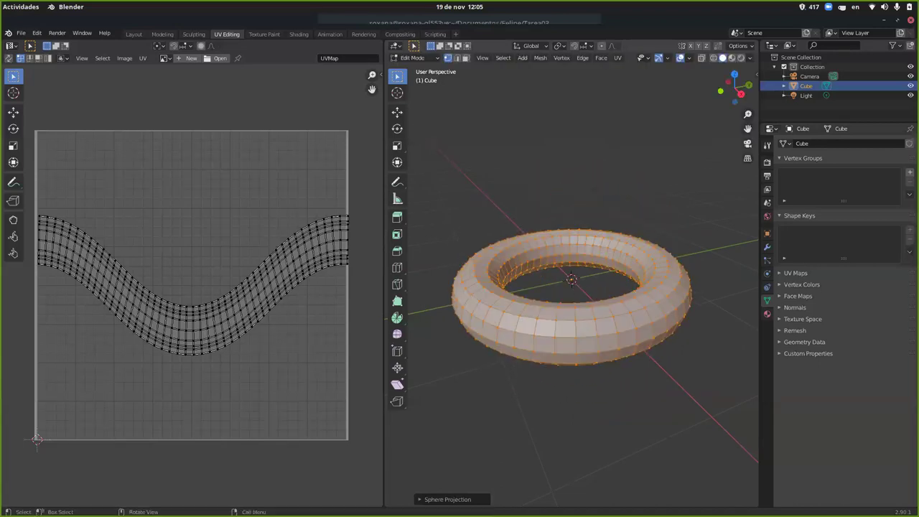
Box-select the torus with X-ray off, inspect the selection from another side, and deselect everything
{"action": "key", "text": "alt+a"}
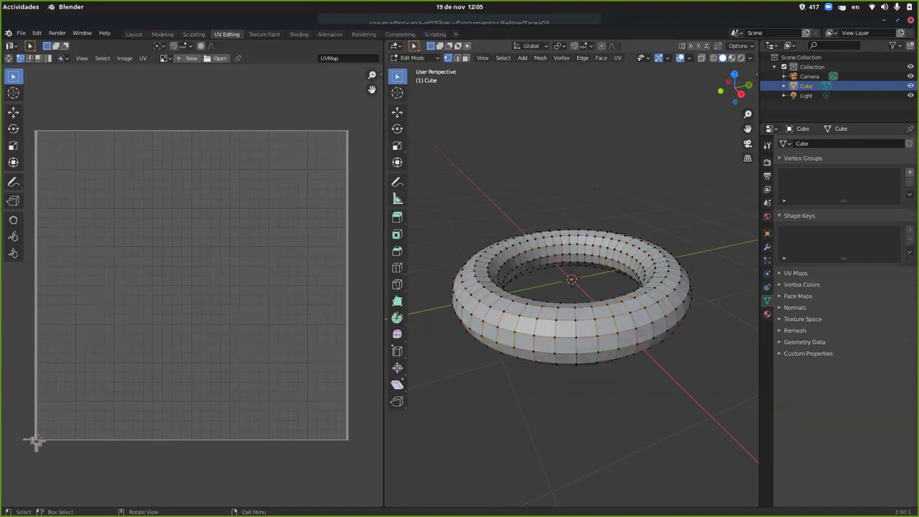
{"action": "left_click_drag", "start_coordinate": [437, 189], "coordinate": [724, 370]}
{"action": "middle_click_drag", "start_coordinate": [460, 216], "coordinate": [638, 230]}
{"action": "key", "text": "alt+a"}
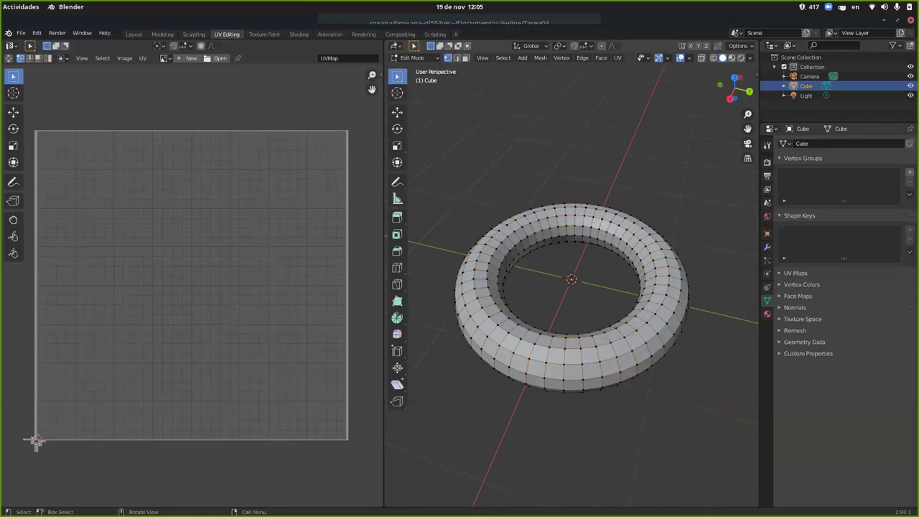
Box-select the whole torus with X-ray on to include its hidden vertices, and restore solid display with nothing selected
{"action": "left_click", "coordinate": [702, 60]}
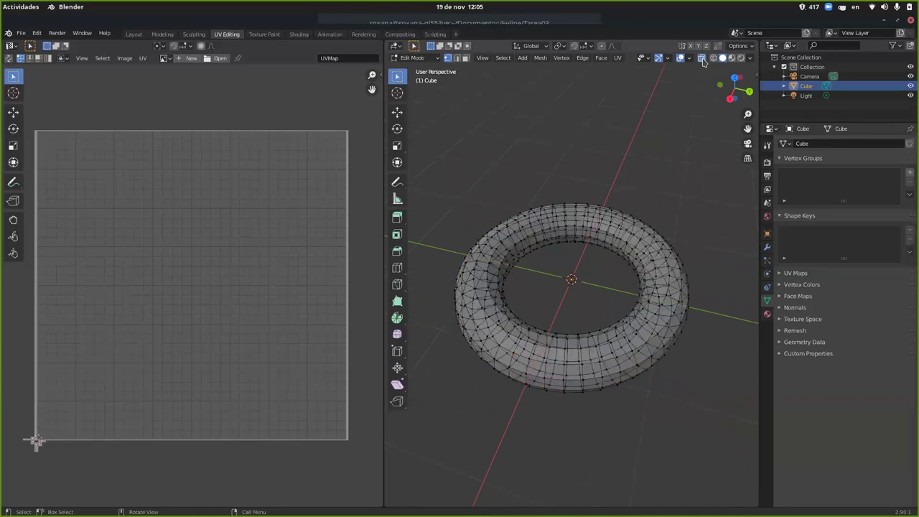
{"action": "left_click_drag", "start_coordinate": [434, 156], "coordinate": [718, 406]}
{"action": "middle_click_drag", "start_coordinate": [496, 302], "coordinate": [521, 205]}
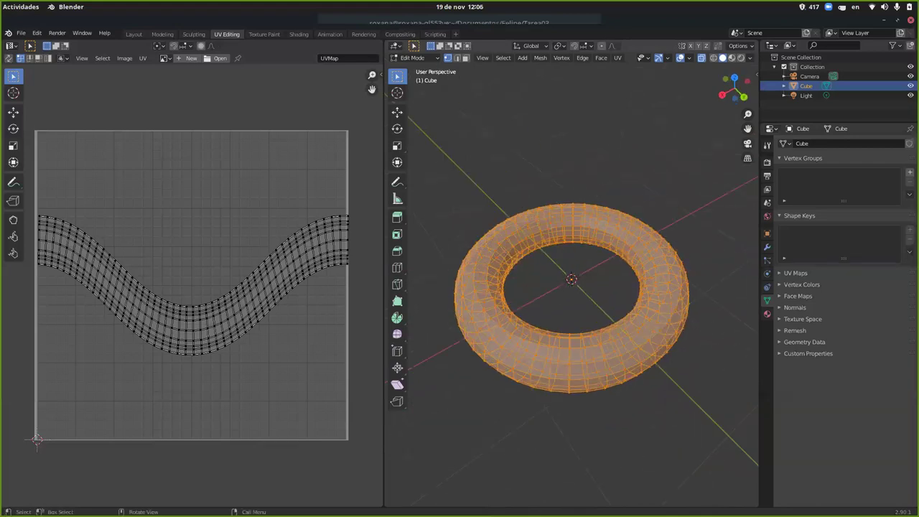
{"action": "left_click", "coordinate": [703, 60]}
{"action": "left_click", "coordinate": [703, 60]}
{"action": "left_click", "coordinate": [703, 61]}
{"action": "key", "text": "alt+a"}
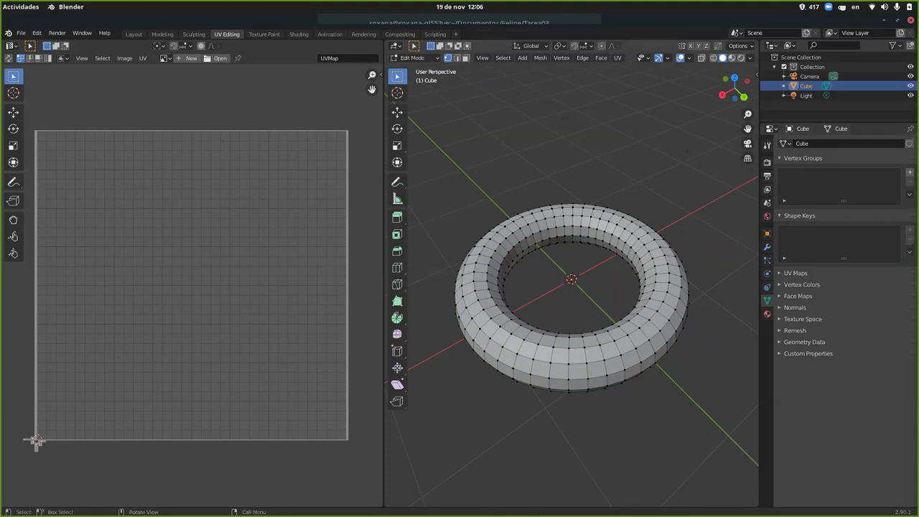
Unwrap the entire torus with Smart UV Project at an angle limit of 66, and deselect the mesh
{"action": "key", "text": "a"}
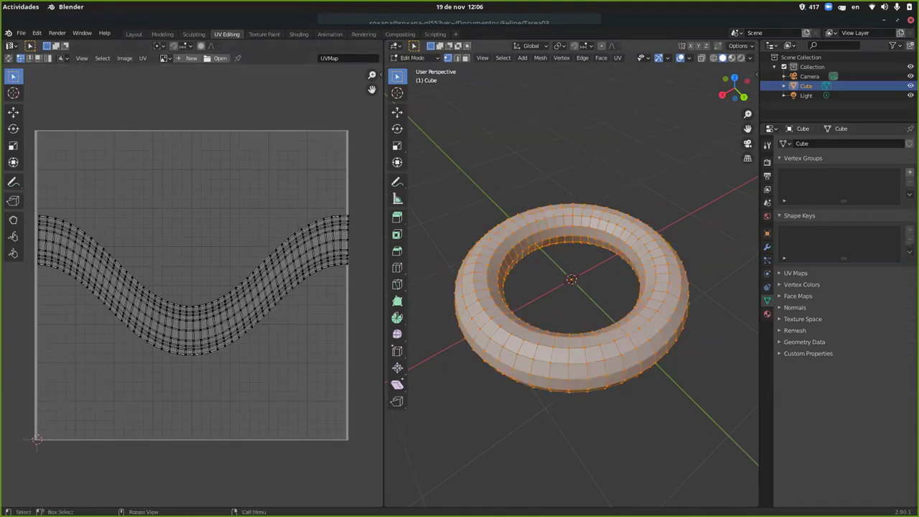
{"action": "left_click", "coordinate": [618, 59]}
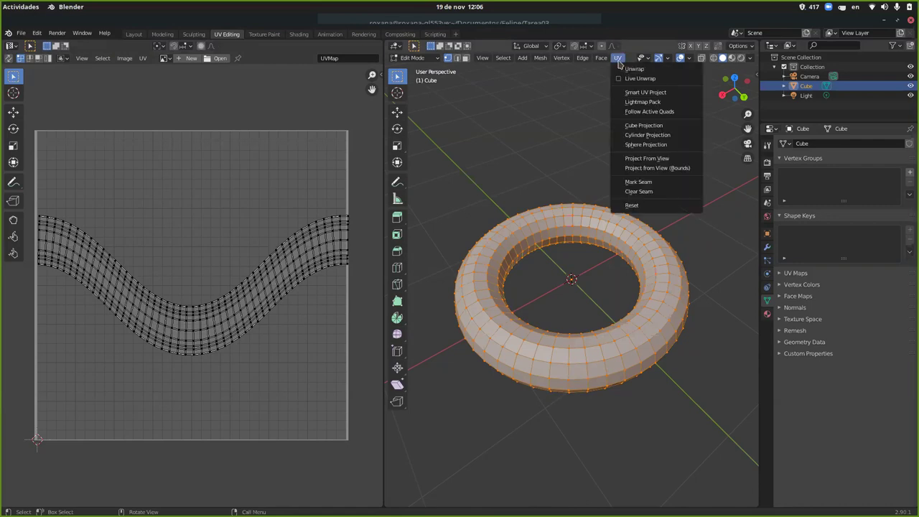
{"action": "left_click", "coordinate": [650, 96]}
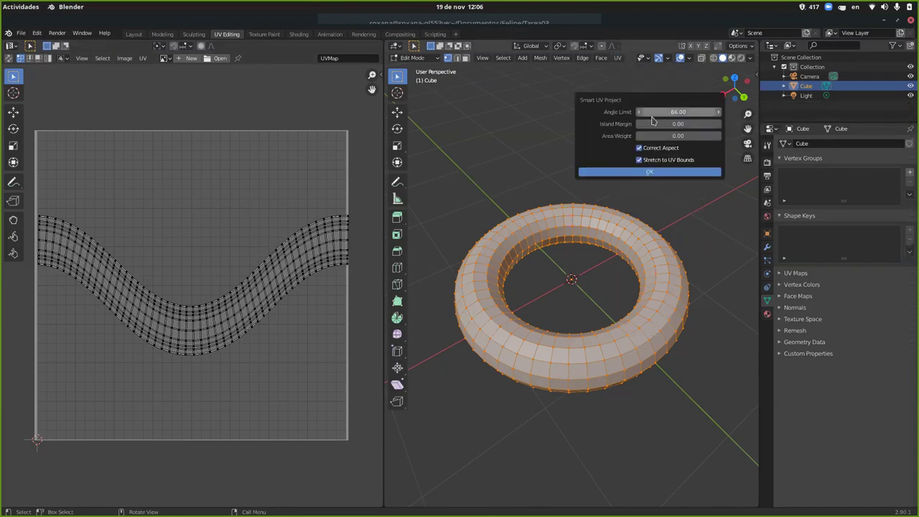
{"action": "left_click", "coordinate": [650, 172]}
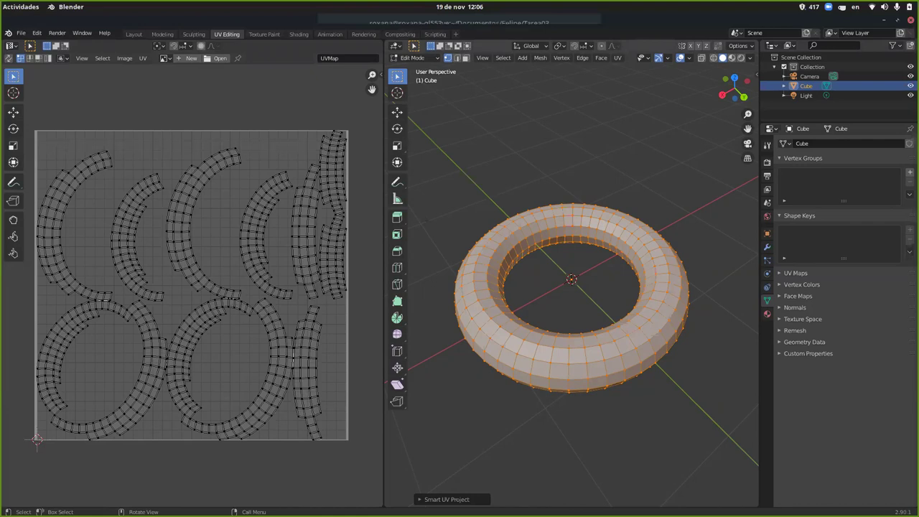
{"action": "key", "text": "alt+a"}
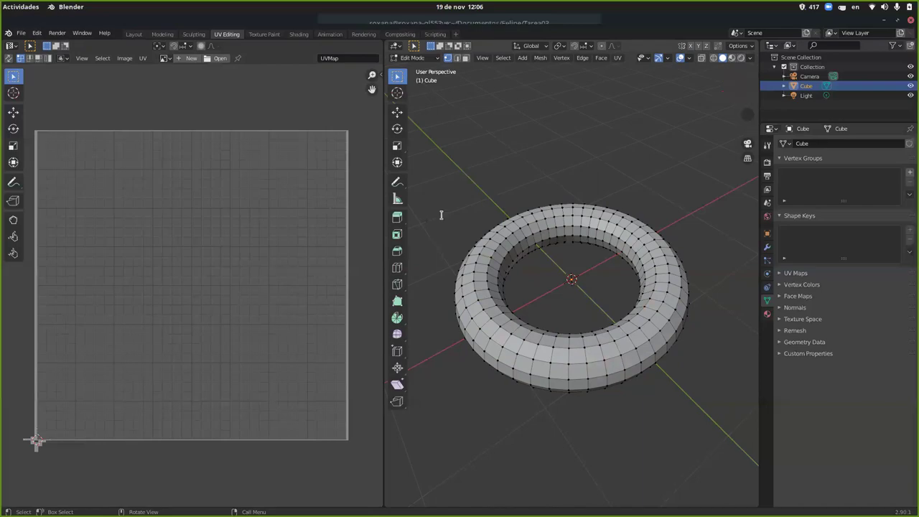
Start a new Blender session from the system's application search
{"action": "key", "text": "alt+Tab"}
{"action": "key", "text": "super"}
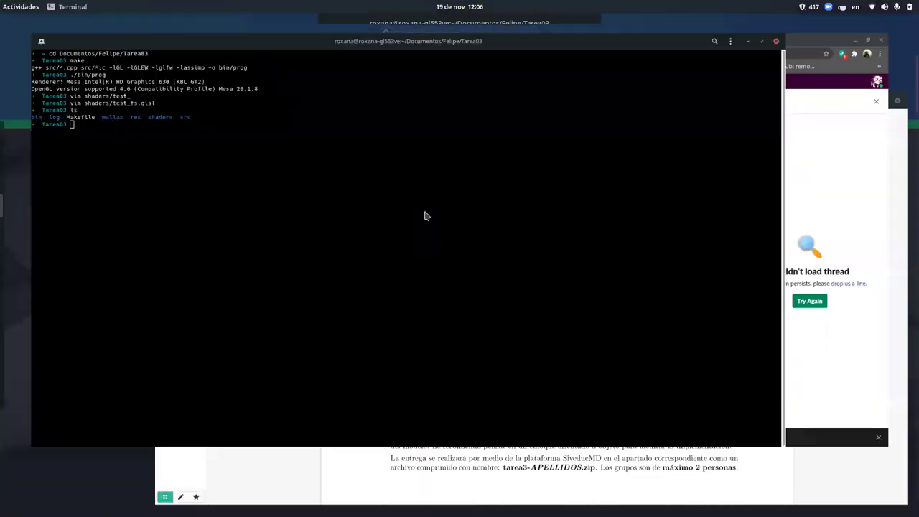
{"action": "type", "text": "ble"}
{"action": "key", "text": "Escape"}
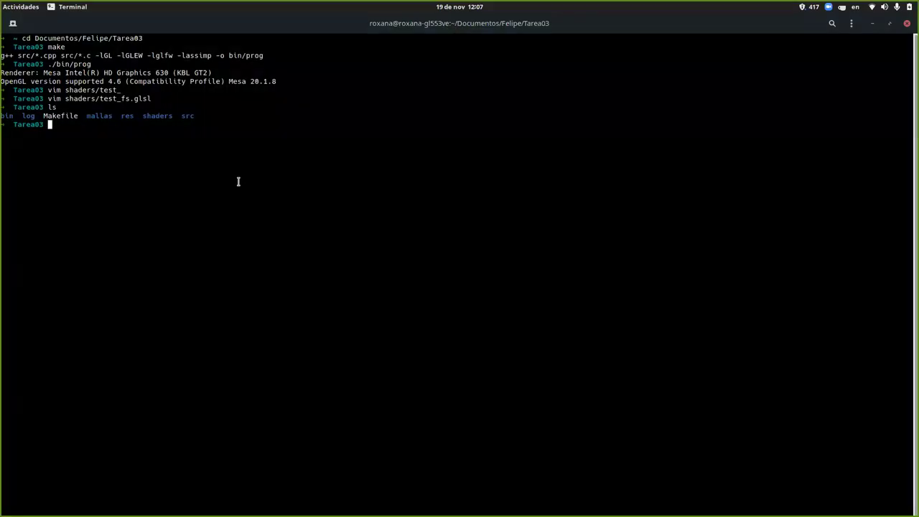
Switch to Google Chrome and open github.com in a new tab
{"action": "key", "text": "alt+Tab"}
{"action": "key", "text": "alt+Tab"}
{"action": "key", "text": "alt+Tab"}
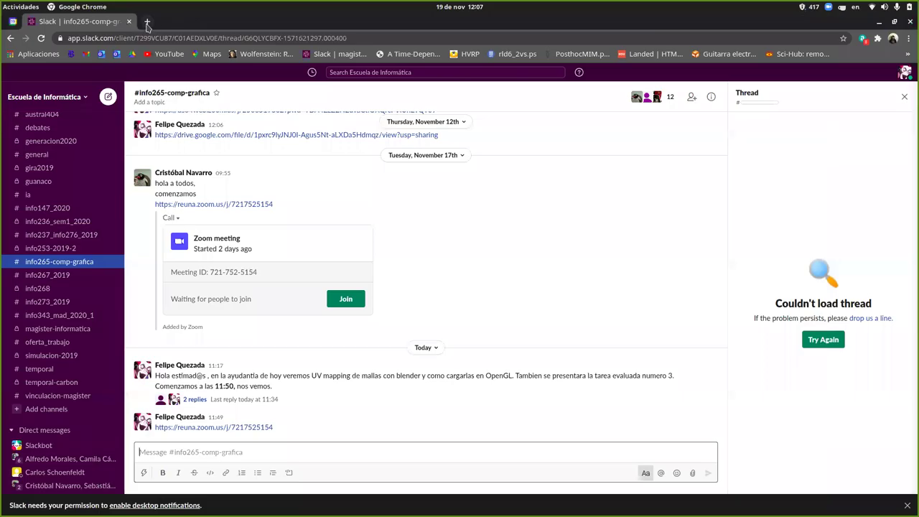
{"action": "left_click", "coordinate": [148, 21]}
{"action": "type", "text": "github.com"}
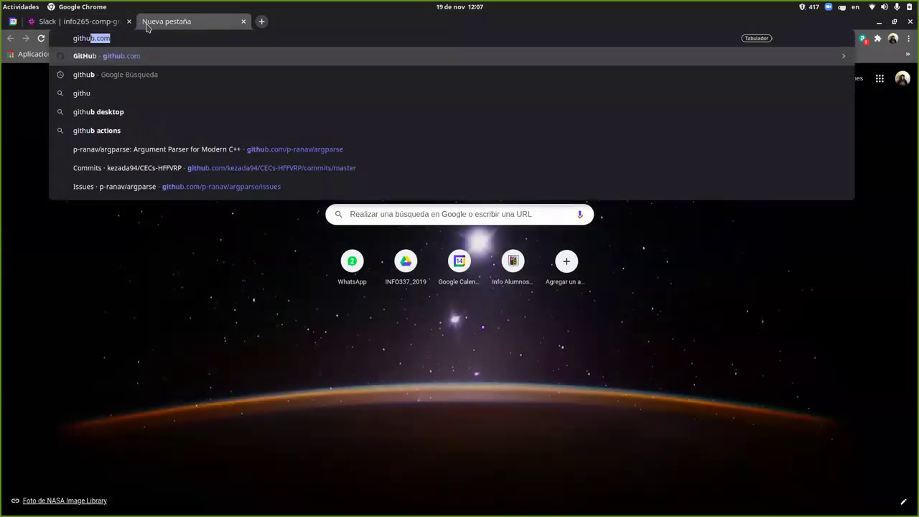
{"action": "key", "text": "Return"}
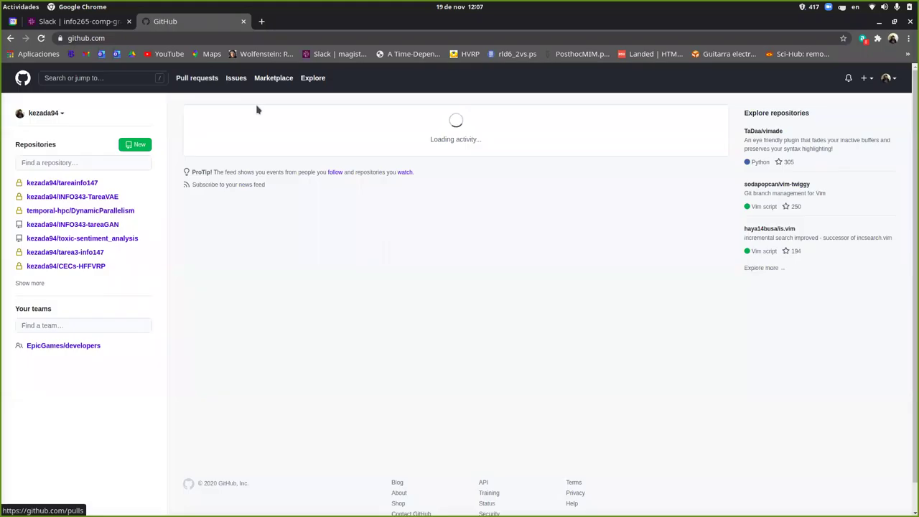
Show more of the account's repositories and open BattleCarRoyale
{"action": "left_click", "coordinate": [33, 284]}
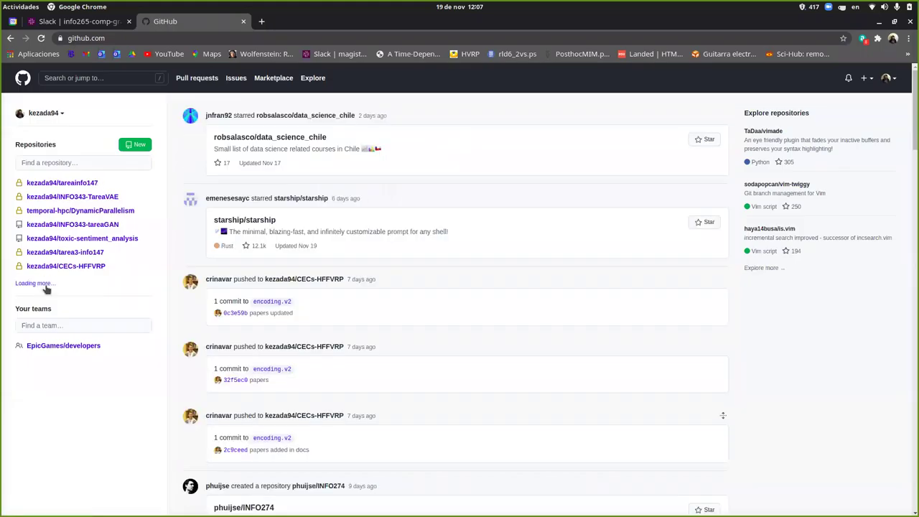
{"action": "scroll", "coordinate": [117, 374], "scroll_direction": "down", "scroll_amount": 3}
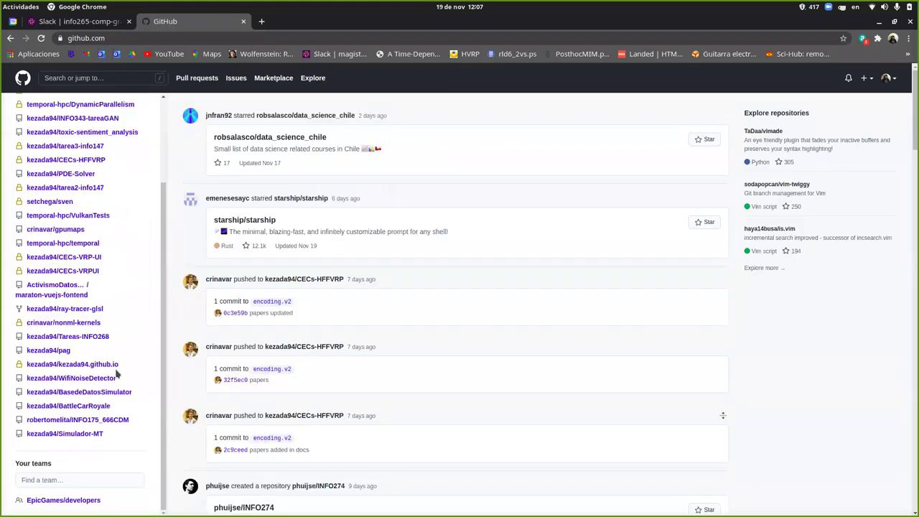
{"action": "left_click", "coordinate": [91, 408]}
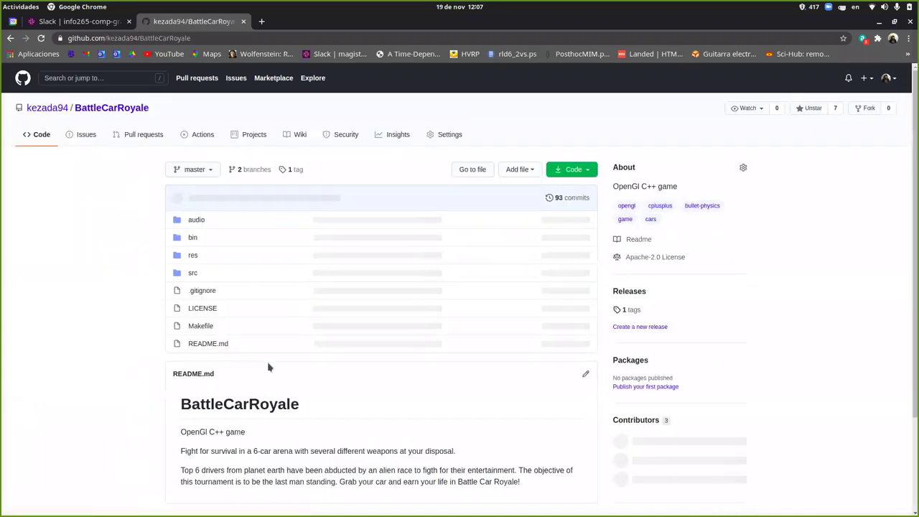
Look through the repository's res folder and its racing subfolder for a car mesh
{"action": "left_click", "coordinate": [193, 256]}
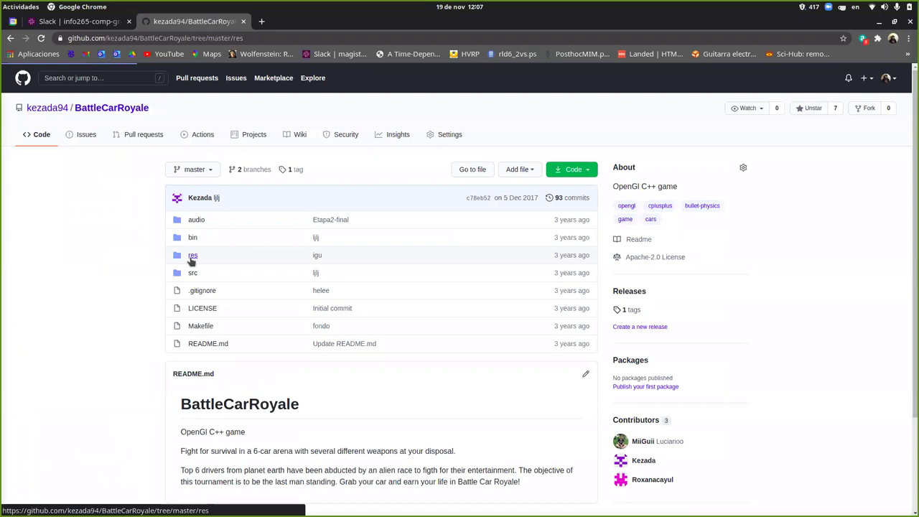
{"action": "scroll", "coordinate": [224, 260], "scroll_direction": "down", "scroll_amount": 3}
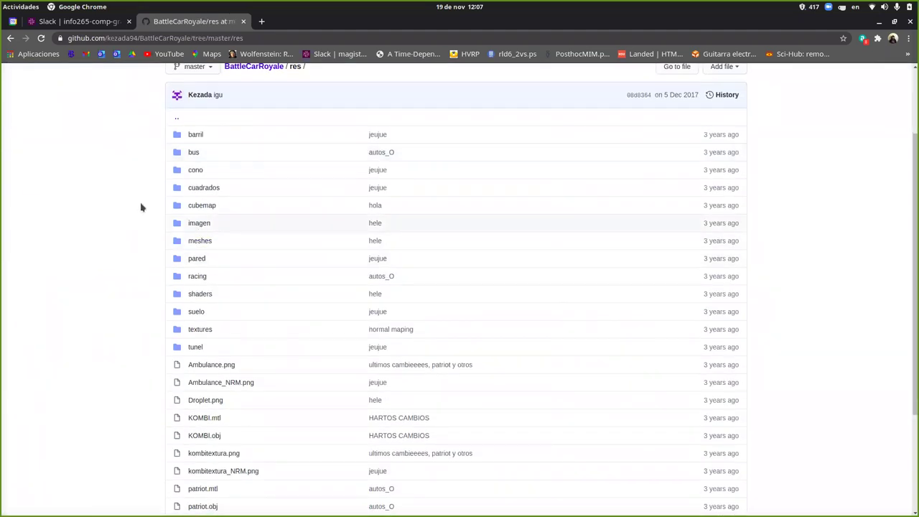
{"action": "scroll", "coordinate": [141, 207], "scroll_direction": "down", "scroll_amount": 4}
{"action": "scroll", "coordinate": [142, 206], "scroll_direction": "up", "scroll_amount": 4}
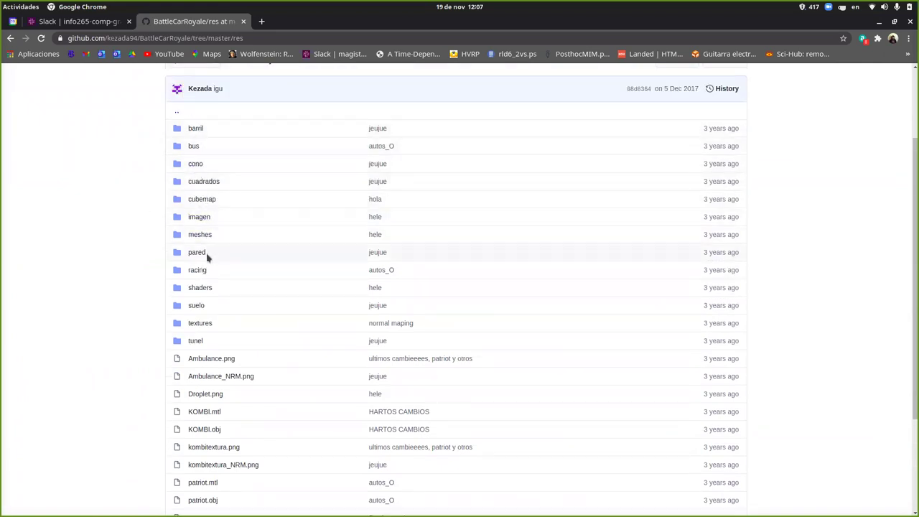
{"action": "scroll", "coordinate": [130, 369], "scroll_direction": "down", "scroll_amount": 2}
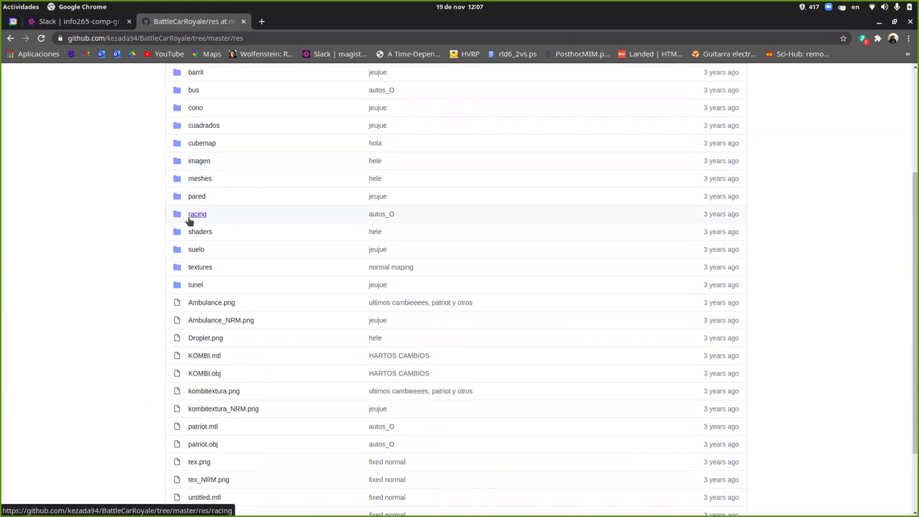
{"action": "left_click", "coordinate": [197, 217]}
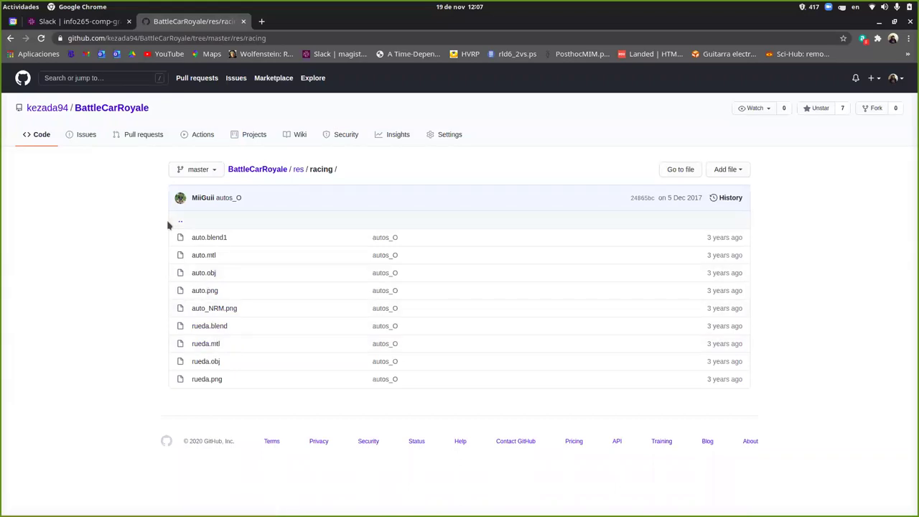
{"action": "left_click", "coordinate": [298, 169]}
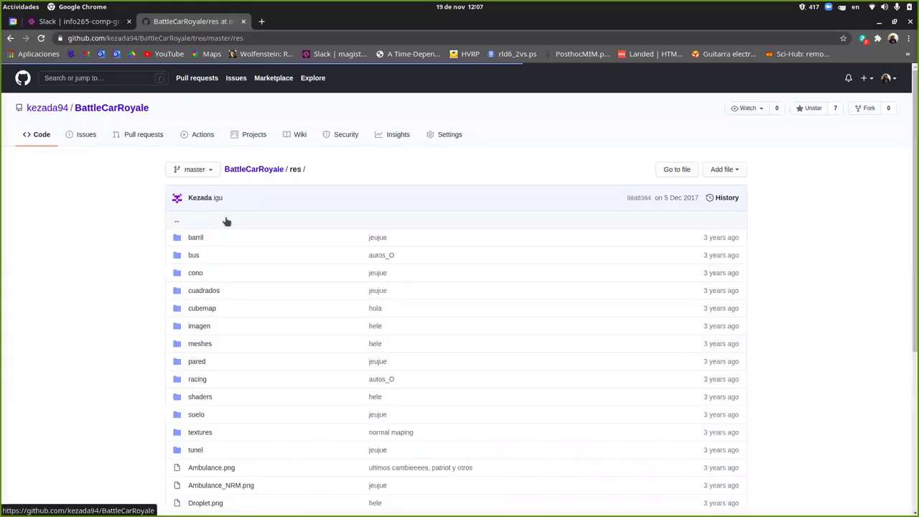
{"action": "scroll", "coordinate": [229, 222], "scroll_direction": "down", "scroll_amount": 3}
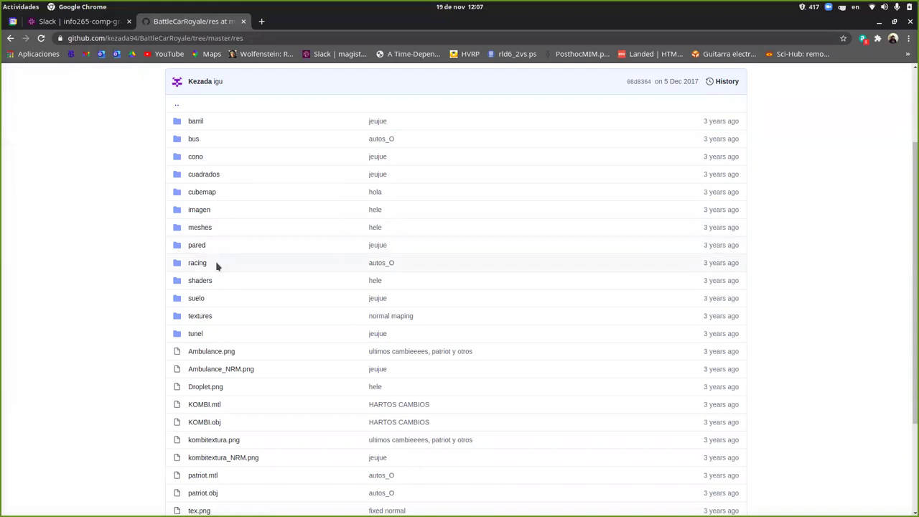
Open kombi3.obj from the meshes folder and display its raw text
{"action": "left_click", "coordinate": [200, 228]}
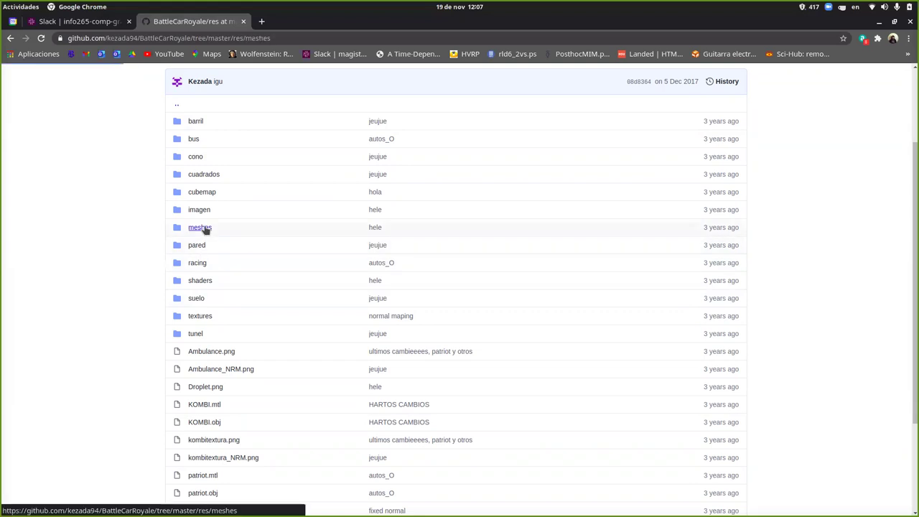
{"action": "scroll", "coordinate": [222, 266], "scroll_direction": "down", "scroll_amount": 5}
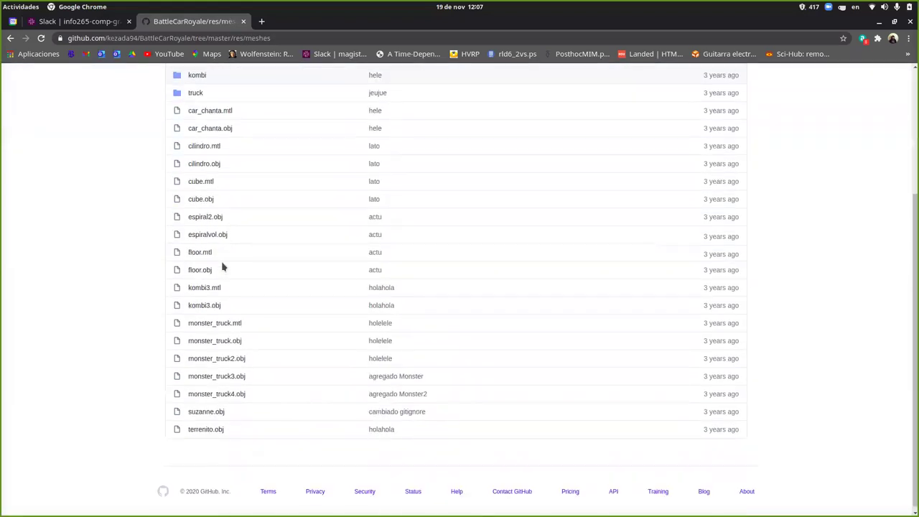
{"action": "left_click", "coordinate": [212, 303]}
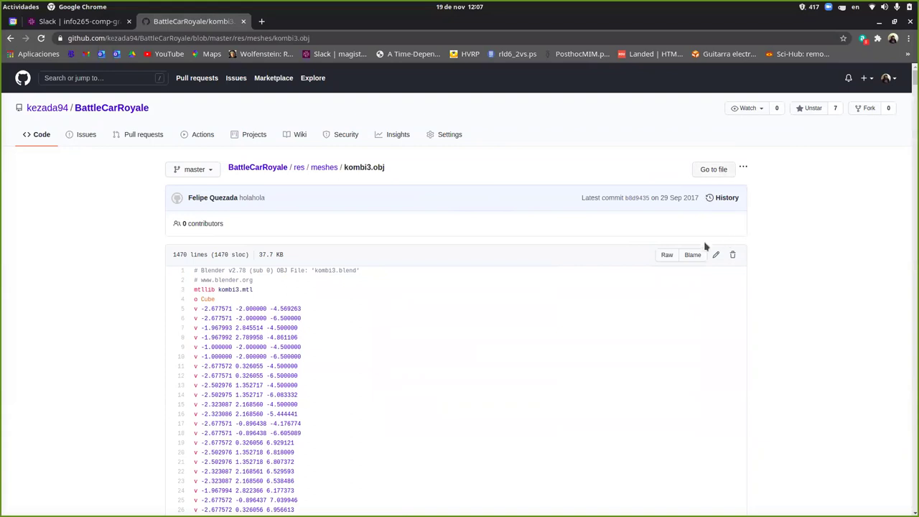
{"action": "left_click", "coordinate": [666, 256]}
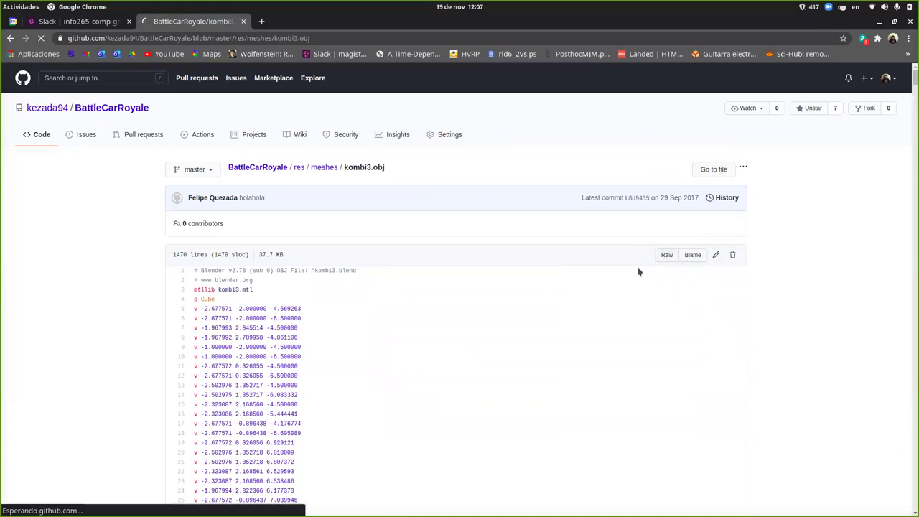
Copy the entire raw text of kombi3.obj and switch to the terminal
{"action": "key", "text": "ctrl+a"}
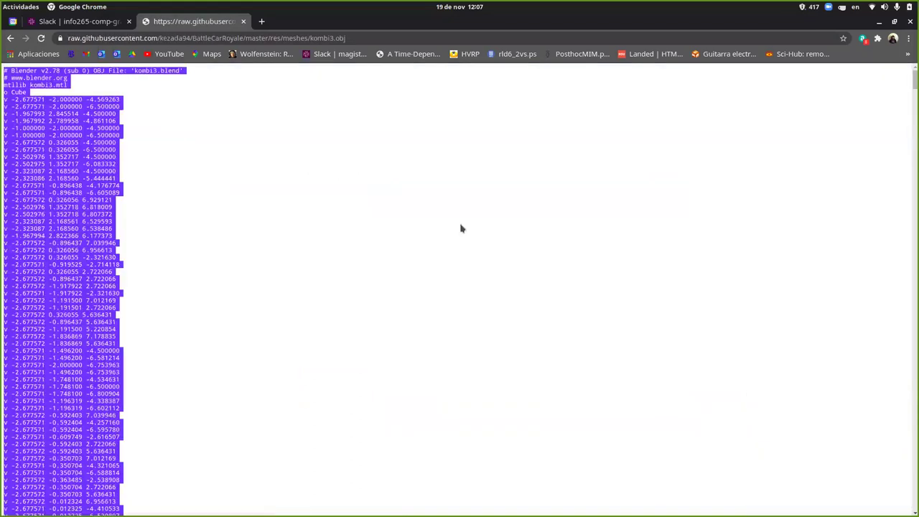
{"action": "key", "text": "alt+Tab"}
{"action": "key", "text": "alt+Tab"}
{"action": "key", "text": "alt+Tab"}
{"action": "type", "text": "cd "}
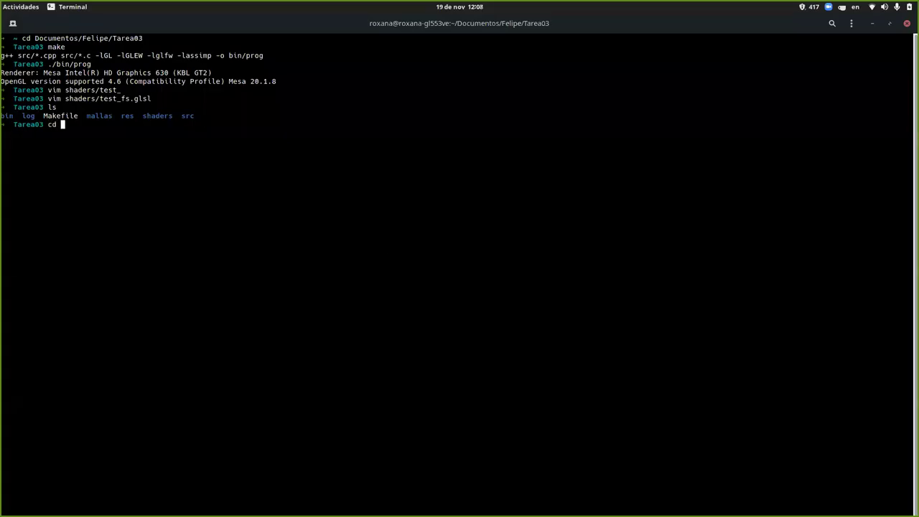
{"action": "type", "text": "res"}
{"action": "key", "text": "Return"}
{"action": "type", "text": "cd .."}
{"action": "key", "text": "Return"}
Change to the mallas folder and create a new file named asd.obj in Vim
{"action": "type", "text": "cd ma"}
{"action": "key", "text": "Tab"}
{"action": "key", "text": "Return"}
{"action": "type", "text": "vim "}
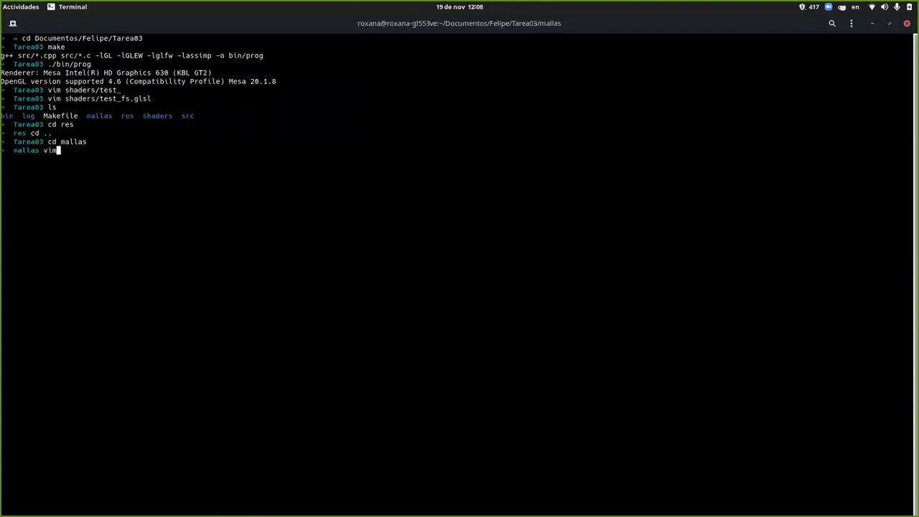
{"action": "type", "text": "ad"}
{"action": "type", "text": "d.obj"}
{"action": "key", "text": "Return"}
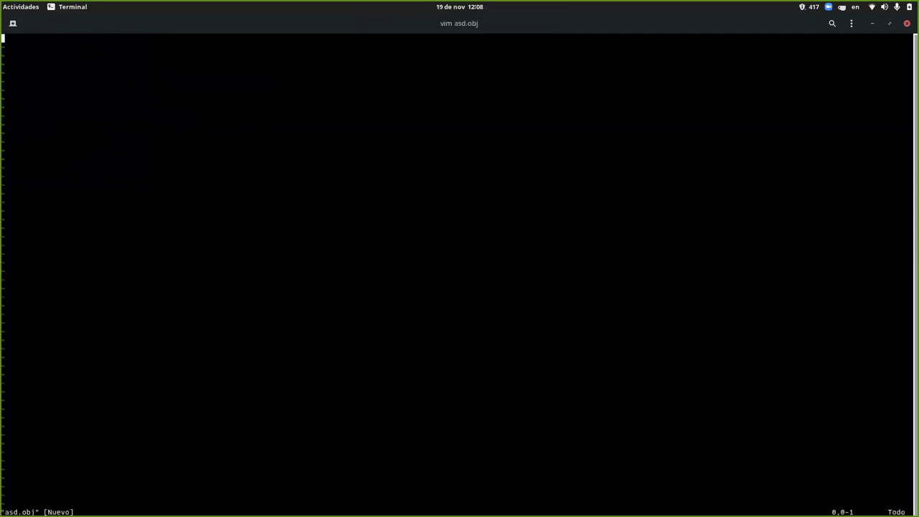
Paste the copied mesh text into asd.obj, then save the file and quit Vim
{"action": "key", "text": "i"}
{"action": "key", "text": "ctrl+shift+v"}
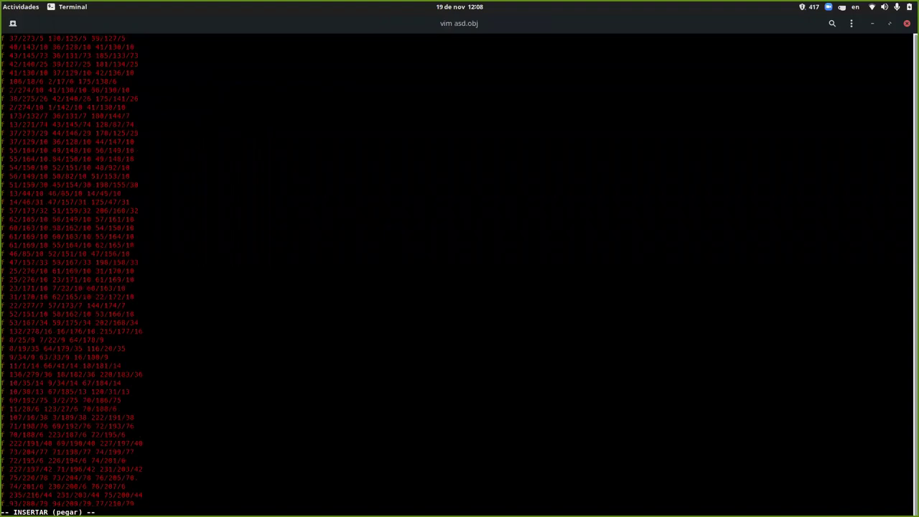
{"action": "key", "text": "Escape"}
{"action": "type", "text": ":wq"}
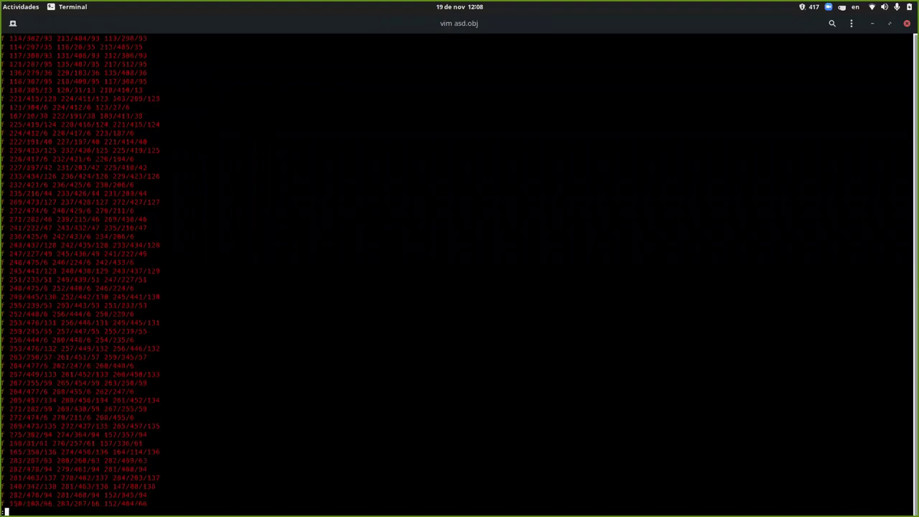
{"action": "key", "text": "Return"}
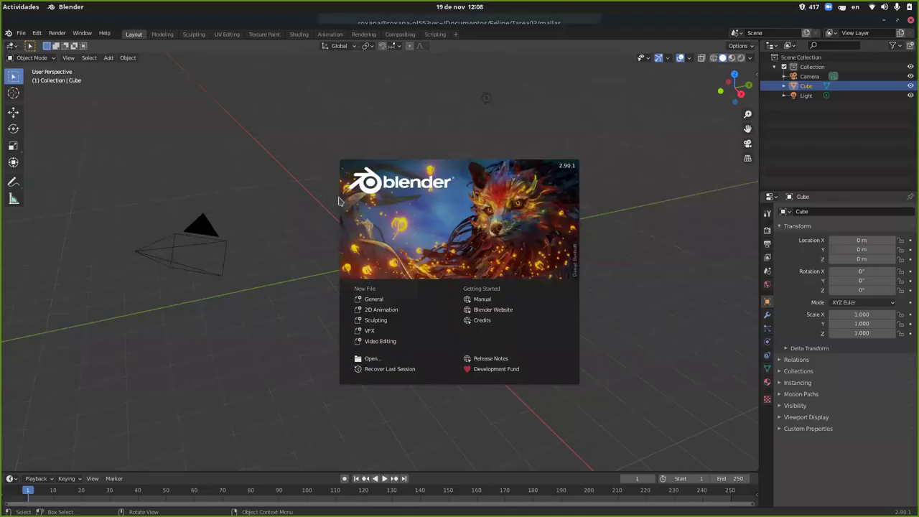
In the new Blender session, delete the default cube, camera and light, and import asd.obj from the mallas folder as a Wavefront model
{"action": "left_click", "coordinate": [357, 209]}
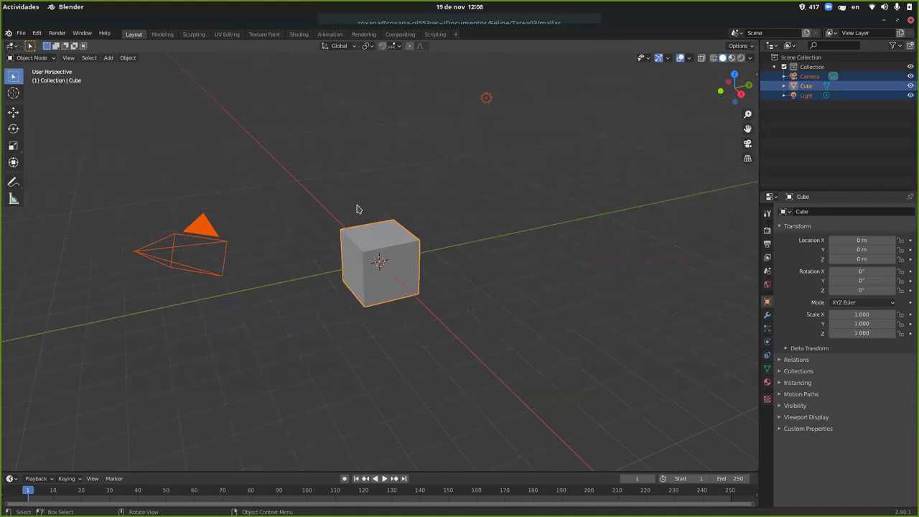
{"action": "key", "text": "Delete"}
{"action": "left_click", "coordinate": [21, 34]}
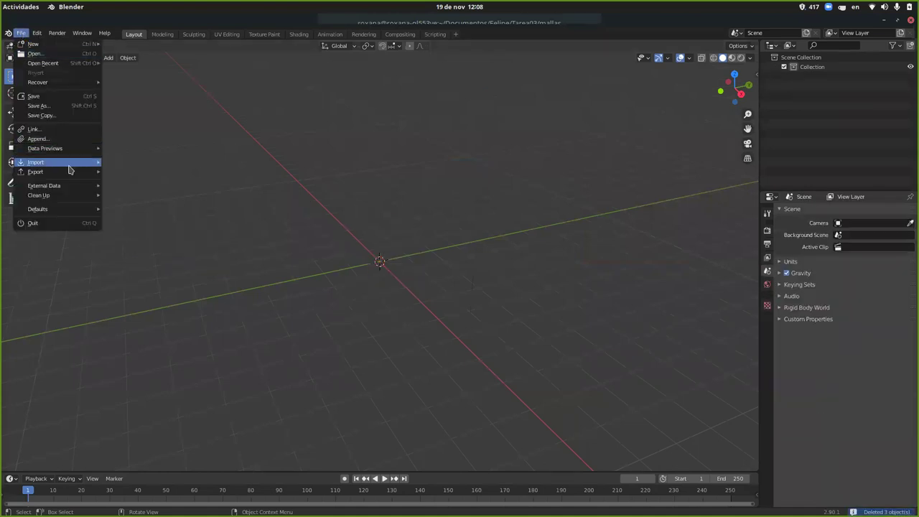
{"action": "mouse_move", "coordinate": [72, 163]}
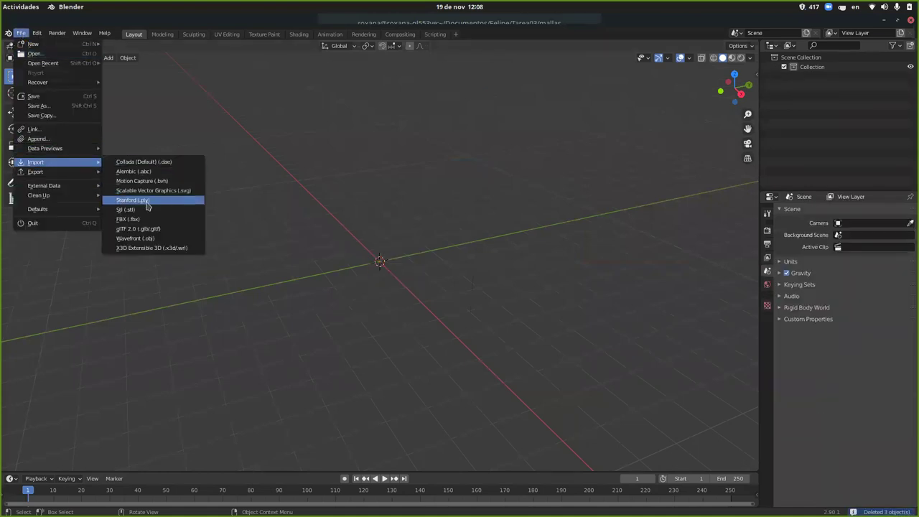
{"action": "left_click", "coordinate": [179, 238]}
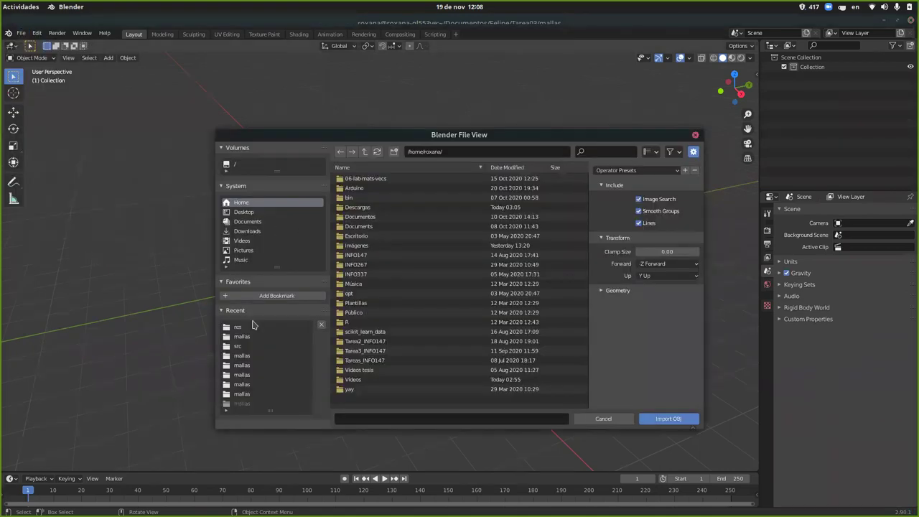
{"action": "left_click", "coordinate": [247, 347]}
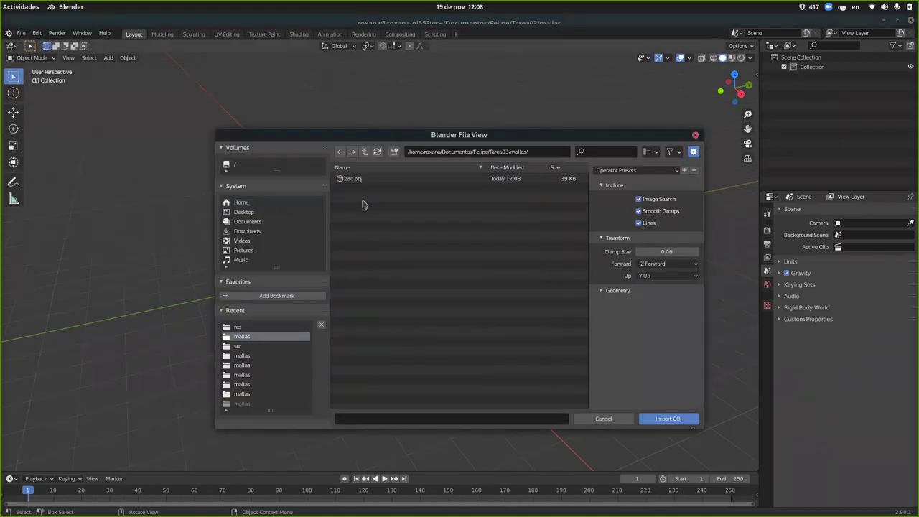
{"action": "double_click", "coordinate": [351, 180]}
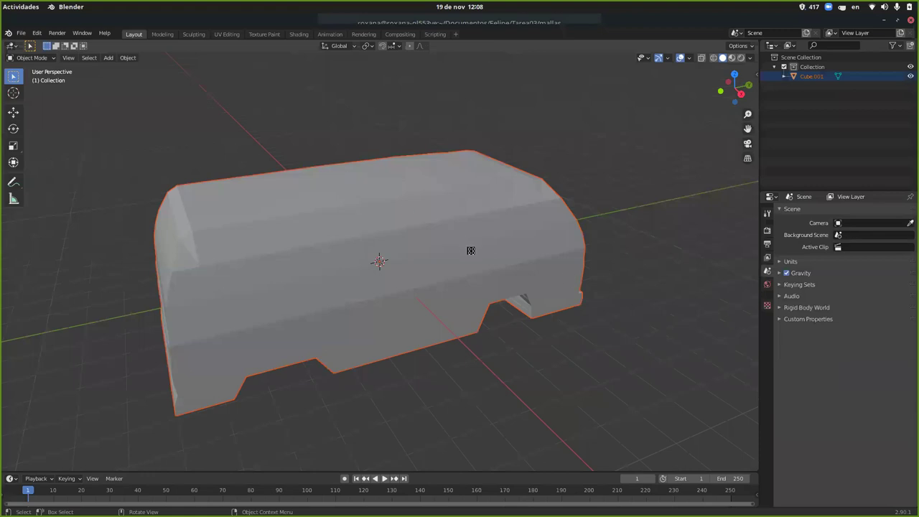
Inspect the imported van body from another side, then select it in the UV Editing workspace
{"action": "middle_click_drag", "start_coordinate": [645, 294], "coordinate": [486, 284]}
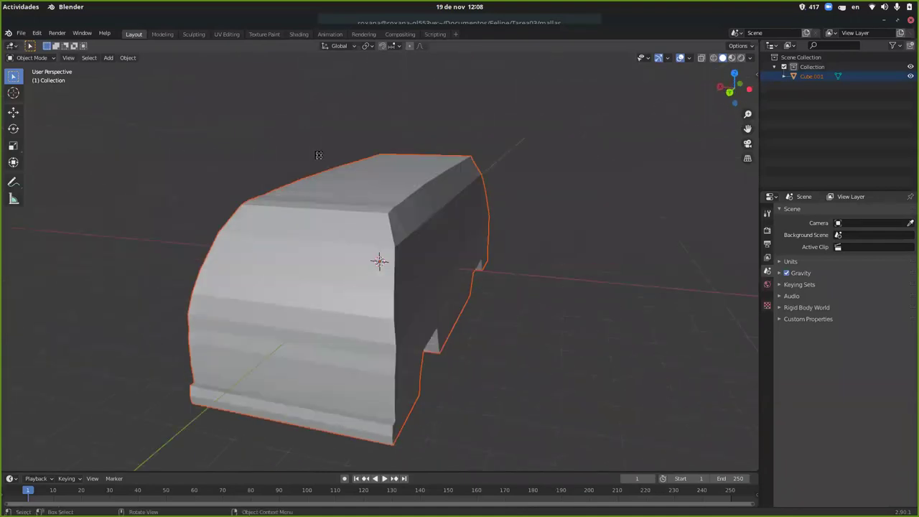
{"action": "left_click", "coordinate": [227, 35]}
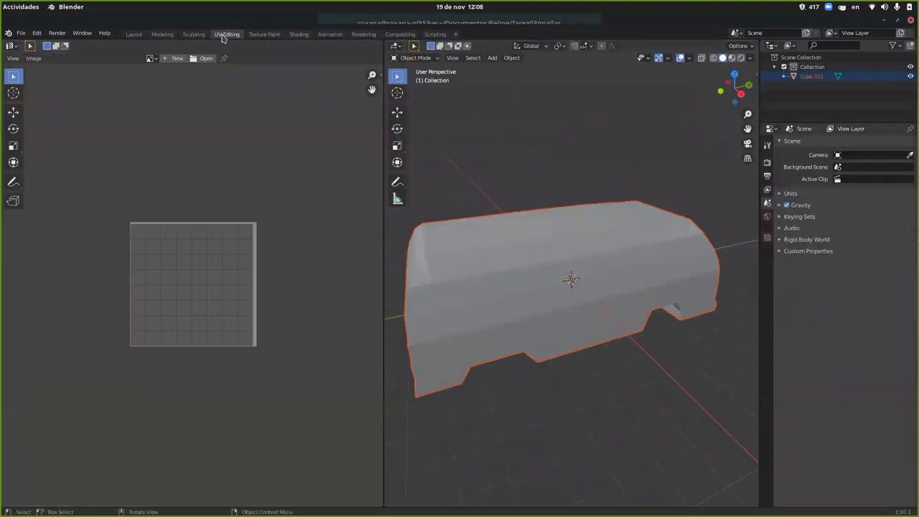
{"action": "left_click", "coordinate": [531, 217]}
{"action": "left_click", "coordinate": [529, 183]}
{"action": "key", "text": "a"}
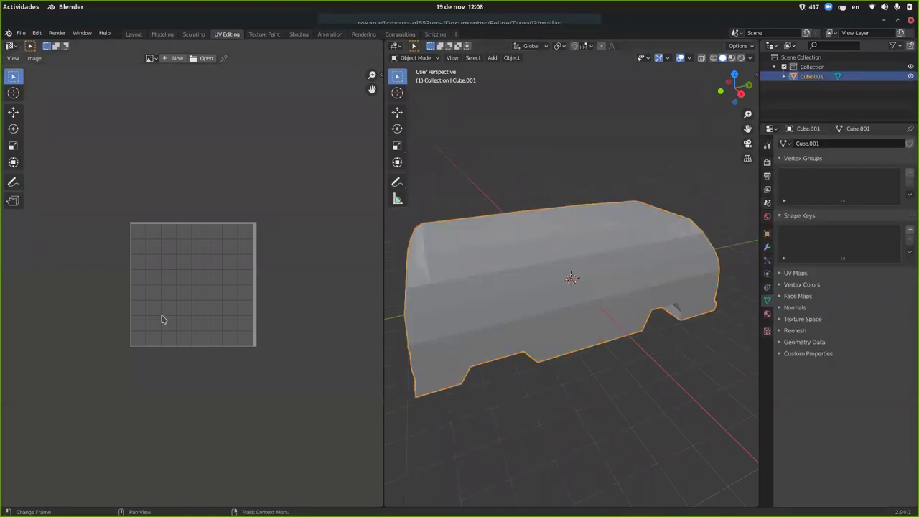
Enter Edit Mode on the van, select its whole mesh with X-ray on, and inspect the UV layout against the model from several angles
{"action": "key", "text": "Tab"}
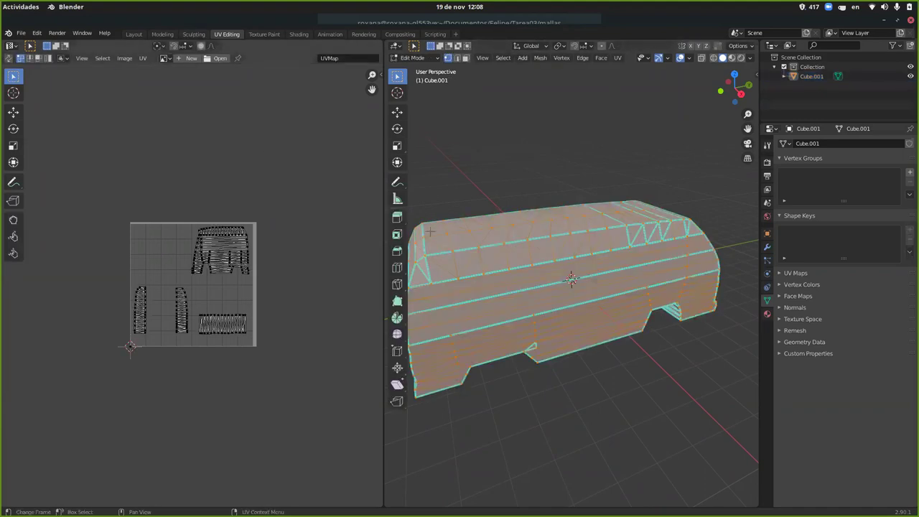
{"action": "key", "text": "alt+a"}
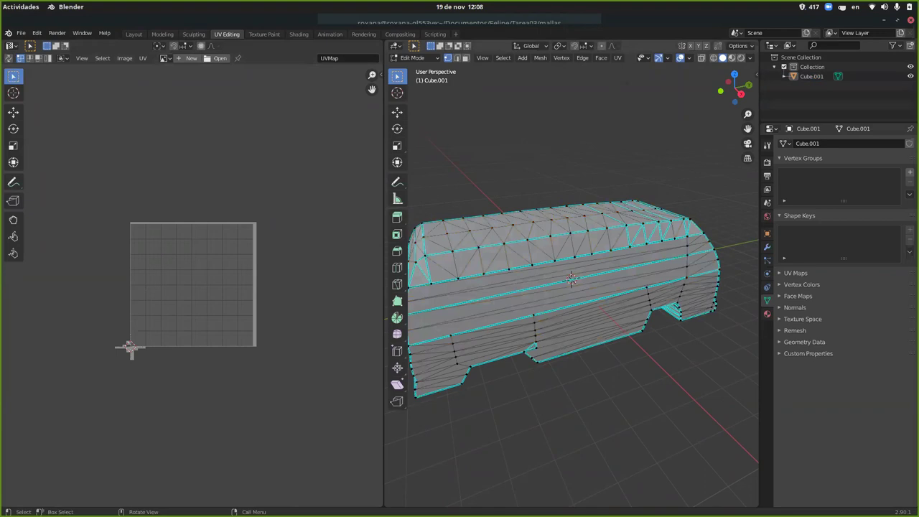
{"action": "left_click", "coordinate": [702, 58]}
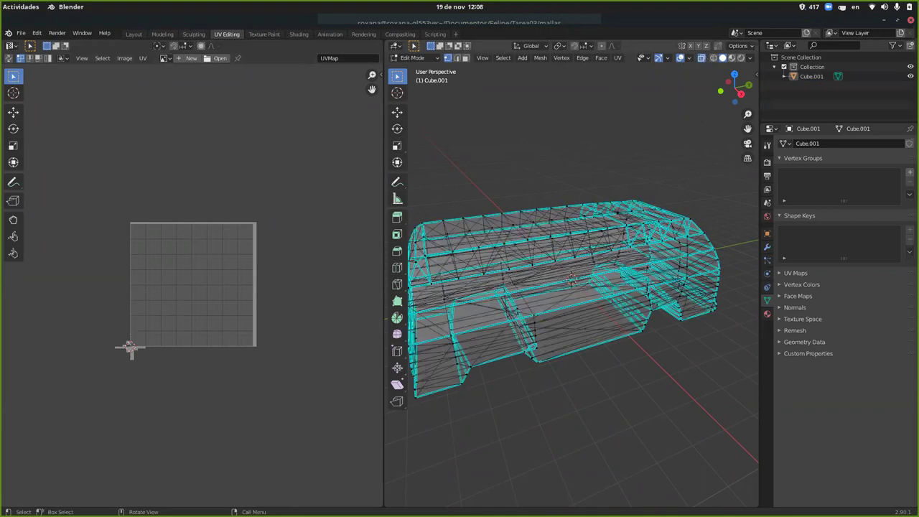
{"action": "left_click_drag", "start_coordinate": [730, 117], "coordinate": [385, 417]}
{"action": "scroll", "coordinate": [280, 325], "scroll_direction": "up", "scroll_amount": 4}
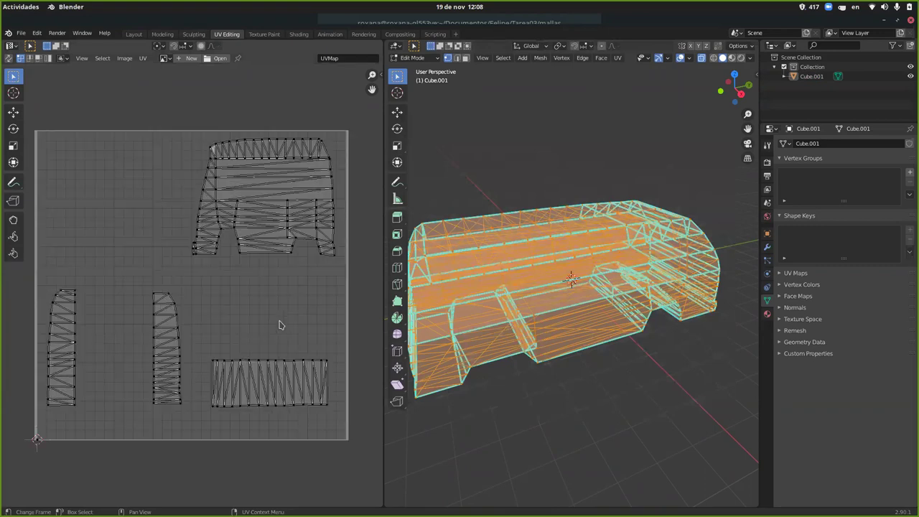
{"action": "middle_click_drag", "start_coordinate": [575, 323], "coordinate": [661, 312]}
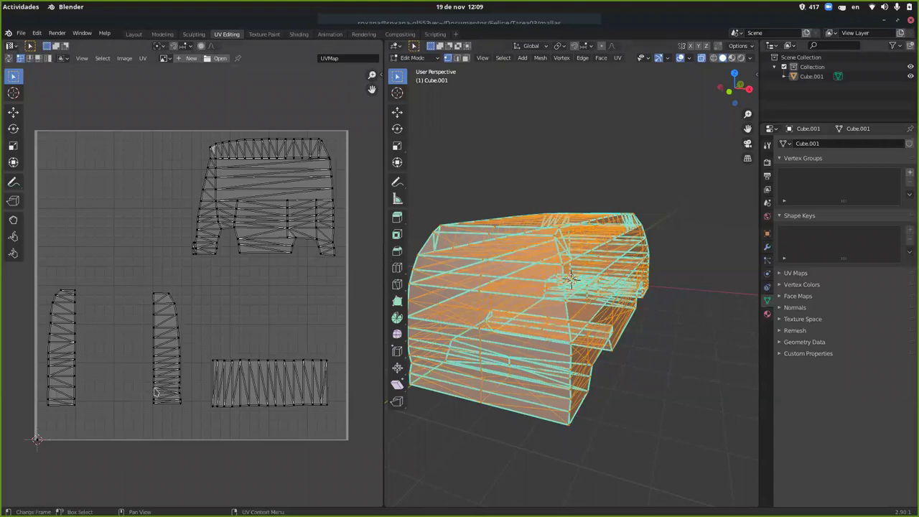
{"action": "middle_click_drag", "start_coordinate": [571, 281], "coordinate": [575, 241]}
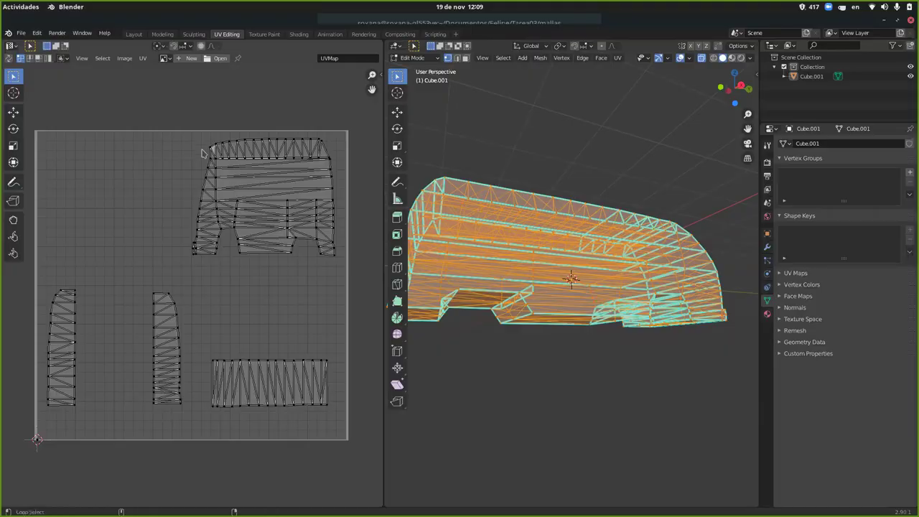
Switch to Chrome and open kombitextura.png from the res folder of the BattleCarRoyale repository on GitHub
{"action": "key", "text": "alt+Tab"}
{"action": "key", "text": "alt+Tab"}
{"action": "key", "text": "Tab"}
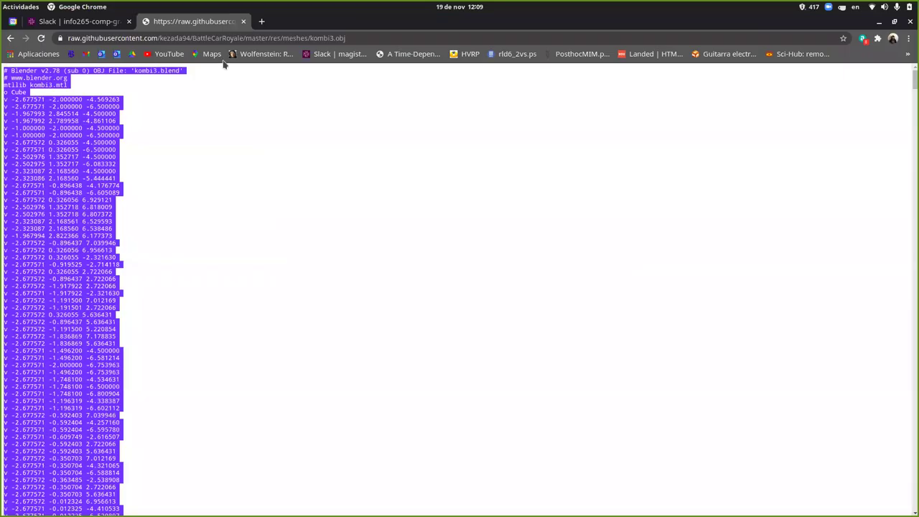
{"action": "left_click", "coordinate": [10, 39]}
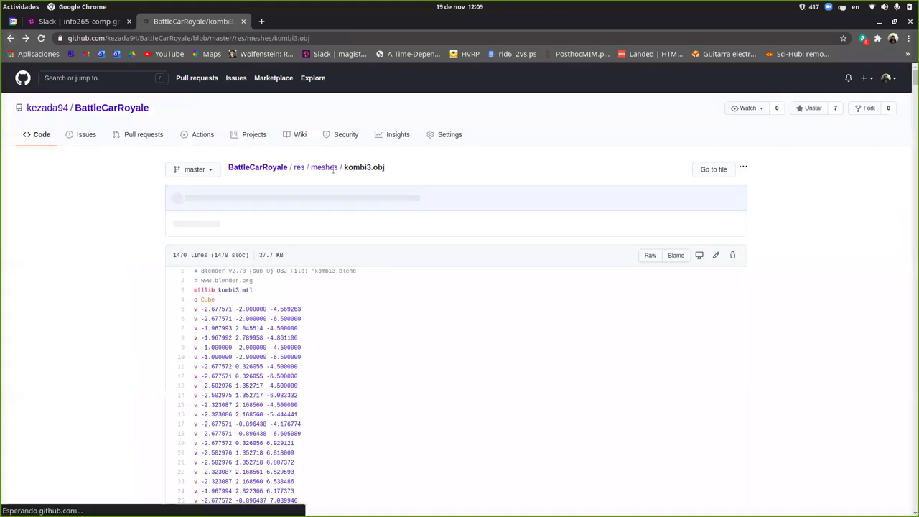
{"action": "left_click", "coordinate": [299, 167]}
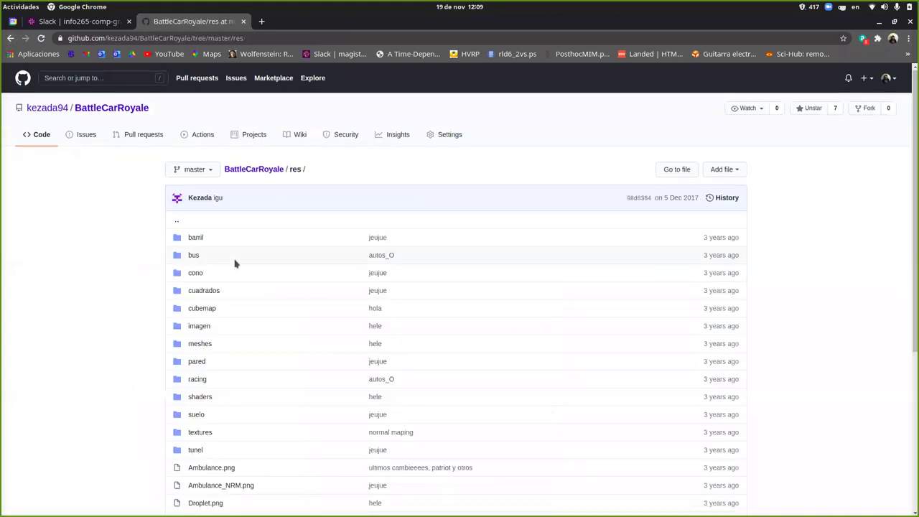
{"action": "scroll", "coordinate": [224, 289], "scroll_direction": "down", "scroll_amount": 5}
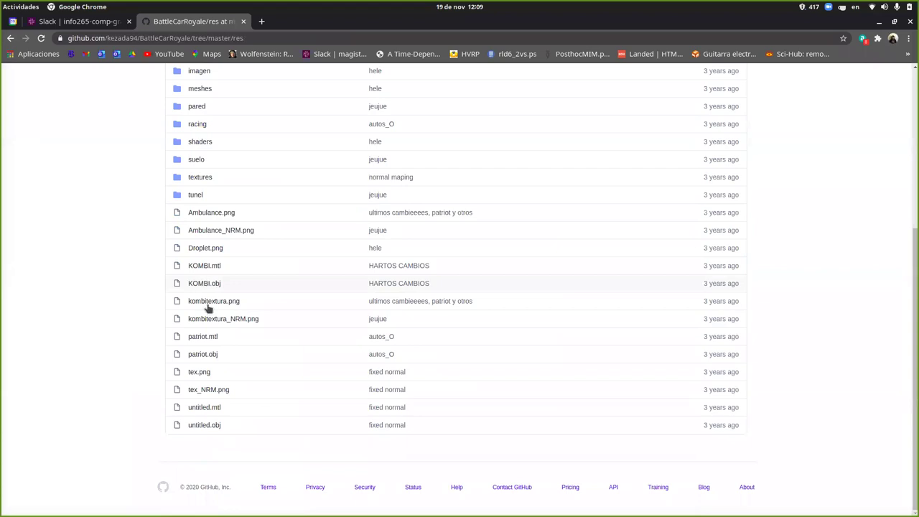
{"action": "left_click", "coordinate": [213, 303]}
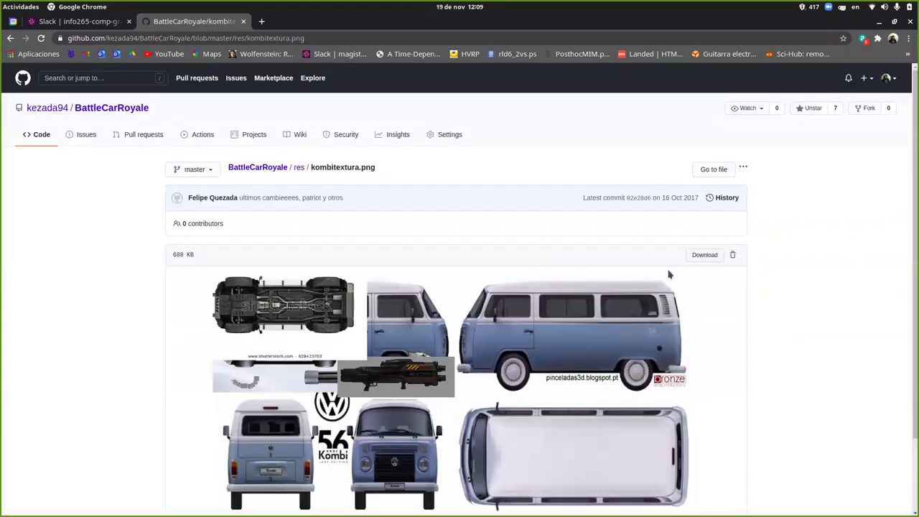
{"action": "scroll", "coordinate": [650, 294], "scroll_direction": "down", "scroll_amount": 3}
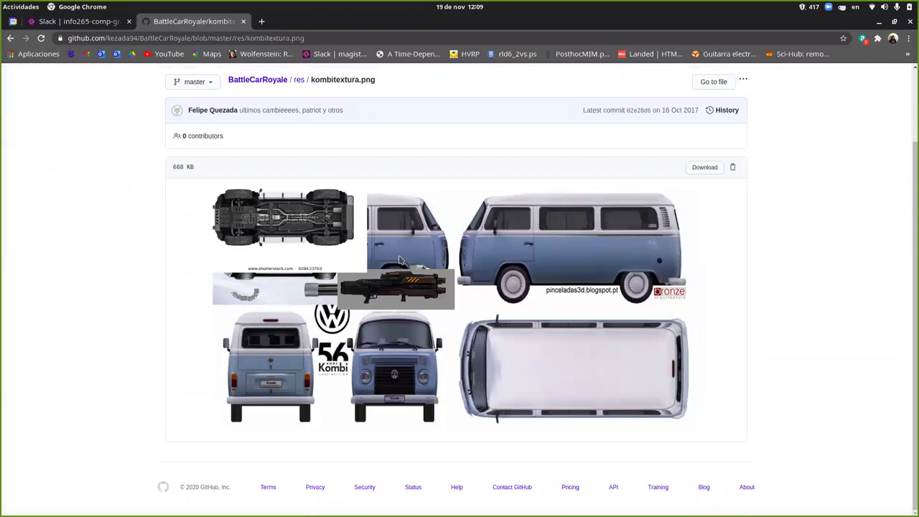
Compare the van's UV islands in Blender with the kombitextura.png image in Chrome, then view the van body from above
{"action": "key", "text": "alt+Tab"}
{"action": "key", "text": "alt+Tab"}
{"action": "key", "text": "alt+Tab"}
{"action": "key", "text": "Tab"}
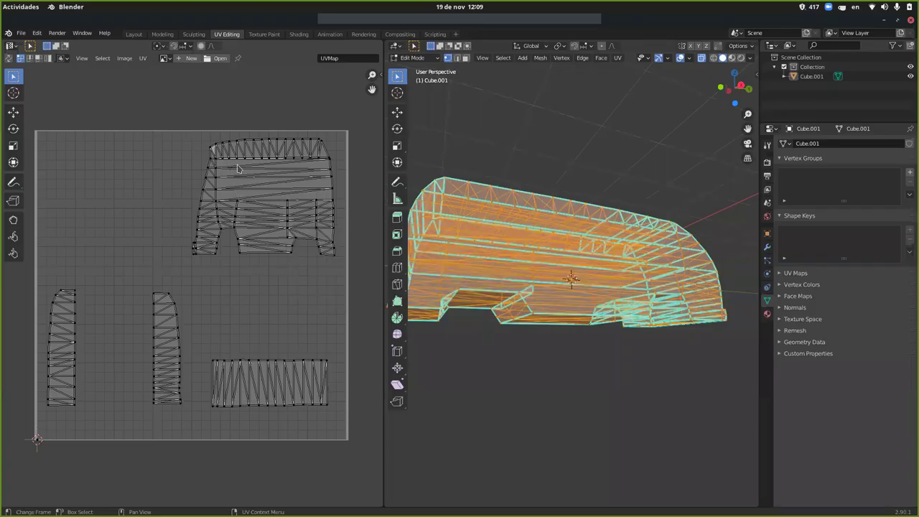
{"action": "key", "text": "alt+Tab"}
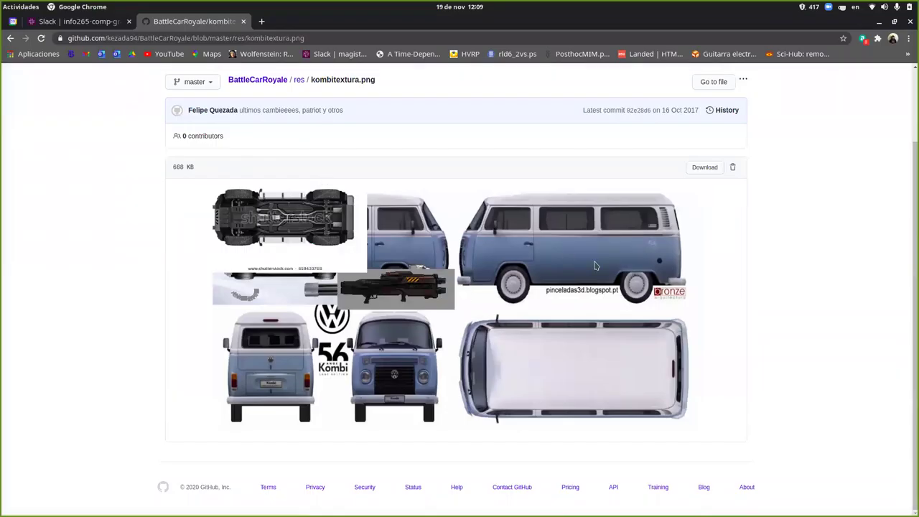
{"action": "key", "text": "alt+Tab"}
{"action": "key", "text": "alt+Tab"}
{"action": "key", "text": "alt+Tab"}
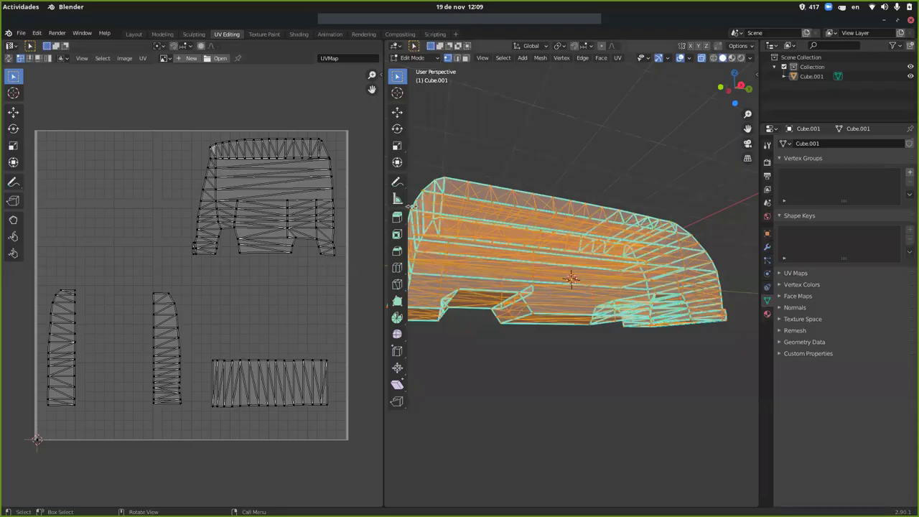
{"action": "middle_click_drag", "start_coordinate": [610, 144], "coordinate": [539, 212]}
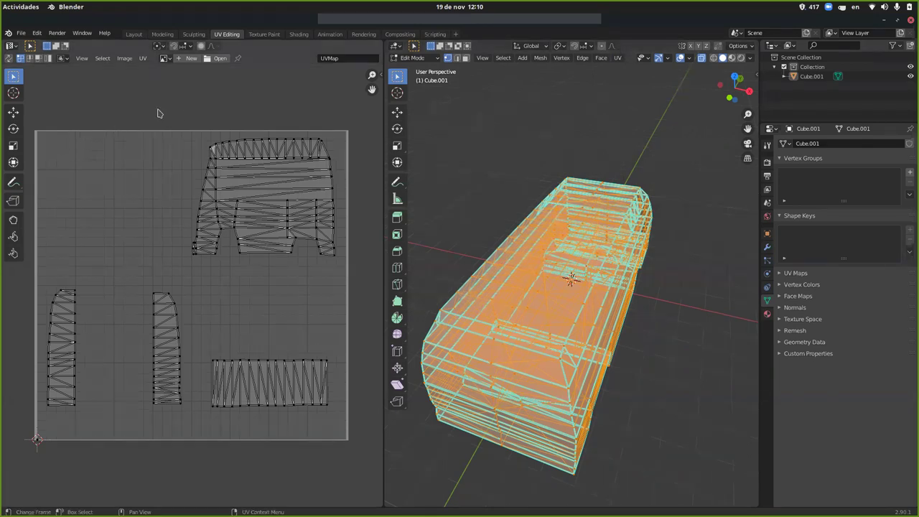
Review the geometry options of the Wavefront (.obj) export, including Triangulate Faces, and close the dialog without exporting
{"action": "left_click", "coordinate": [21, 34]}
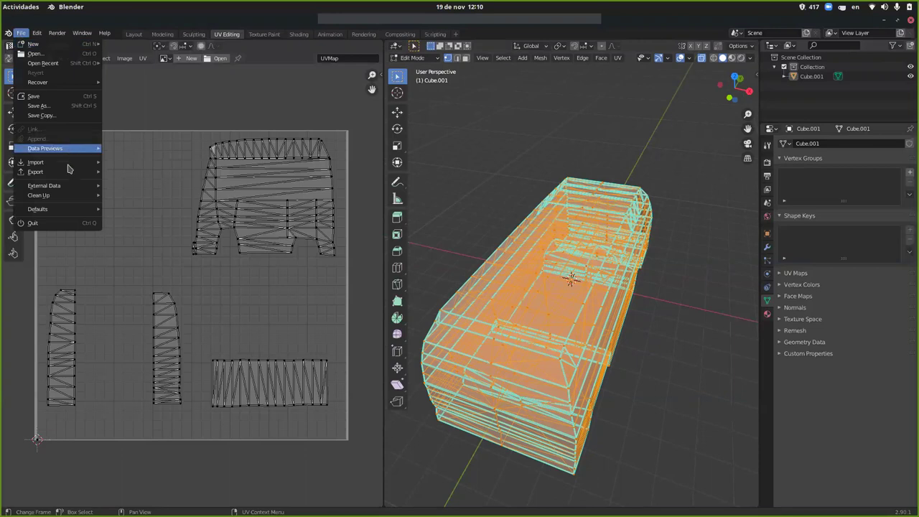
{"action": "mouse_move", "coordinate": [69, 164]}
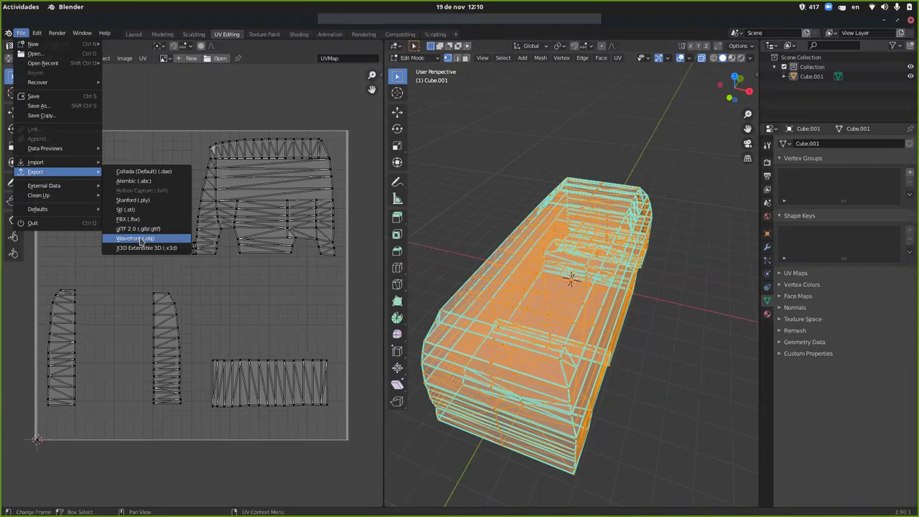
{"action": "left_click", "coordinate": [141, 239]}
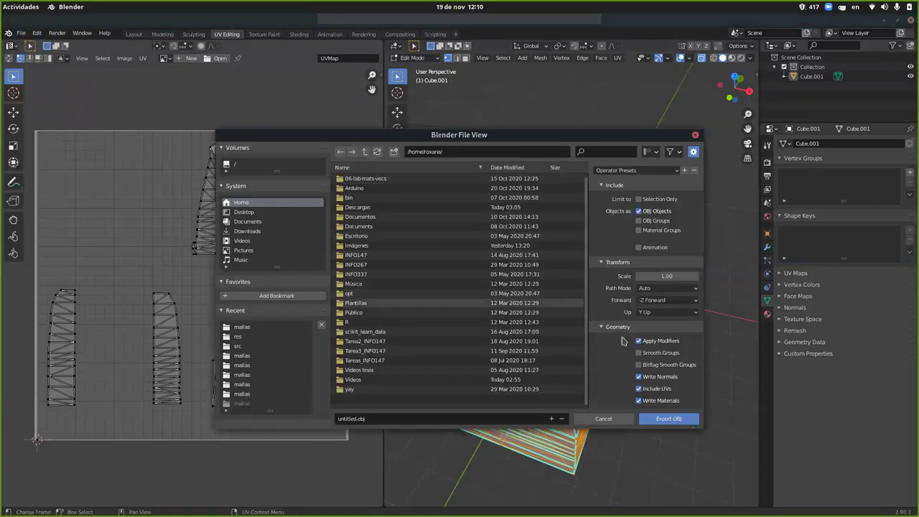
{"action": "scroll", "coordinate": [624, 341], "scroll_direction": "down", "scroll_amount": 3}
{"action": "left_click", "coordinate": [639, 365]}
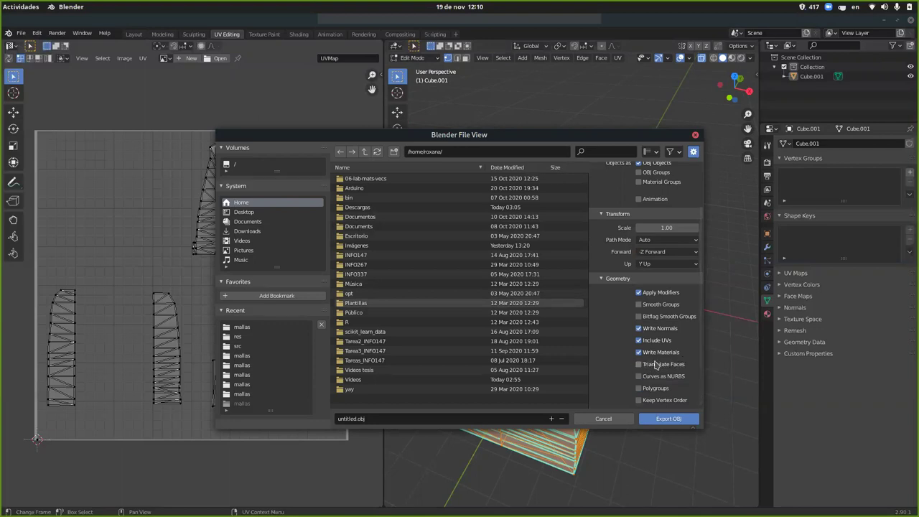
{"action": "left_click", "coordinate": [696, 136]}
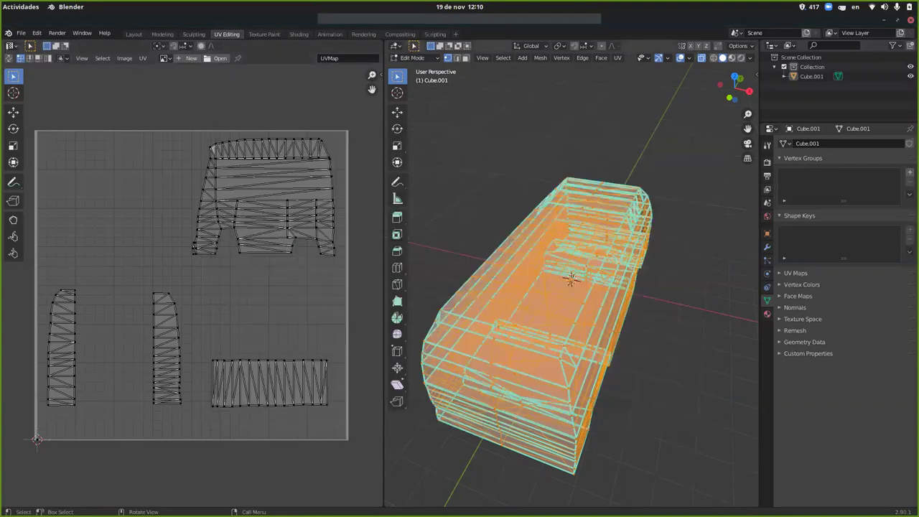
Switch to Chrome, close the GitHub texture page, and return to Blender
{"action": "key", "text": "alt+Tab"}
{"action": "key", "text": "alt+Tab"}
{"action": "key", "text": "alt+Tab"}
{"action": "key", "text": "alt+Tab"}
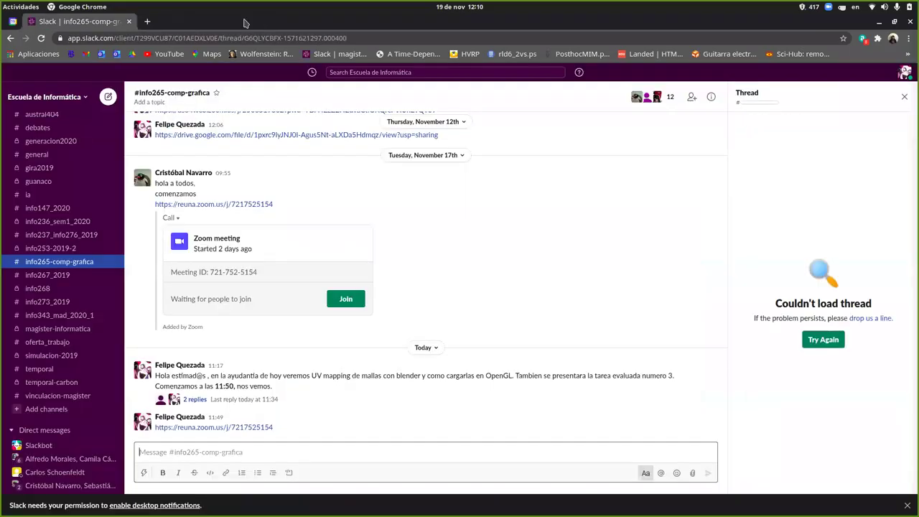
{"action": "key", "text": "alt+Tab"}
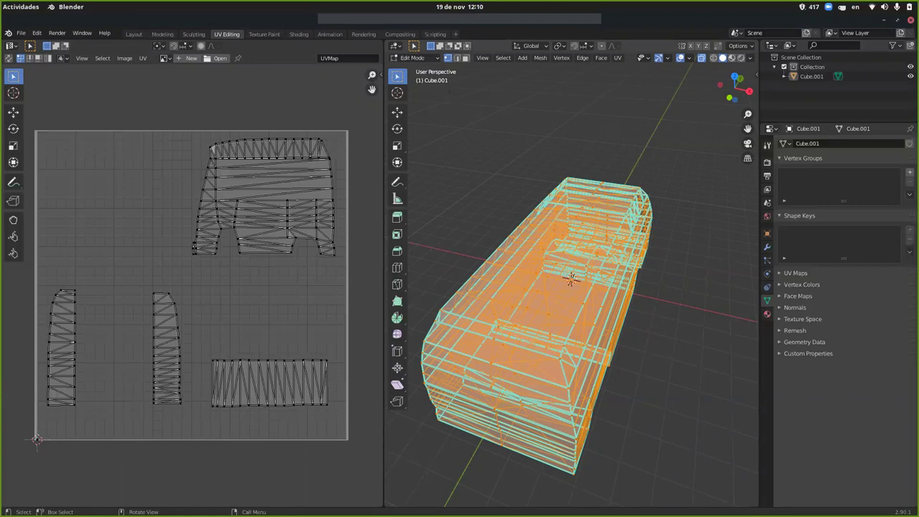
Select all the van's UV islands, then pick single vertices on the rectangular island and the large side island
{"action": "left_click_drag", "start_coordinate": [39, 114], "coordinate": [363, 436]}
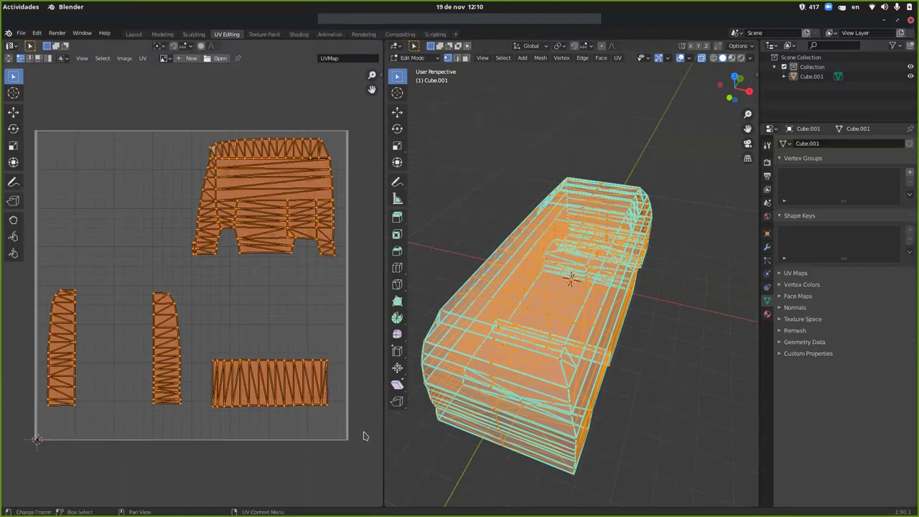
{"action": "left_click", "coordinate": [327, 413]}
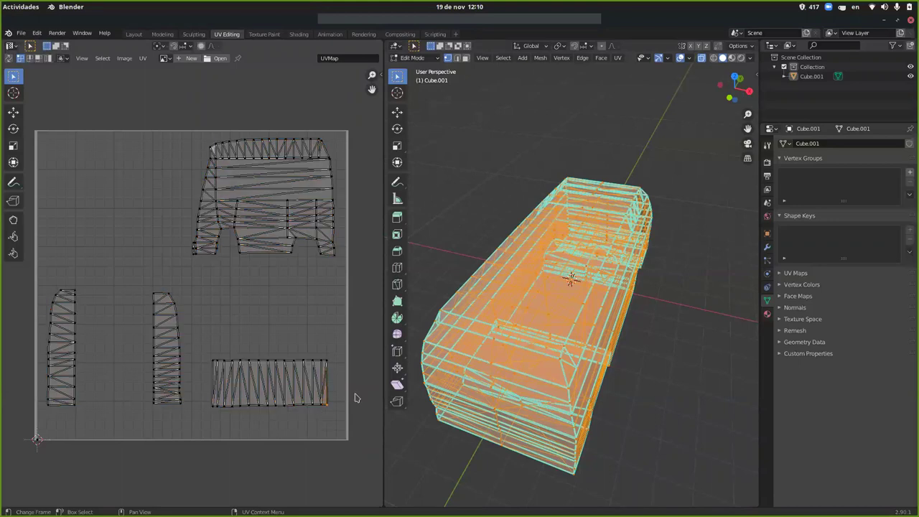
{"action": "left_click", "coordinate": [327, 366]}
{"action": "left_click", "coordinate": [230, 264]}
{"action": "key", "text": "alt+Tab"}
{"action": "key", "text": "alt+Tab"}
{"action": "key", "text": "alt+Tab"}
{"action": "key", "text": "alt+Tab"}
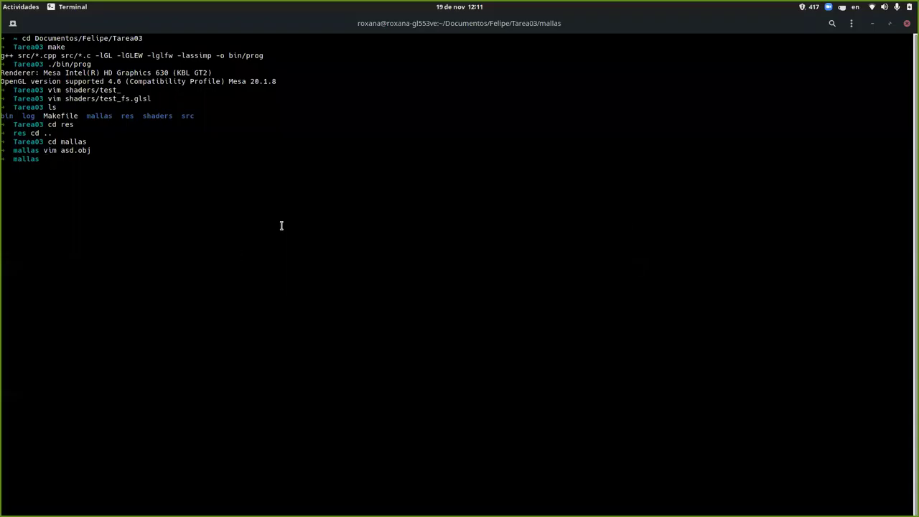
{"action": "key", "text": "alt+Tab"}
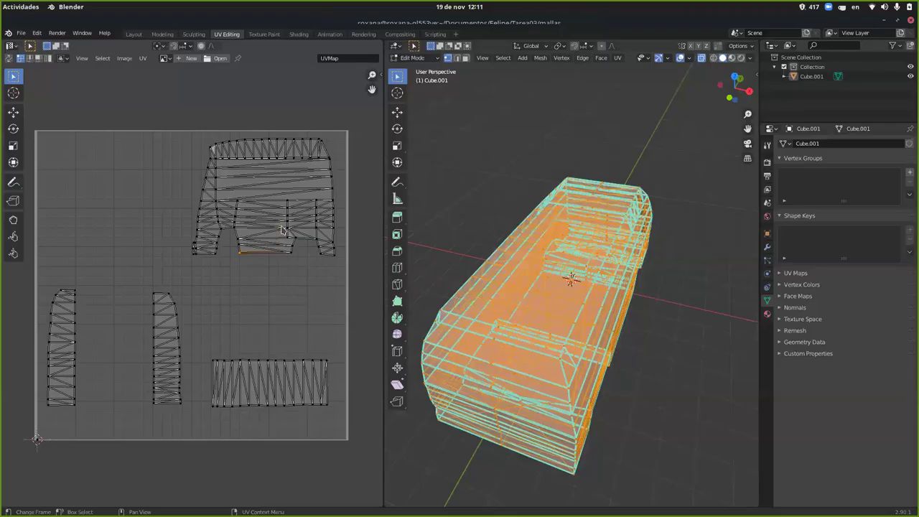
Delete all the van's vertices and close this Blender session without saving
{"action": "key", "text": "x"}
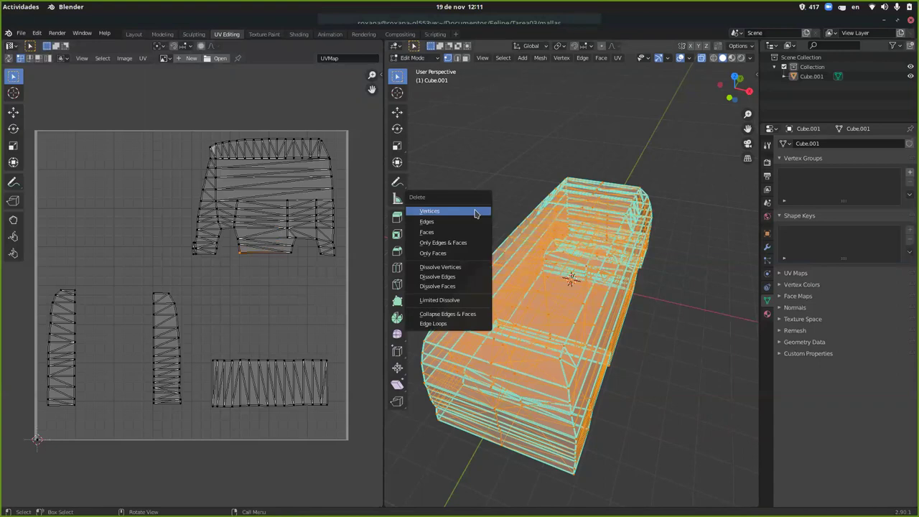
{"action": "left_click", "coordinate": [475, 212]}
{"action": "left_click", "coordinate": [21, 33]}
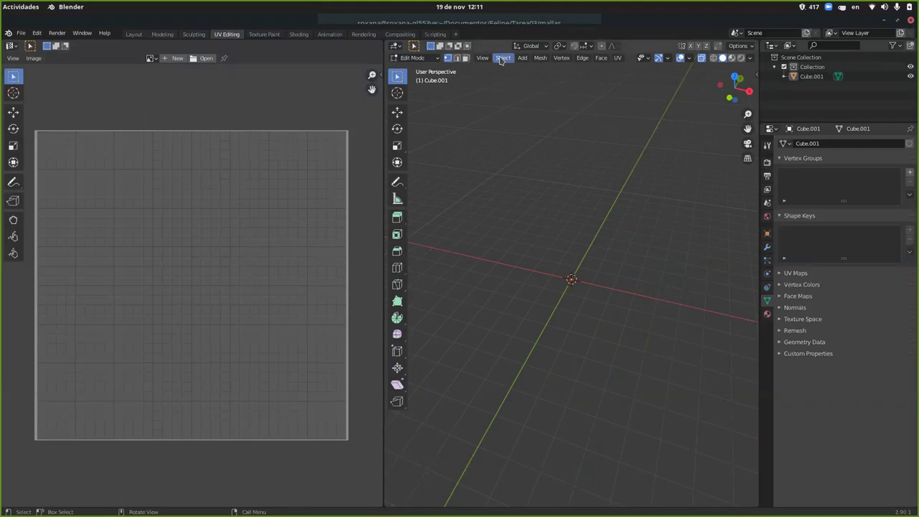
{"action": "left_click", "coordinate": [524, 62]}
{"action": "left_click", "coordinate": [911, 19]}
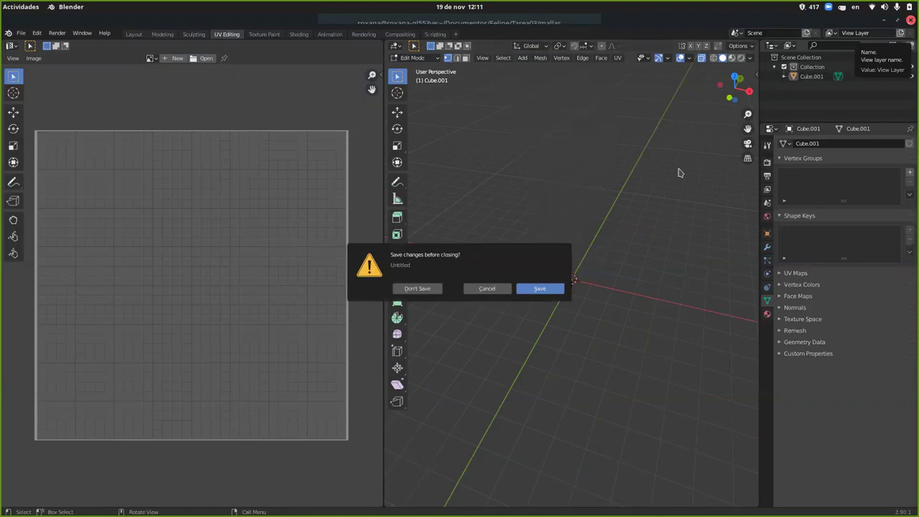
{"action": "left_click", "coordinate": [435, 290]}
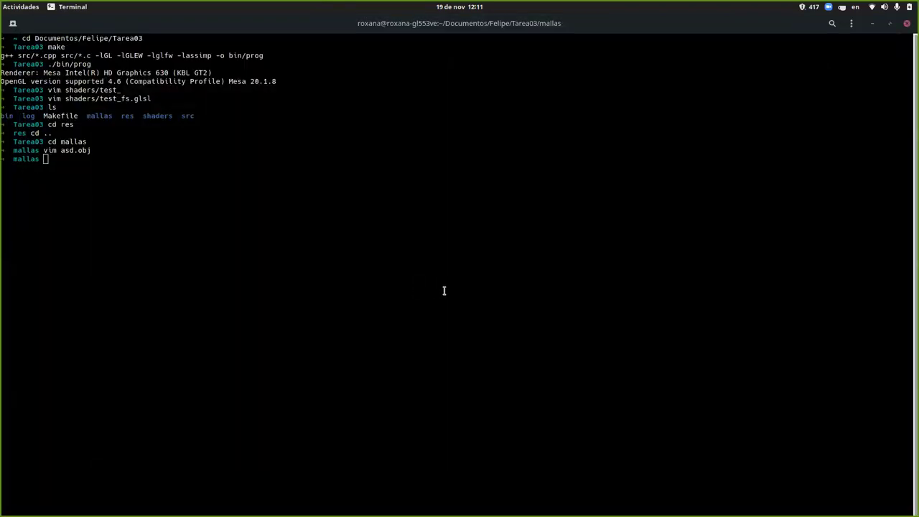
Launch a new Blender session and switch to the UV Editing workspace
{"action": "key", "text": "super"}
{"action": "type", "text": "blen"}
{"action": "key", "text": "Return"}
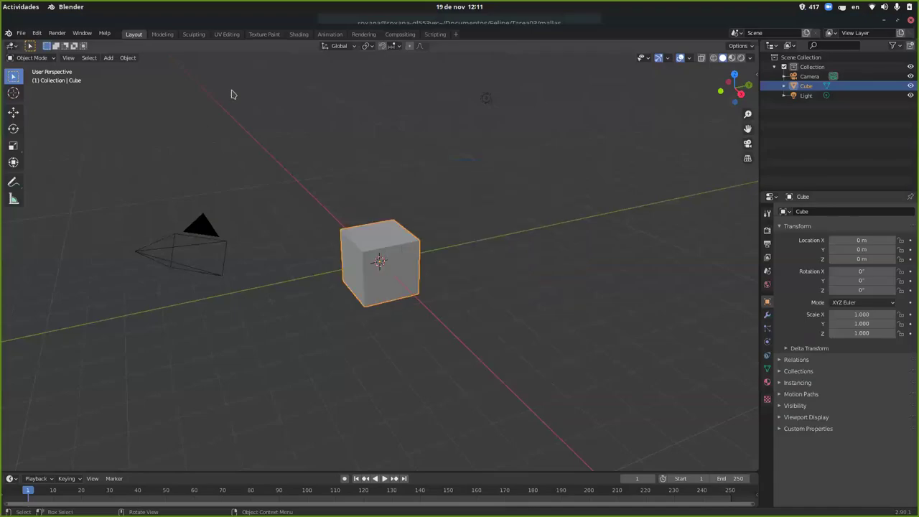
{"action": "left_click", "coordinate": [226, 35]}
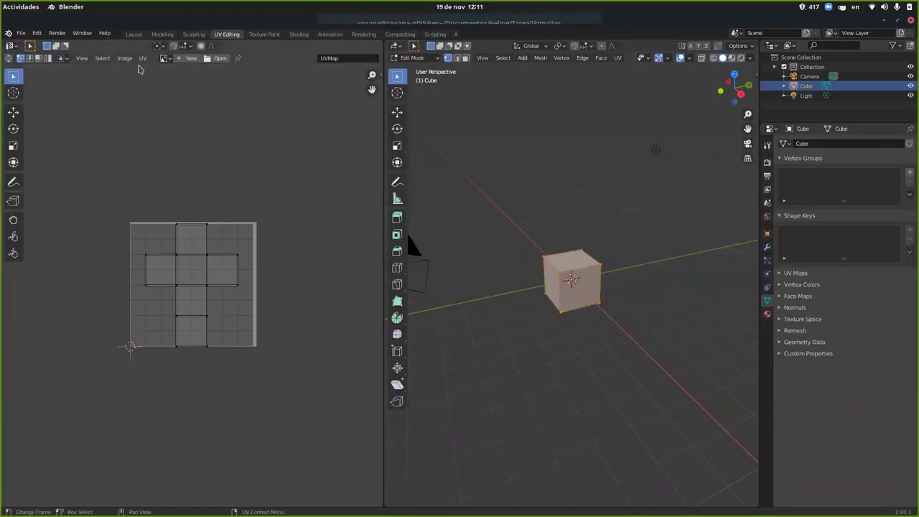
Open the first image in the recent res folder in the UV editor
{"action": "left_click", "coordinate": [207, 58]}
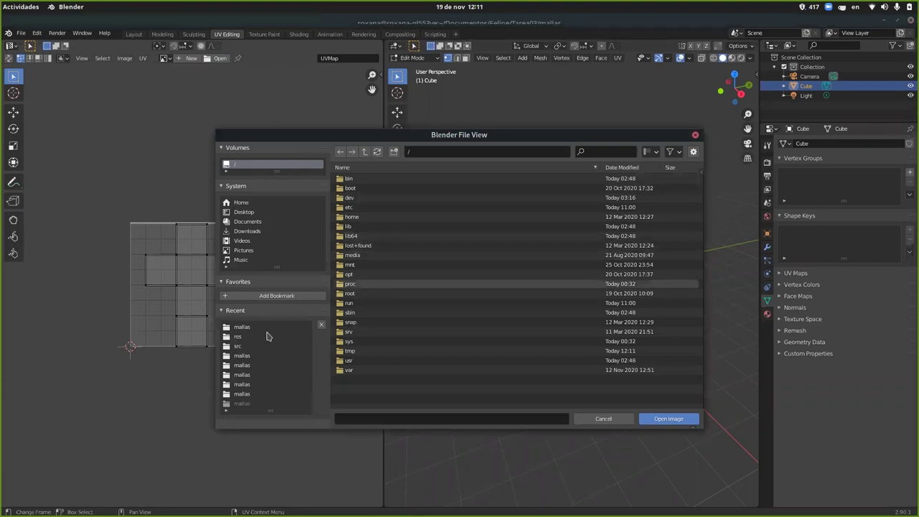
{"action": "left_click", "coordinate": [237, 337]}
{"action": "double_click", "coordinate": [349, 179]}
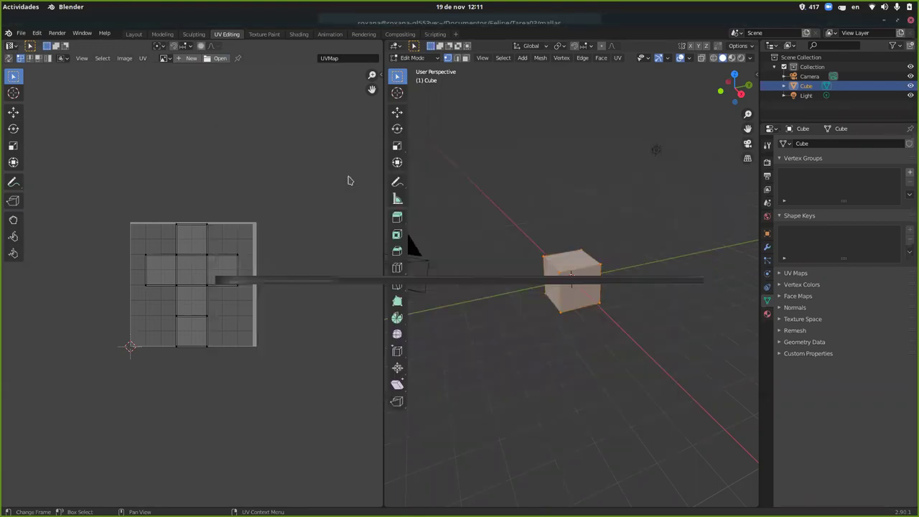
Select all of the cube's UV faces and rotate them a quarter turn counter-clockwise over the minecraft_dirt.png image
{"action": "scroll", "coordinate": [239, 227], "scroll_direction": "up", "scroll_amount": 5}
{"action": "key", "text": "Home"}
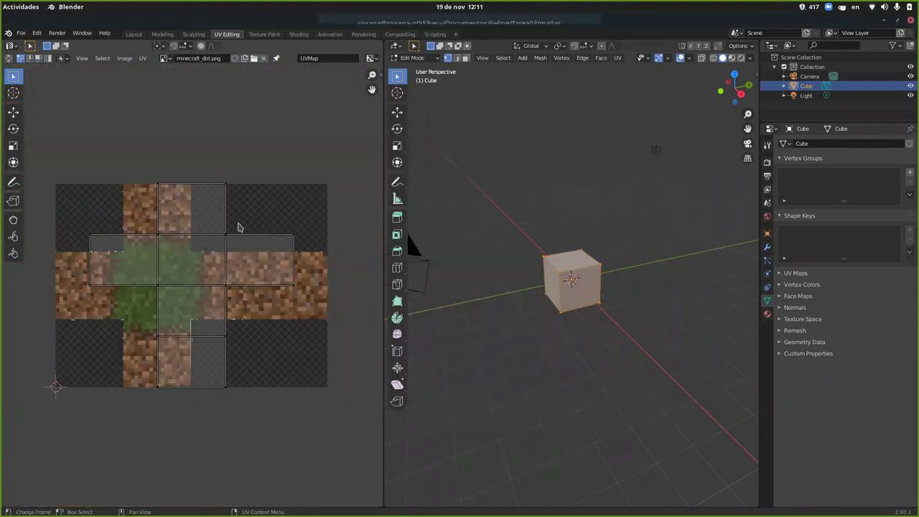
{"action": "left_click_drag", "start_coordinate": [62, 160], "coordinate": [341, 404]}
{"action": "key", "text": "r"}
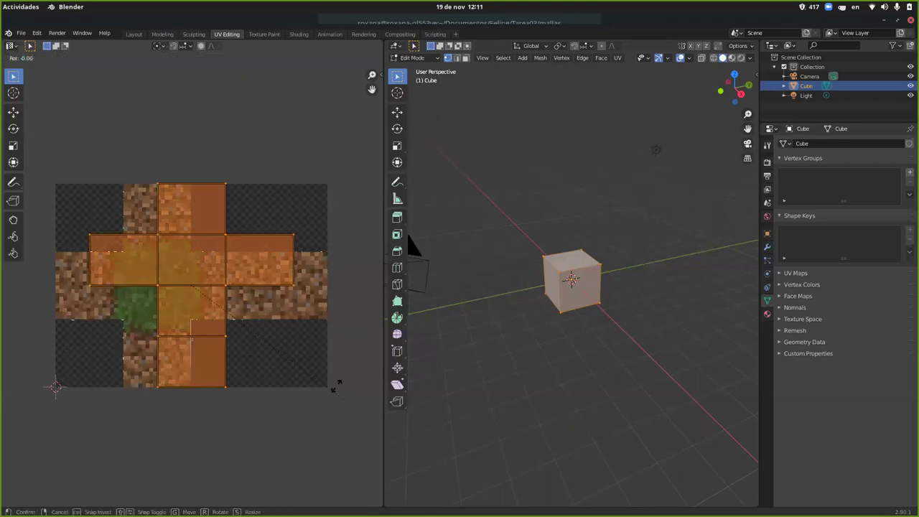
{"action": "left_click", "coordinate": [269, 186]}
Scale the UV layout along X until it covers the texture's cross shape, then deselect the cube's mesh
{"action": "key", "text": "s"}
{"action": "key", "text": "x"}
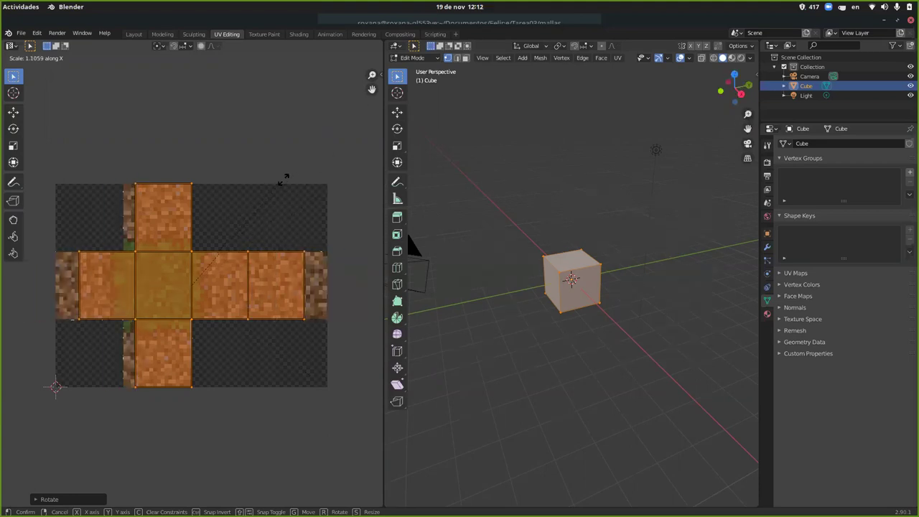
{"action": "left_click", "coordinate": [323, 183]}
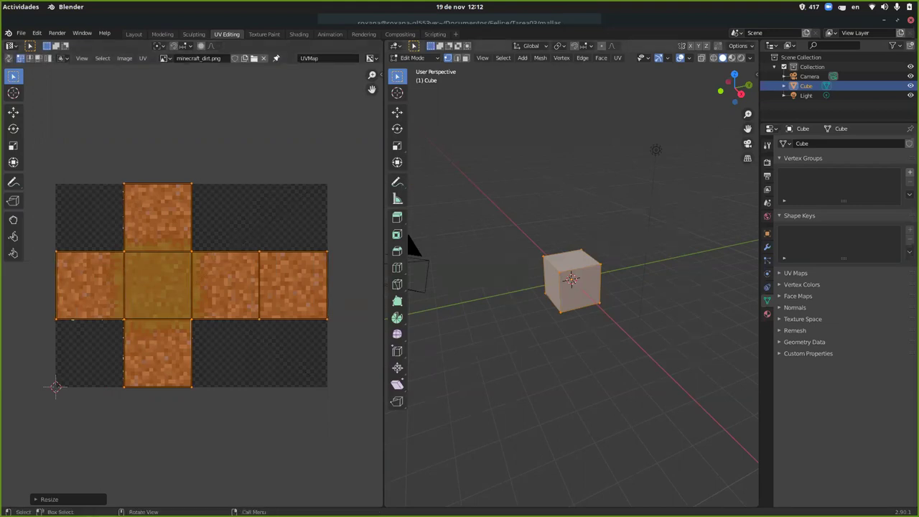
{"action": "key", "text": "alt+a"}
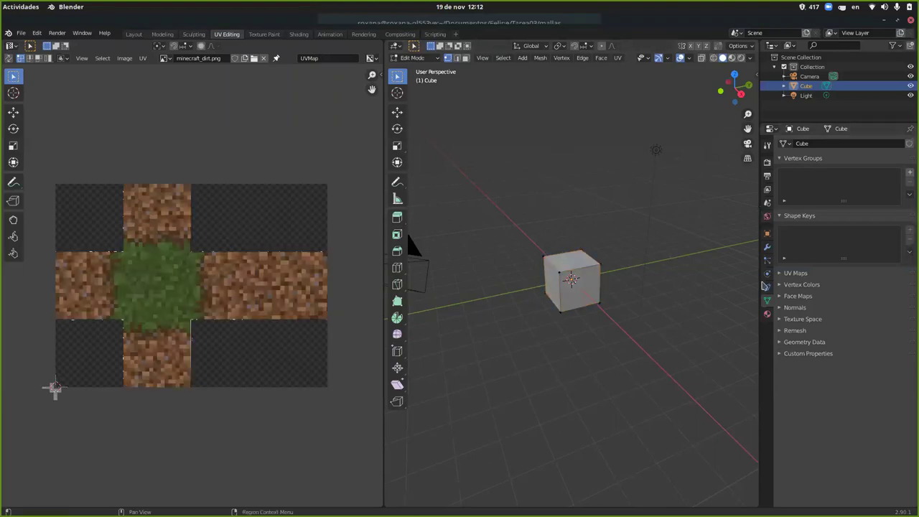
Set the cube material's Base Color to an Image Texture and the solid viewport's colour mode to Texture
{"action": "left_click", "coordinate": [768, 314]}
{"action": "left_click", "coordinate": [834, 293]}
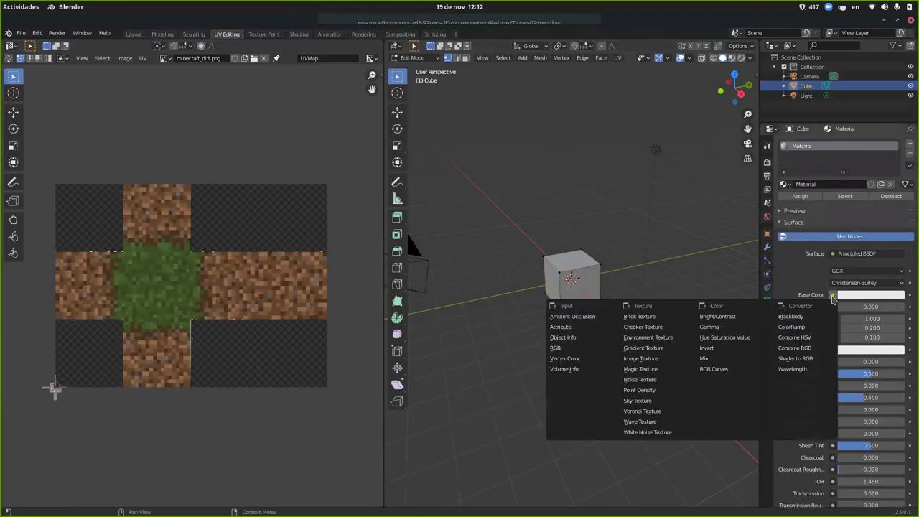
{"action": "left_click", "coordinate": [646, 359]}
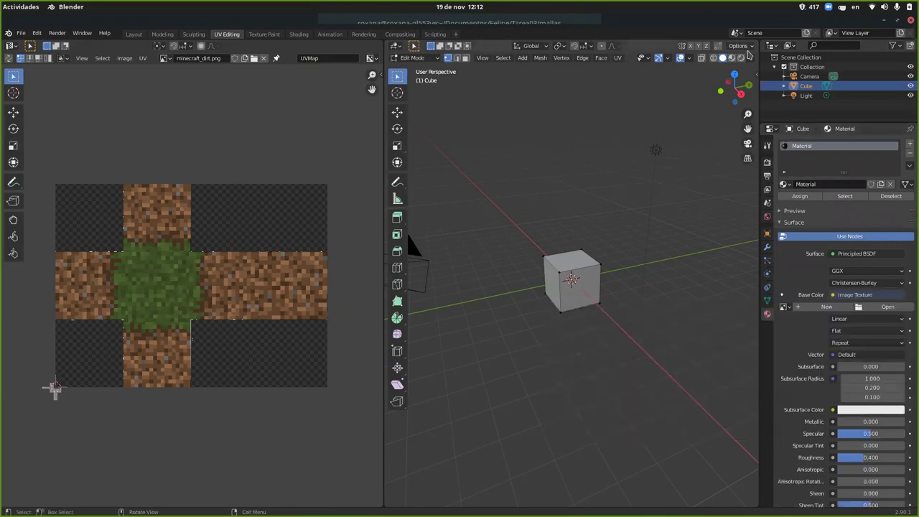
{"action": "left_click", "coordinate": [751, 58]}
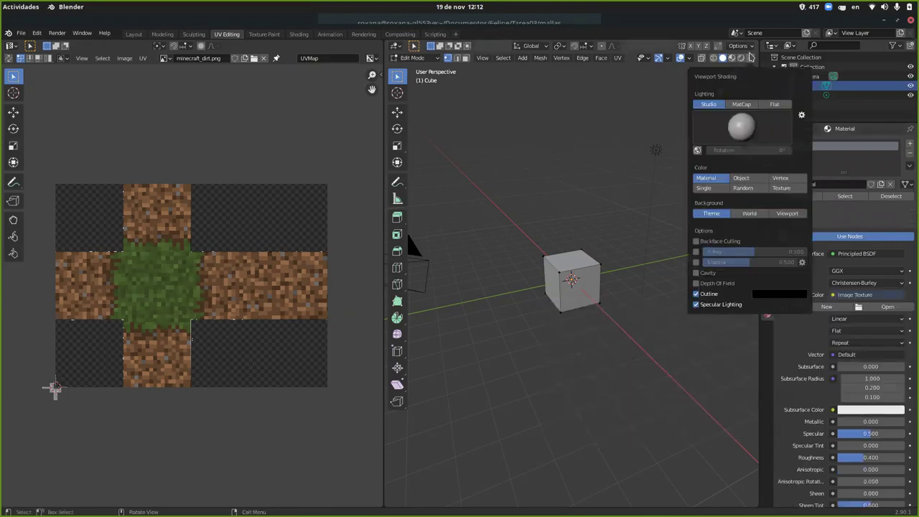
{"action": "left_click", "coordinate": [783, 192]}
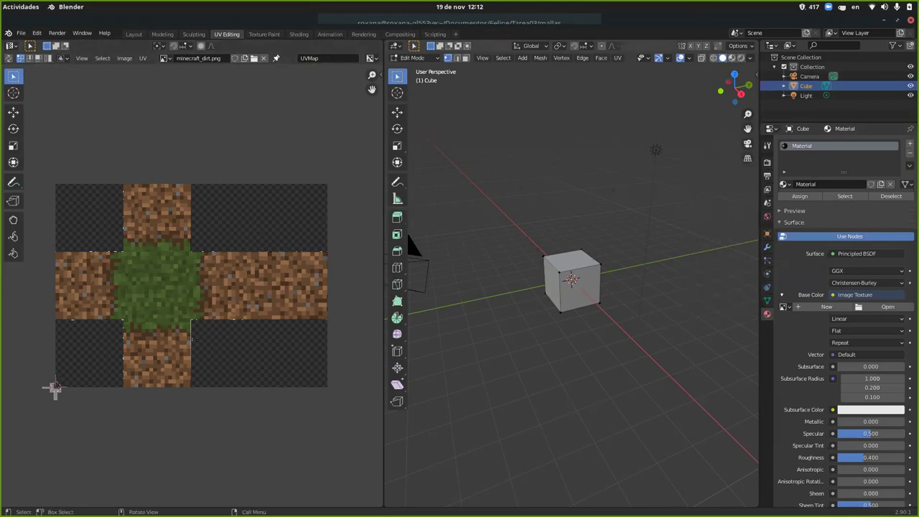
Turn on X-ray in the 3D viewport and select all of the cube's vertices
{"action": "left_click", "coordinate": [701, 57]}
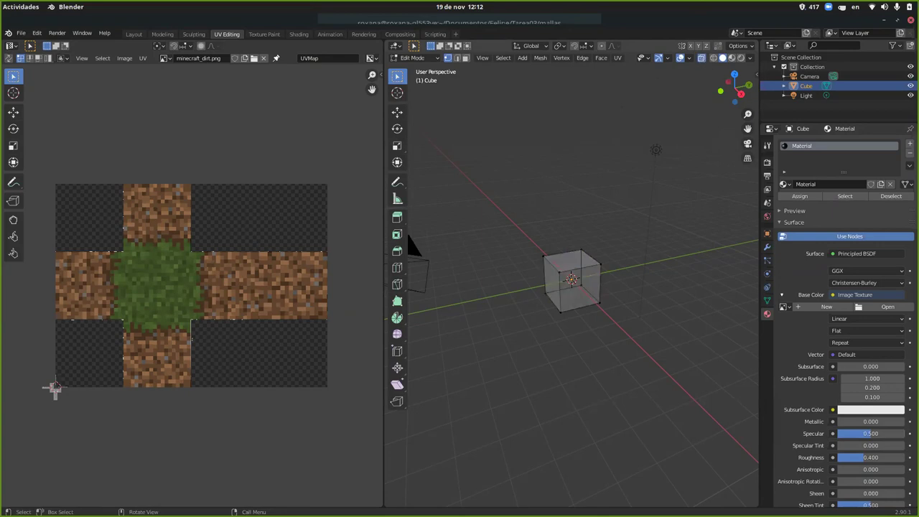
{"action": "left_click_drag", "start_coordinate": [506, 208], "coordinate": [643, 321]}
{"action": "key", "text": "s"}
{"action": "key", "text": "x"}
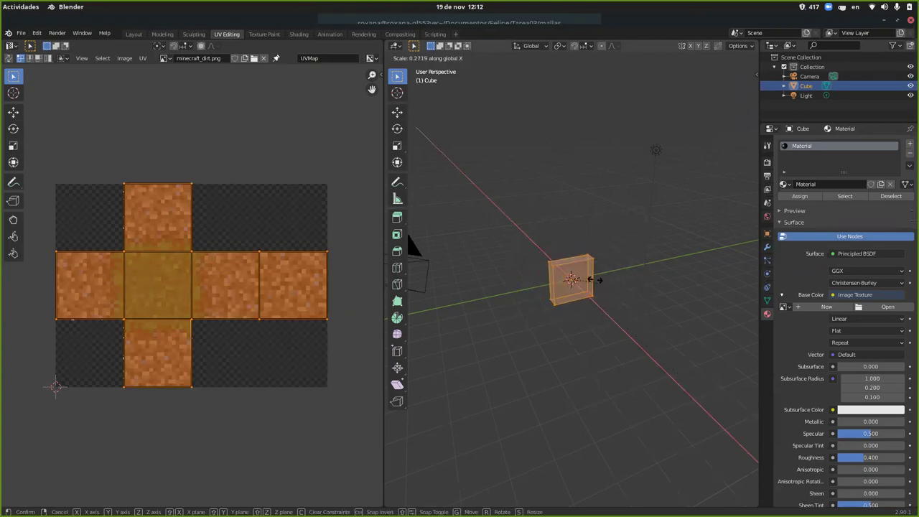
{"action": "key", "text": "Escape"}
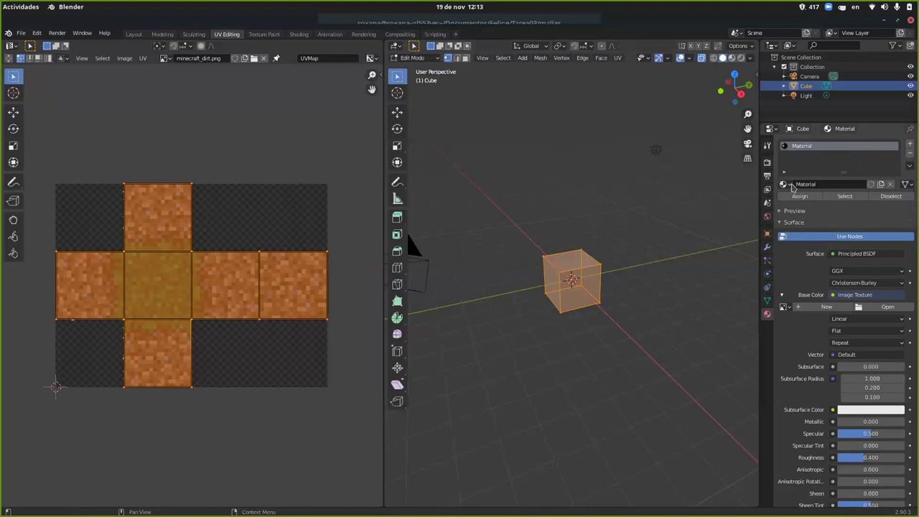
{"action": "left_click", "coordinate": [751, 59]}
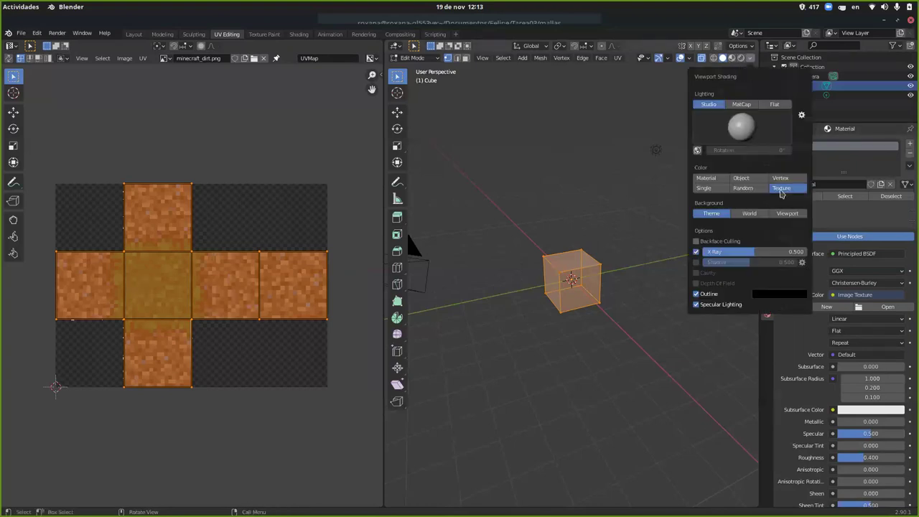
{"action": "left_click", "coordinate": [753, 60]}
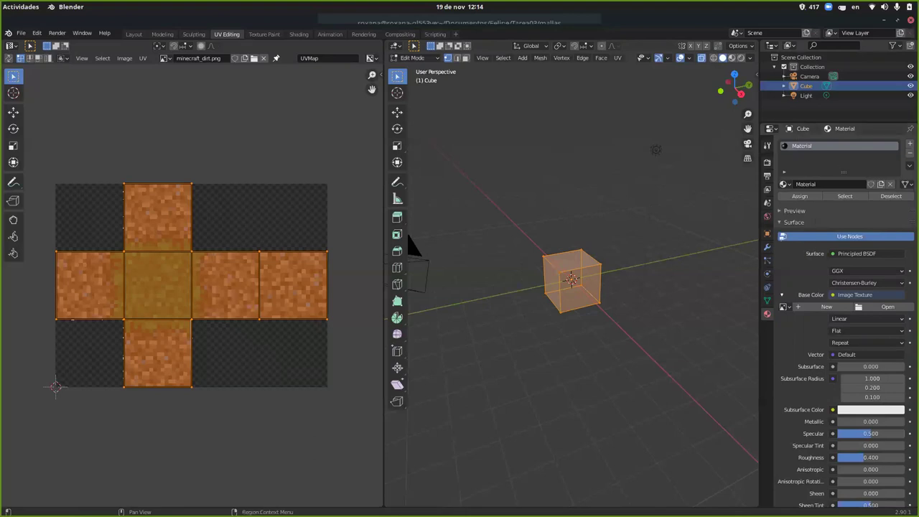
Load minecraft_dirt.png from the recent res folder as the Base Color image and turn off X-ray
{"action": "left_click", "coordinate": [885, 307]}
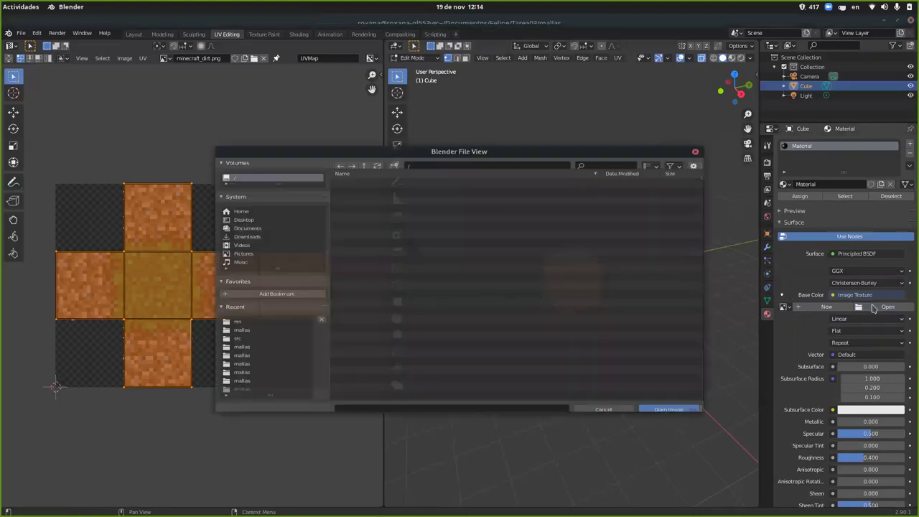
{"action": "left_click", "coordinate": [240, 337]}
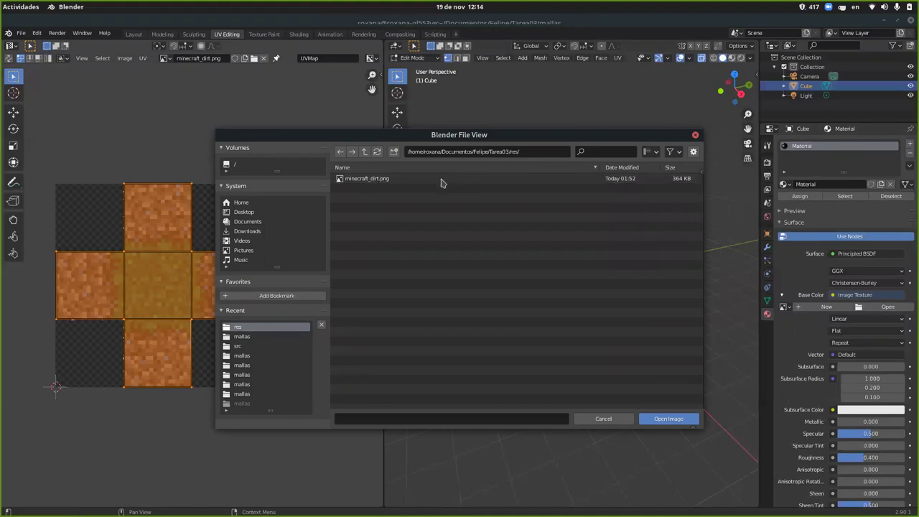
{"action": "double_click", "coordinate": [442, 180]}
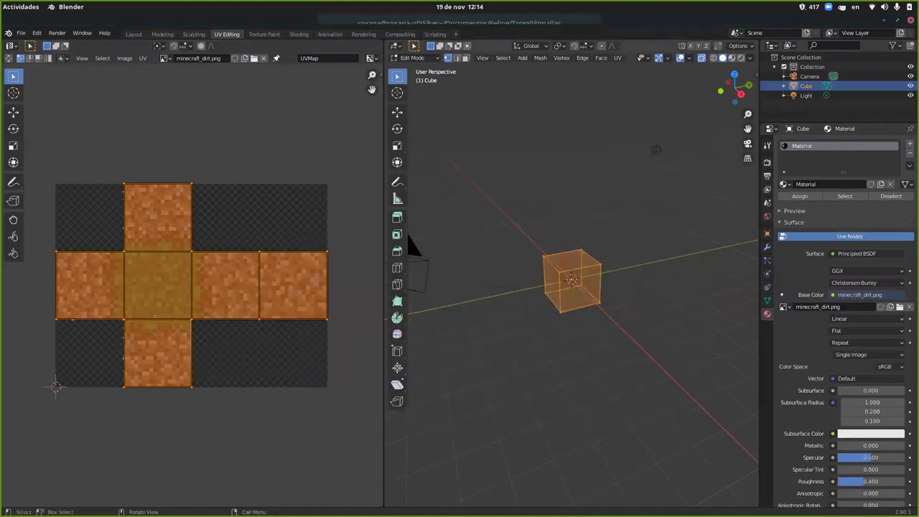
{"action": "left_click", "coordinate": [702, 58]}
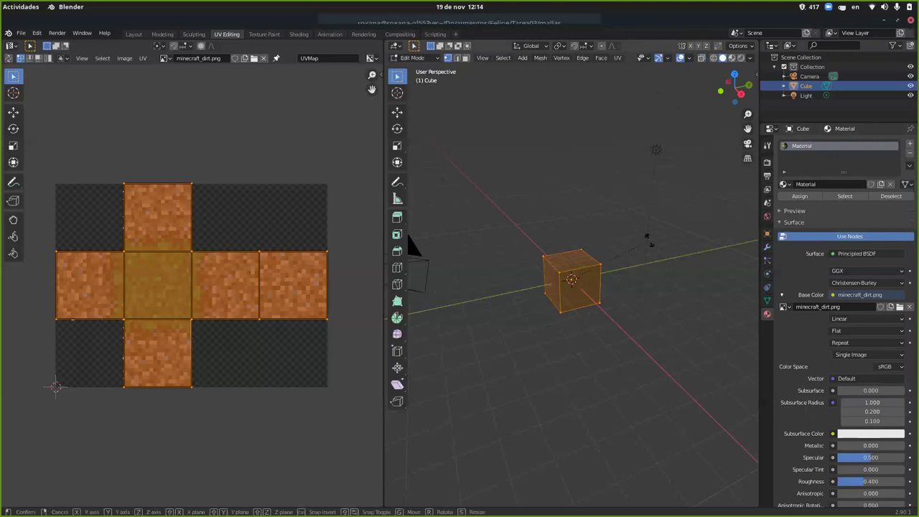
Rotate the cube's mesh -90° about the global Y axis and show the object's transform properties
{"action": "key", "text": "r"}
{"action": "key", "text": "y"}
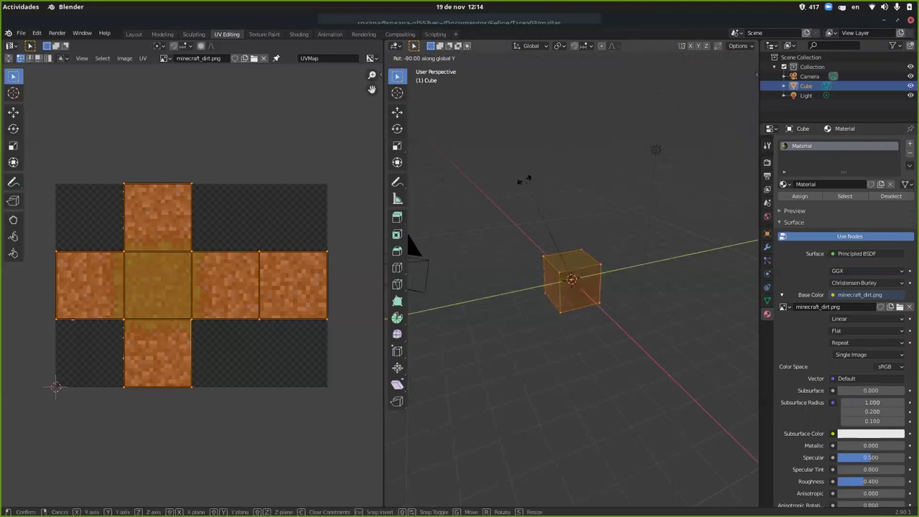
{"action": "left_click", "coordinate": [522, 176]}
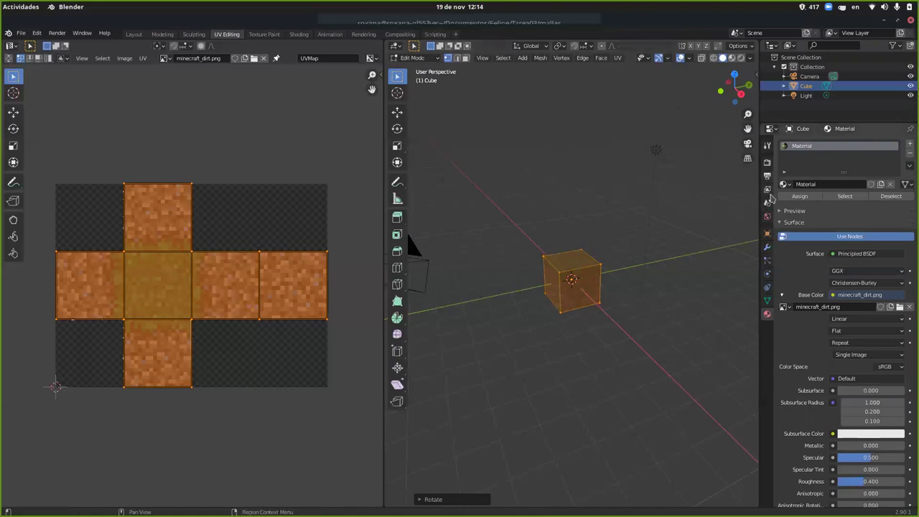
{"action": "left_click", "coordinate": [767, 217]}
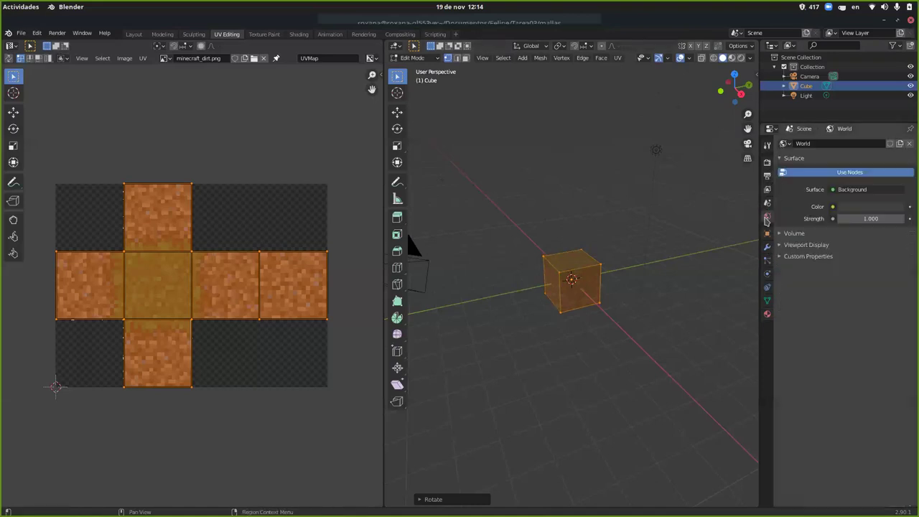
{"action": "left_click", "coordinate": [767, 234]}
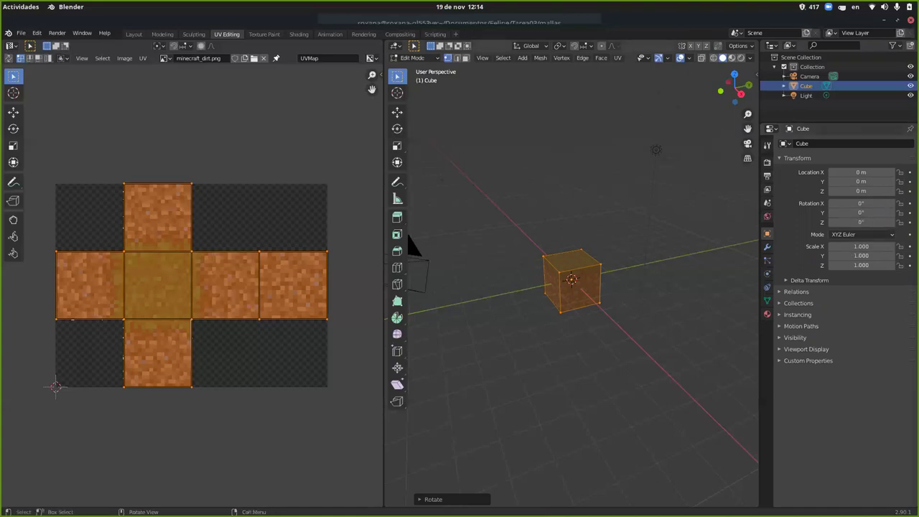
Export the cube as a Wavefront OBJ named cuito.obj in the recent mallas folder
{"action": "left_click", "coordinate": [21, 33]}
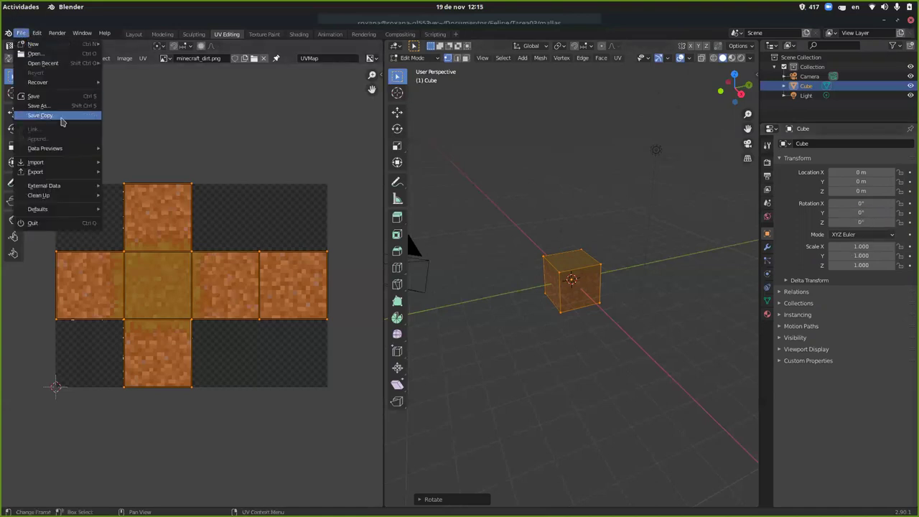
{"action": "mouse_move", "coordinate": [72, 179]}
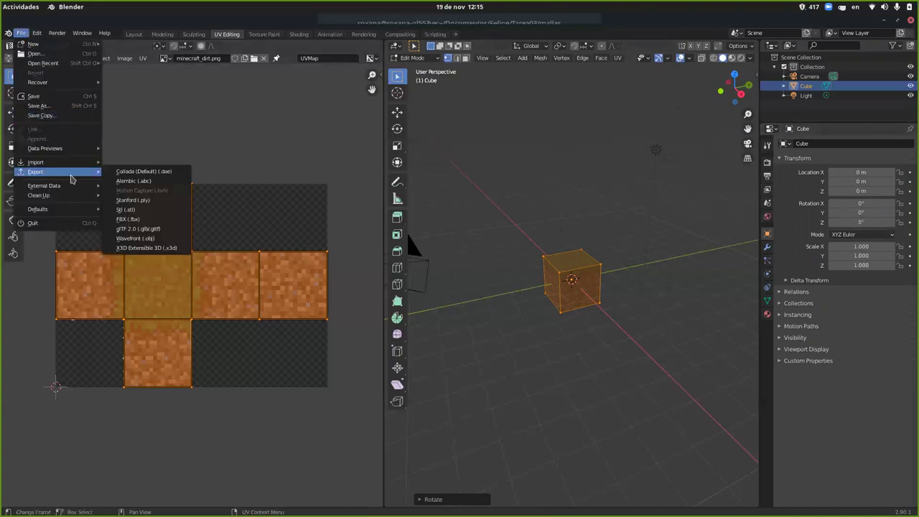
{"action": "left_click", "coordinate": [145, 243]}
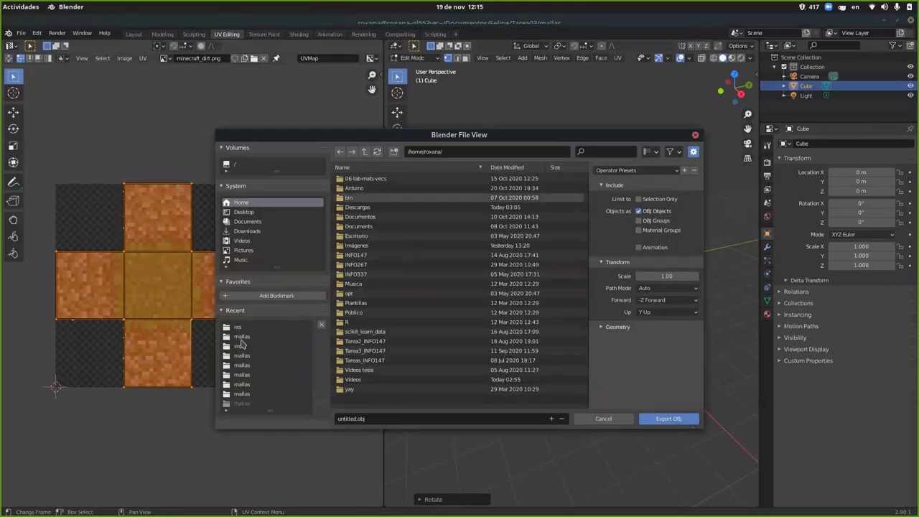
{"action": "left_click", "coordinate": [242, 337]}
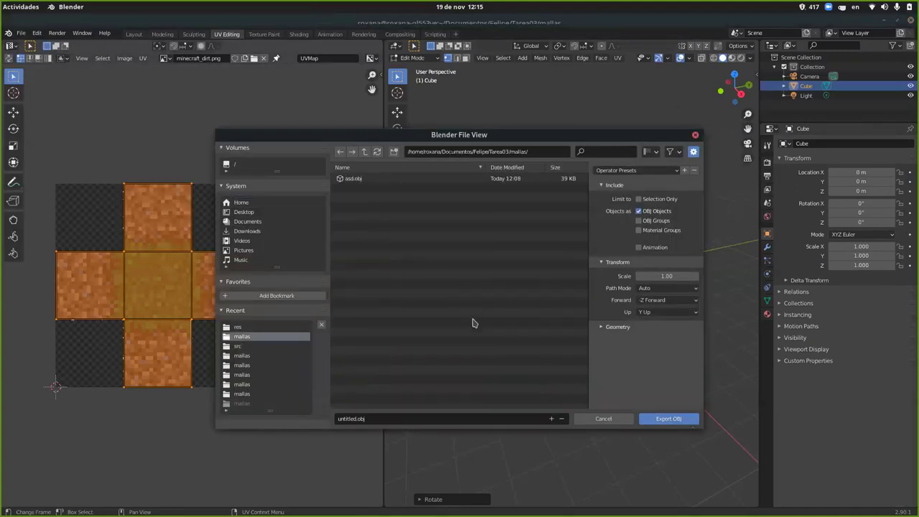
{"action": "left_click", "coordinate": [348, 420]}
{"action": "type", "text": "cub"}
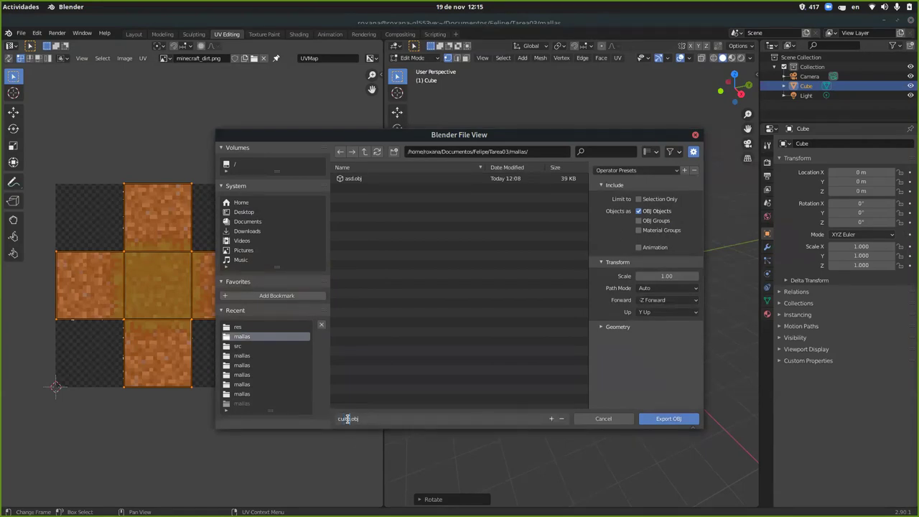
{"action": "key", "text": "Return"}
{"action": "left_click", "coordinate": [666, 418]}
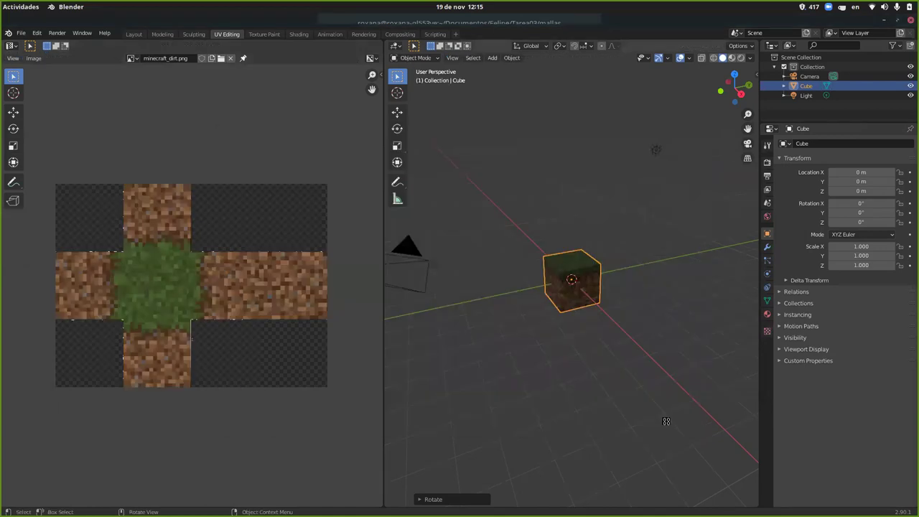
Close Blender without saving and list the files of the mallas folder in the terminal
{"action": "left_click", "coordinate": [910, 19]}
{"action": "left_click", "coordinate": [424, 285]}
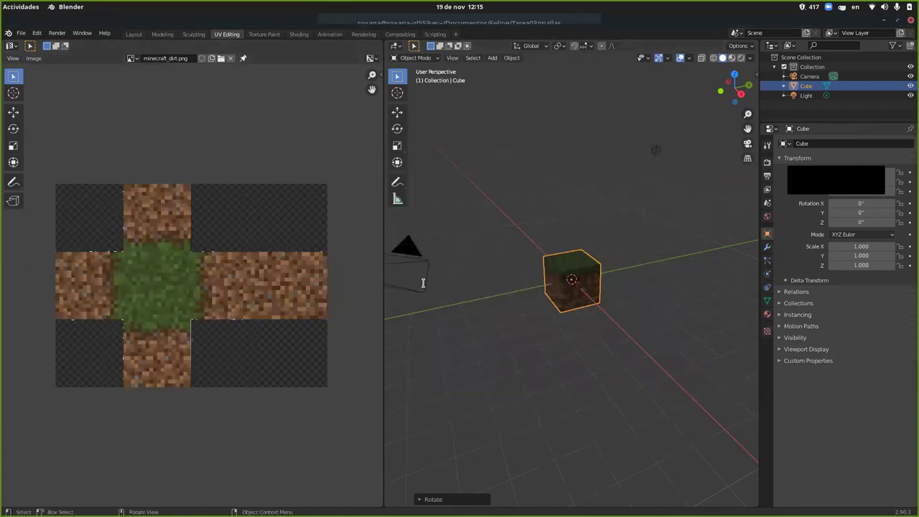
{"action": "type", "text": "ls"}
{"action": "key", "text": "Return"}
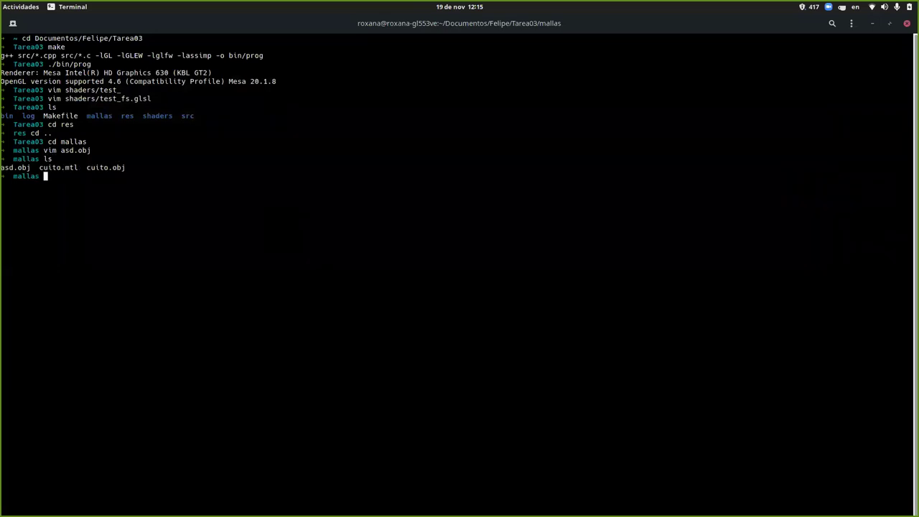
Go up to the Tarea03 folder and list its contents
{"action": "type", "text": "cd .."}
{"action": "key", "text": "Return"}
{"action": "type", "text": "ls"}
{"action": "key", "text": "Return"}
Open src/main.cpp in vim
{"action": "type", "text": "vim"}
{"action": "key", "text": "Tab"}
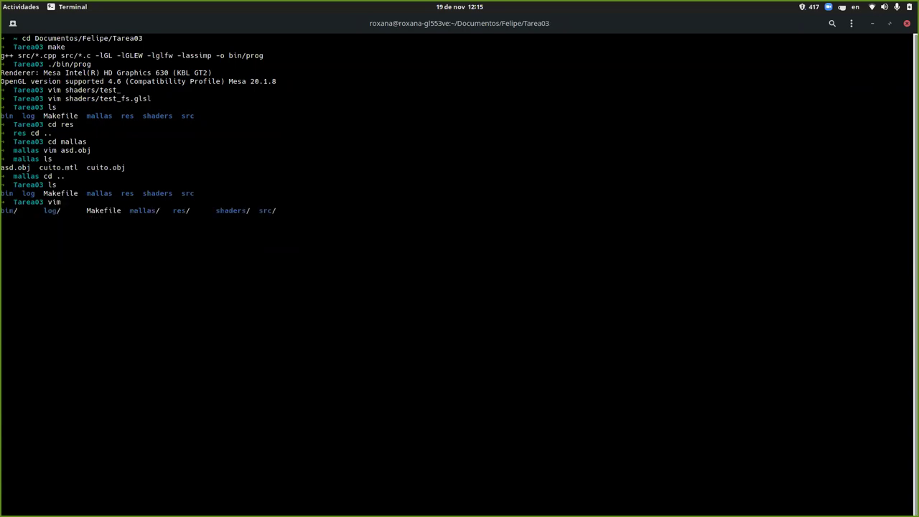
{"action": "key", "text": "Tab"}
{"action": "key", "text": "Tab"}
{"action": "key", "text": "Tab"}
{"action": "key", "text": "Tab"}
{"action": "key", "text": "Tab"}
{"action": "key", "text": "Tab"}
{"action": "key", "text": "Tab"}
{"action": "key", "text": "Return"}
{"action": "key", "text": "Tab"}
{"action": "key", "text": "Tab"}
{"action": "key", "text": "Tab"}
{"action": "key", "text": "Tab"}
{"action": "key", "text": "Tab"}
{"action": "key", "text": "shift+Tab"}
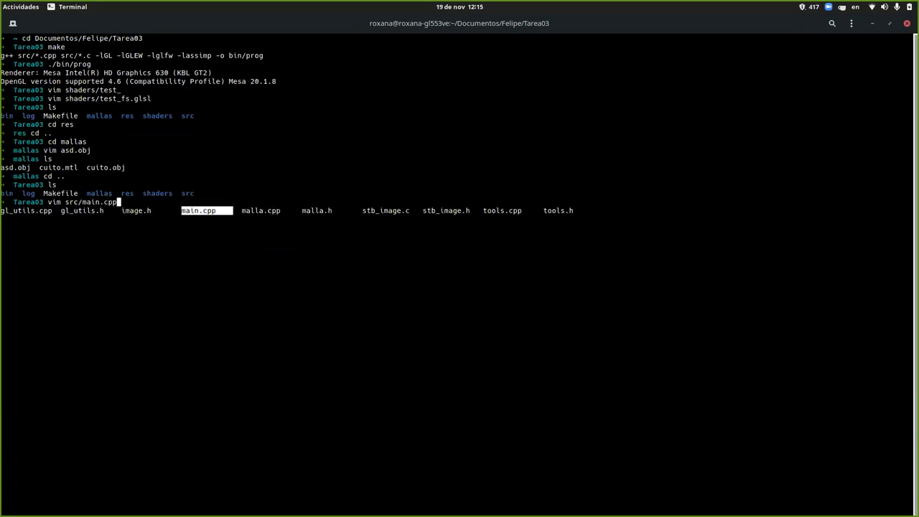
{"action": "key", "text": "Return"}
{"action": "key", "text": "Return"}
Add the line malla cuvo = new malla("mallas/cuito.obj", shader_programme); just above the render loop comment in main.cpp
{"action": "key", "text": "j"}
{"action": "key", "text": "j"}
{"action": "key", "text": "j"}
{"action": "key", "text": "j"}
{"action": "key", "text": "j"}
{"action": "key", "text": "j"}
{"action": "key", "text": "j"}
{"action": "key", "text": "j"}
{"action": "key", "text": "j"}
{"action": "key", "text": "j"}
{"action": "key", "text": "j"}
{"action": "key", "text": "j"}
{"action": "key", "text": "j"}
{"action": "key", "text": "j"}
{"action": "key", "text": "j"}
{"action": "key", "text": "j"}
{"action": "key", "text": "j"}
{"action": "key", "text": "j"}
{"action": "key", "text": "j"}
{"action": "key", "text": "j"}
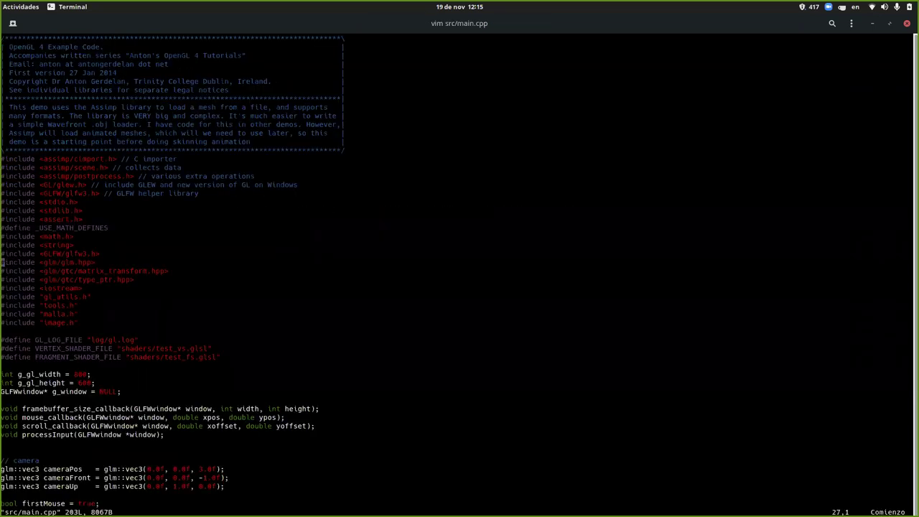
{"action": "key", "text": "j"}
{"action": "key", "text": "j"}
{"action": "key", "text": "j"}
{"action": "key", "text": "j"}
{"action": "key", "text": "j"}
{"action": "key", "text": "j"}
{"action": "key", "text": "j"}
{"action": "key", "text": "j"}
{"action": "key", "text": "j"}
{"action": "key", "text": "j"}
{"action": "key", "text": "j"}
{"action": "key", "text": "j"}
{"action": "key", "text": "j"}
{"action": "key", "text": "j"}
{"action": "key", "text": "j"}
{"action": "key", "text": "j"}
{"action": "key", "text": "j"}
{"action": "key", "text": "j"}
{"action": "key", "text": "j"}
{"action": "key", "text": "j"}
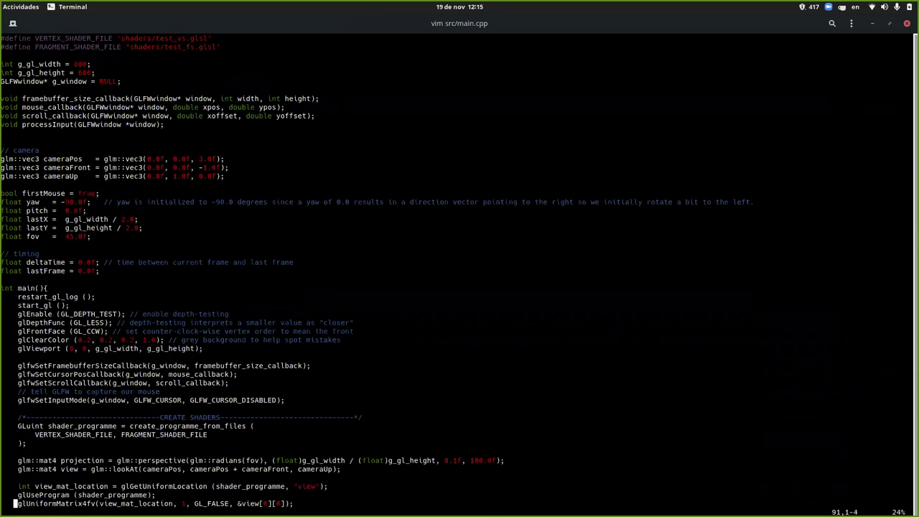
{"action": "key", "text": "k"}
{"action": "key", "text": "k"}
{"action": "key", "text": "j"}
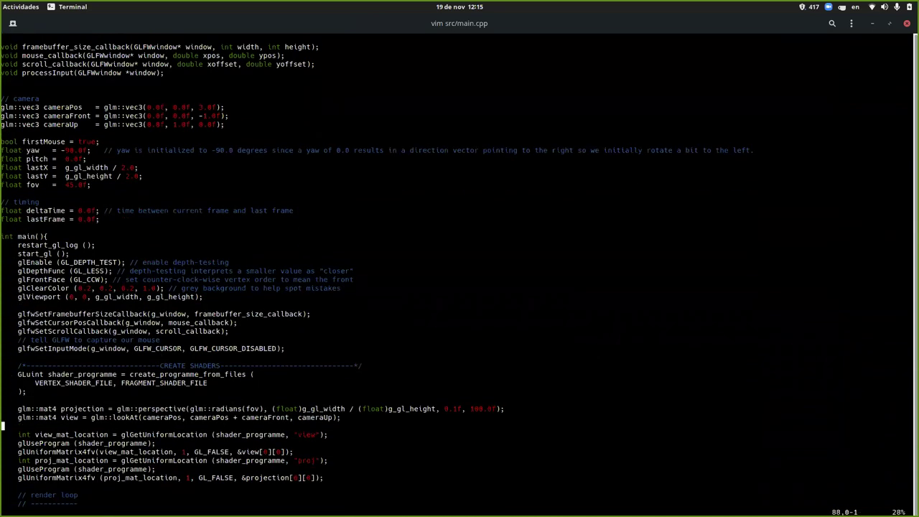
{"action": "key", "text": "j"}
{"action": "key", "text": "j"}
{"action": "key", "text": "j"}
{"action": "key", "text": "j"}
{"action": "key", "text": "j"}
{"action": "key", "text": "j"}
{"action": "key", "text": "j"}
{"action": "key", "text": "j"}
{"action": "key", "text": "j"}
{"action": "key", "text": "j"}
{"action": "key", "text": "j"}
{"action": "key", "text": "j"}
{"action": "key", "text": "j"}
{"action": "key", "text": "j"}
{"action": "key", "text": "j"}
{"action": "key", "text": "j"}
{"action": "key", "text": "k"}
{"action": "key", "text": "k"}
{"action": "key", "text": "k"}
{"action": "key", "text": "k"}
{"action": "key", "text": "k"}
{"action": "key", "text": "k"}
{"action": "key", "text": "k"}
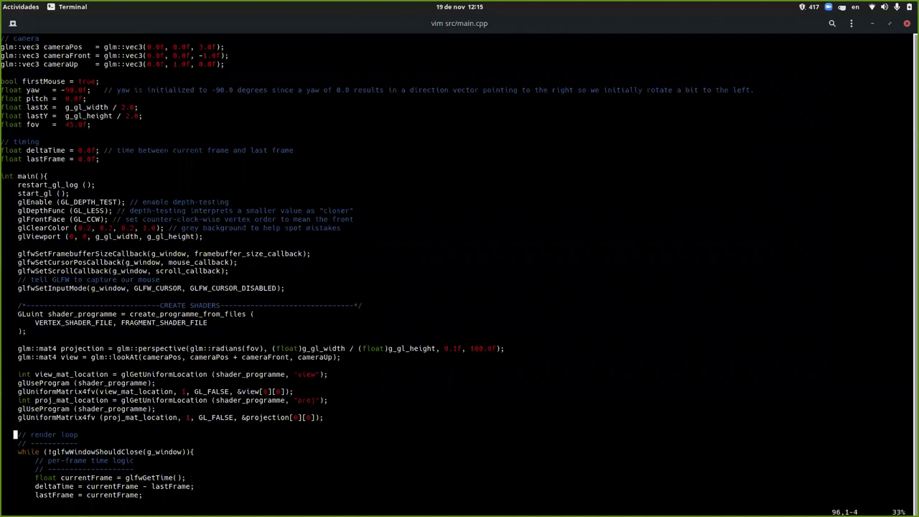
{"action": "key", "text": "o"}
{"action": "type", "text": "malla "}
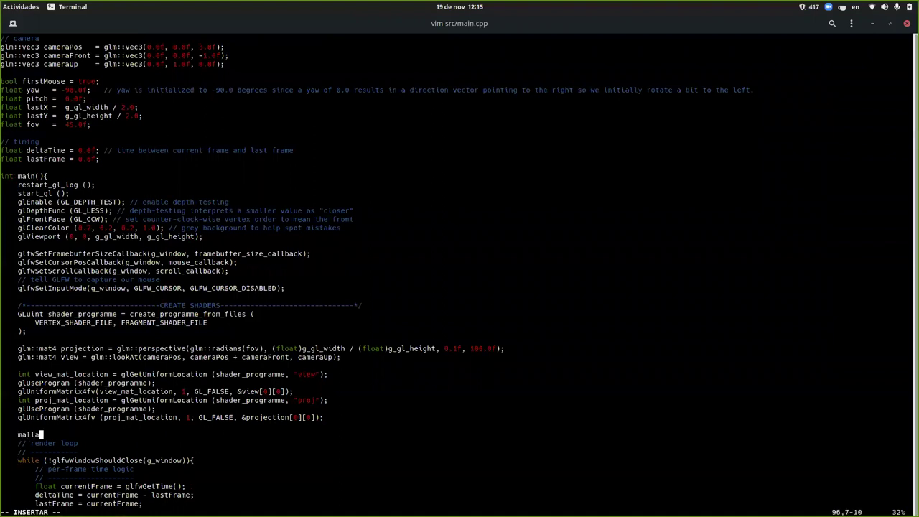
{"action": "type", "text": "cuvo = new malla("}
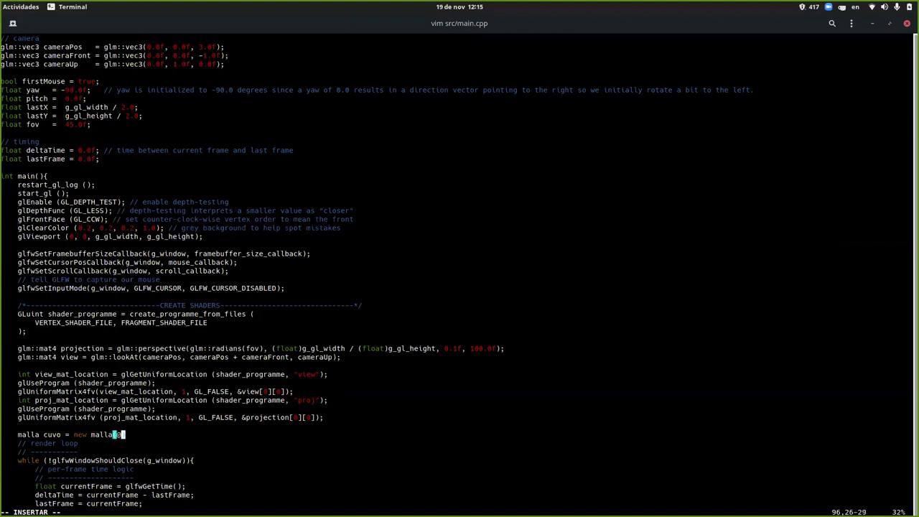
{"action": "type", "text": "\"malla."}
{"action": "type", "text": "/culto.obj\", shader_programm"}
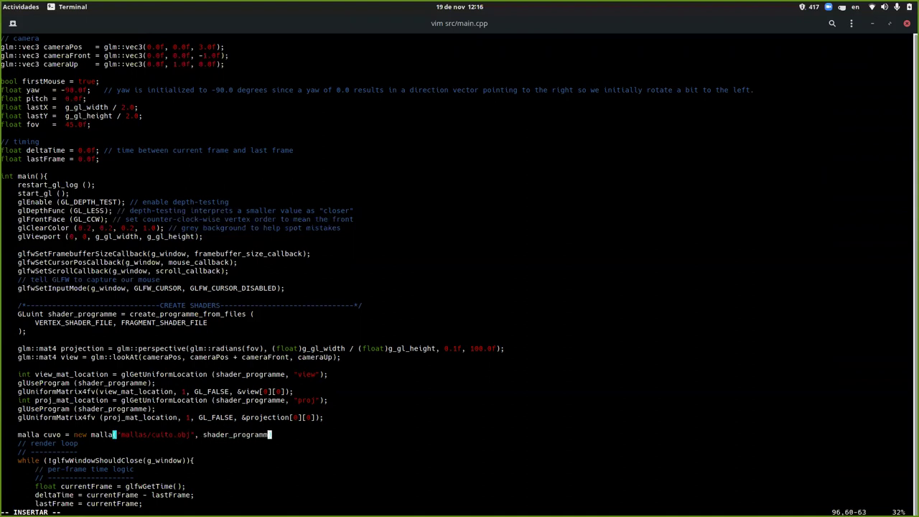
{"action": "type", "text": "e);"}
Add cuvo->draw(); after the view matrix uniform inside the render loop and save main.cpp
{"action": "key", "text": "Down"}
{"action": "key", "text": "Down"}
{"action": "key", "text": "Down"}
{"action": "key", "text": "Down"}
{"action": "key", "text": "Down"}
{"action": "key", "text": "Down"}
{"action": "key", "text": "Down"}
{"action": "key", "text": "Down"}
{"action": "key", "text": "Down"}
{"action": "key", "text": "Down"}
{"action": "key", "text": "Down"}
{"action": "key", "text": "Down"}
{"action": "key", "text": "Down"}
{"action": "key", "text": "Down"}
{"action": "key", "text": "Down"}
{"action": "key", "text": "Down"}
{"action": "key", "text": "Down"}
{"action": "key", "text": "Down"}
{"action": "key", "text": "Down"}
{"action": "key", "text": "Down"}
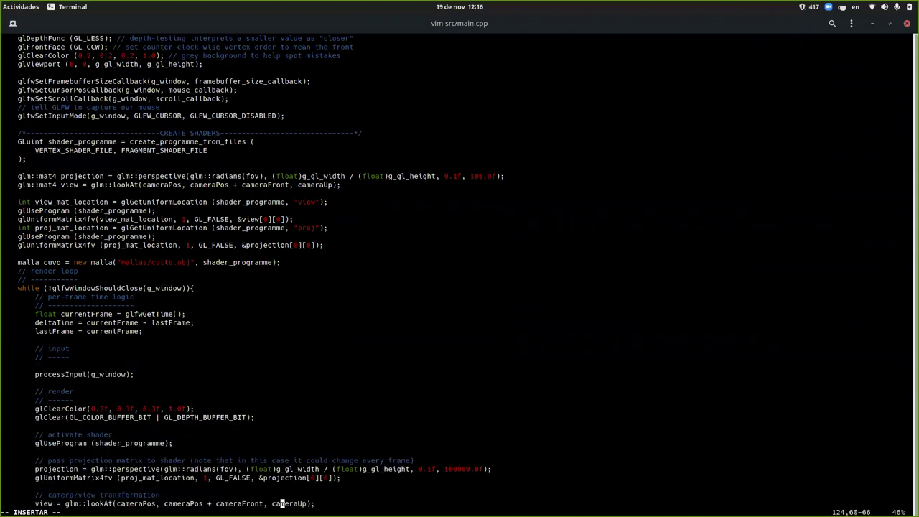
{"action": "key", "text": "Down"}
{"action": "key", "text": "Down"}
{"action": "key", "text": "Down"}
{"action": "key", "text": "Down"}
{"action": "key", "text": "Down"}
{"action": "key", "text": "Down"}
{"action": "key", "text": "Down"}
{"action": "key", "text": "Down"}
{"action": "key", "text": "Down"}
{"action": "key", "text": "Down"}
{"action": "key", "text": "Up"}
{"action": "key", "text": "Up"}
{"action": "key", "text": "Up"}
{"action": "key", "text": "Up"}
{"action": "key", "text": "Up"}
{"action": "key", "text": "Up"}
{"action": "key", "text": "Up"}
{"action": "key", "text": "Up"}
{"action": "key", "text": "Up"}
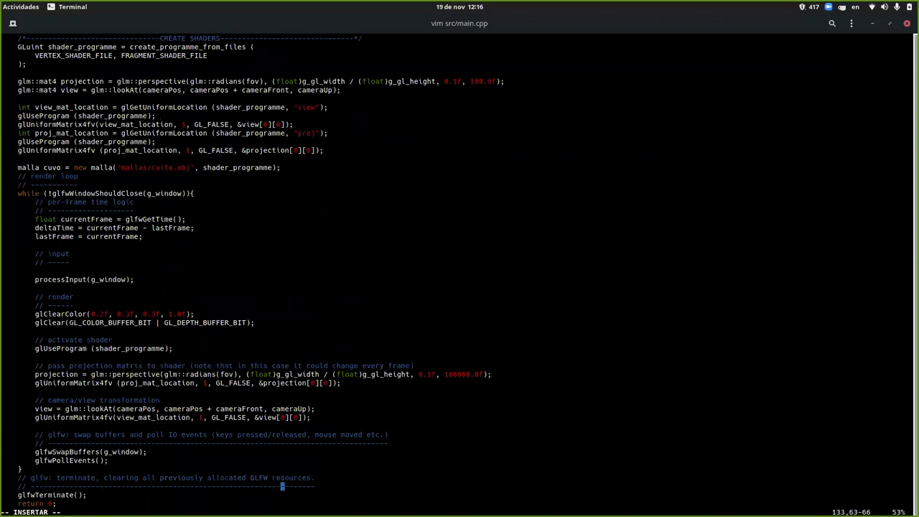
{"action": "key", "text": "Return"}
{"action": "key", "text": "Tab"}
{"action": "type", "text": "cuvo"}
{"action": "key", "text": "BackSpace"}
{"action": "key", "text": "BackSpace"}
{"action": "key", "text": "BackSpace"}
{"action": "type", "text": "vo"}
{"action": "key", "text": "BackSpace"}
{"action": "key", "text": "BackSpace"}
{"action": "type", "text": "uvo "}
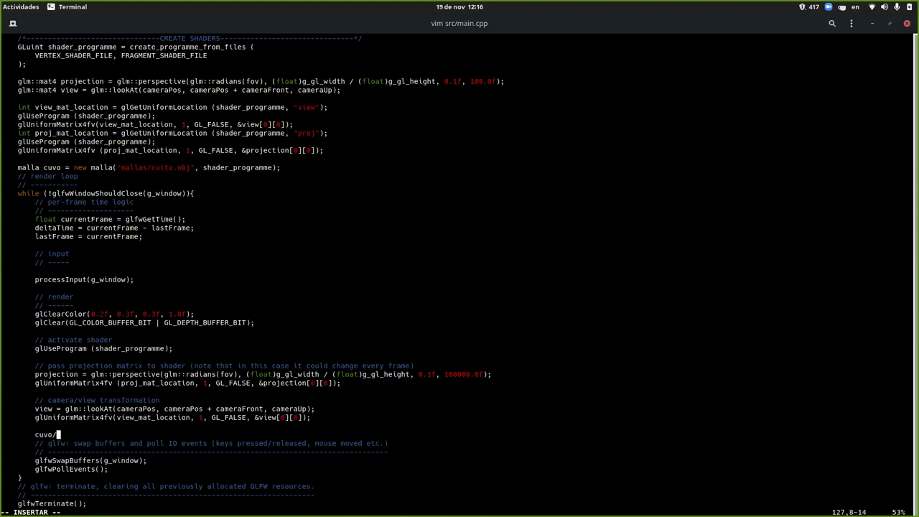
{"action": "type", "text": ">draw();"}
{"action": "key", "text": "Escape"}
{"action": "type", "text": ":w"}
{"action": "key", "text": "Return"}
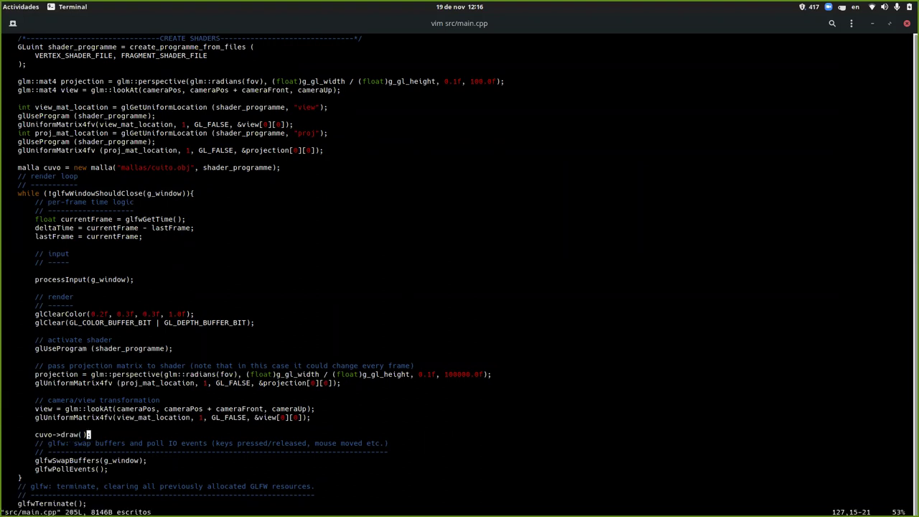
Suspend vim and compile the project with make
{"action": "key", "text": "ctrl+z"}
{"action": "type", "text": "make"}
{"action": "key", "text": "Return"}
{"action": "key", "text": "Up"}
{"action": "key", "text": "Down"}
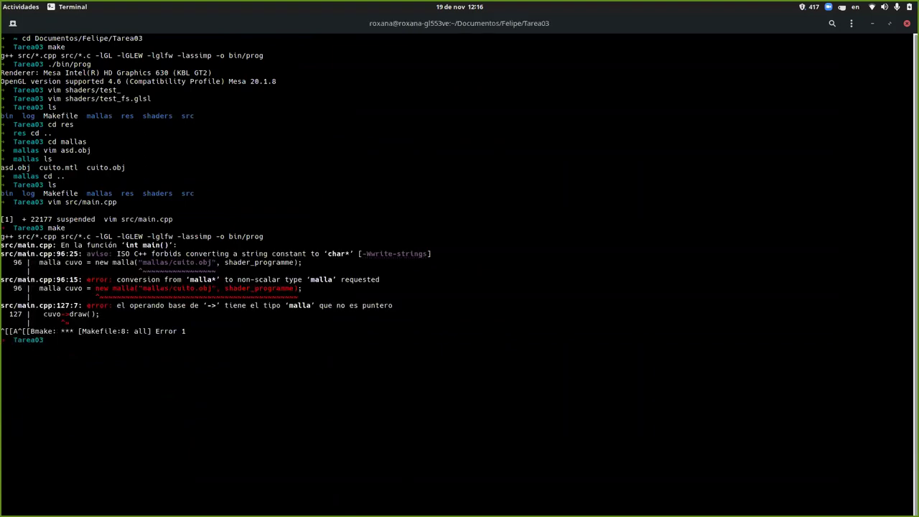
Resume vim, change the cuvo declaration above the render loop to the pointer type malla*, and save main.cpp
{"action": "key", "text": "Return"}
{"action": "type", "text": "fg"}
{"action": "key", "text": "Return"}
{"action": "key", "text": "Up"}
{"action": "key", "text": "Up"}
{"action": "key", "text": "Up"}
{"action": "key", "text": "Up"}
{"action": "key", "text": "Up"}
{"action": "key", "text": "Up"}
{"action": "key", "text": "Up"}
{"action": "key", "text": "Up"}
{"action": "key", "text": "Up"}
{"action": "key", "text": "Up"}
{"action": "key", "text": "Up"}
{"action": "key", "text": "Up"}
{"action": "key", "text": "Up"}
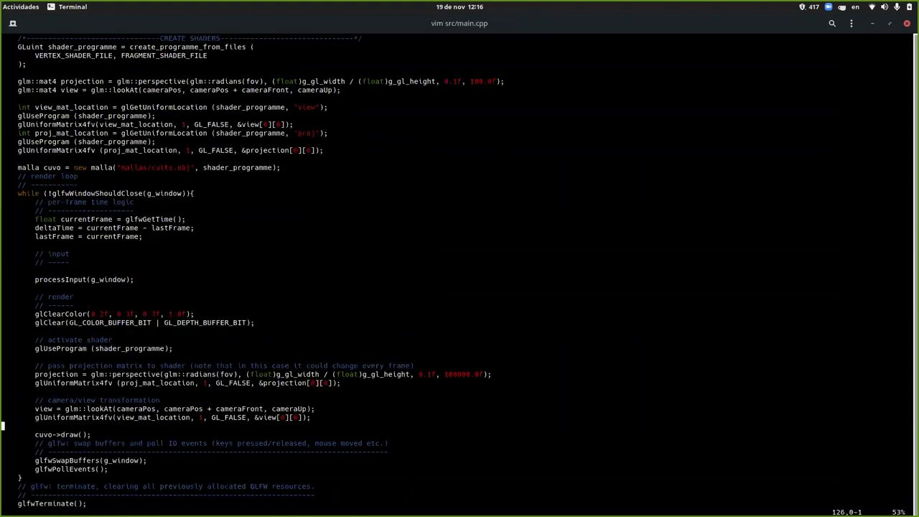
{"action": "key", "text": "Up"}
{"action": "key", "text": "Up"}
{"action": "key", "text": "Up"}
{"action": "key", "text": "Up"}
{"action": "key", "text": "Up"}
{"action": "key", "text": "Up"}
{"action": "key", "text": "Up"}
{"action": "key", "text": "Up"}
{"action": "key", "text": "Up"}
{"action": "key", "text": "Up"}
{"action": "key", "text": "Up"}
{"action": "key", "text": "Up"}
{"action": "key", "text": "Up"}
{"action": "key", "text": "Up"}
{"action": "key", "text": "Up"}
{"action": "key", "text": "Up"}
{"action": "key", "text": "Up"}
{"action": "key", "text": "Left"}
{"action": "key", "text": "Left"}
{"action": "key", "text": "Left"}
{"action": "key", "text": "Left"}
{"action": "key", "text": "Left"}
{"action": "key", "text": "Left"}
{"action": "key", "text": "Left"}
{"action": "key", "text": "Left"}
{"action": "key", "text": "Left"}
{"action": "key", "text": "Up"}
{"action": "key", "text": "a"}
{"action": "key", "text": "Right"}
{"action": "type", "text": "*"}
{"action": "key", "text": "Escape"}
{"action": "type", "text": ":w"}
{"action": "key", "text": "Return"}
Suspend vim and recompile the project with make after the pointer fix
{"action": "key", "text": "ctrl+z"}
{"action": "type", "text": "mak"}
{"action": "key", "text": "Return"}
{"action": "type", "text": "make"}
{"action": "key", "text": "Return"}
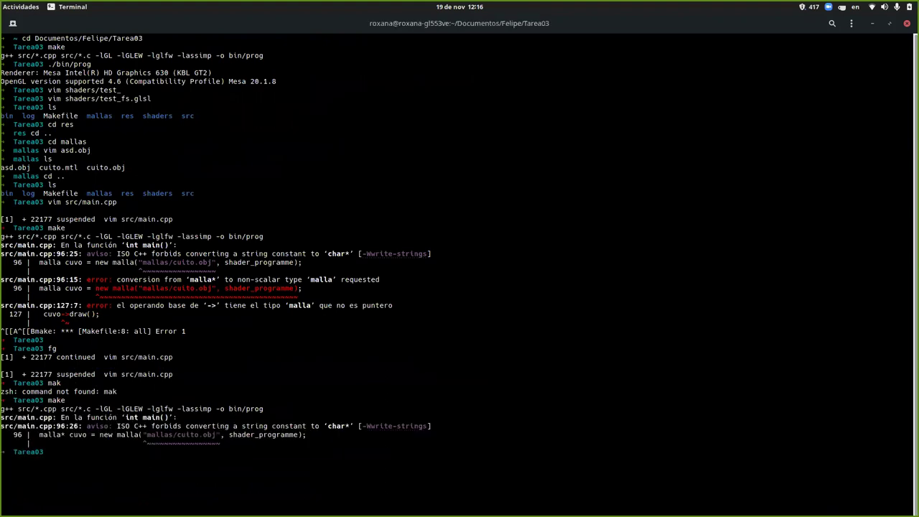
Run ./bin/prog to check how the mesh renders and close its window
{"action": "type", "text": "ls"}
{"action": "key", "text": "BackSpace"}
{"action": "key", "text": "BackSpace"}
{"action": "type", "text": "./bin/prog"}
{"action": "key", "text": "Return"}
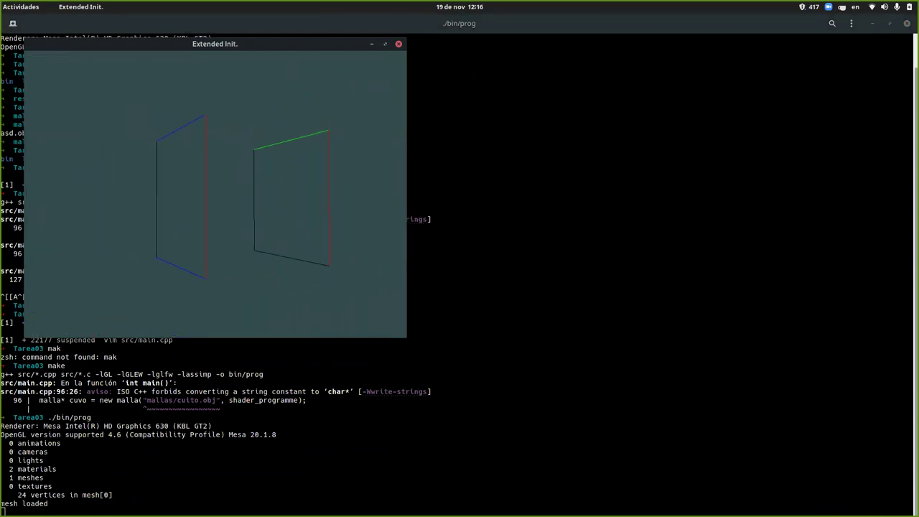
{"action": "key", "text": "Escape"}
Resume vim and open src/malla.cpp in a new tab
{"action": "type", "text": "fg"}
{"action": "key", "text": "Return"}
{"action": "type", "text": ":tabe"}
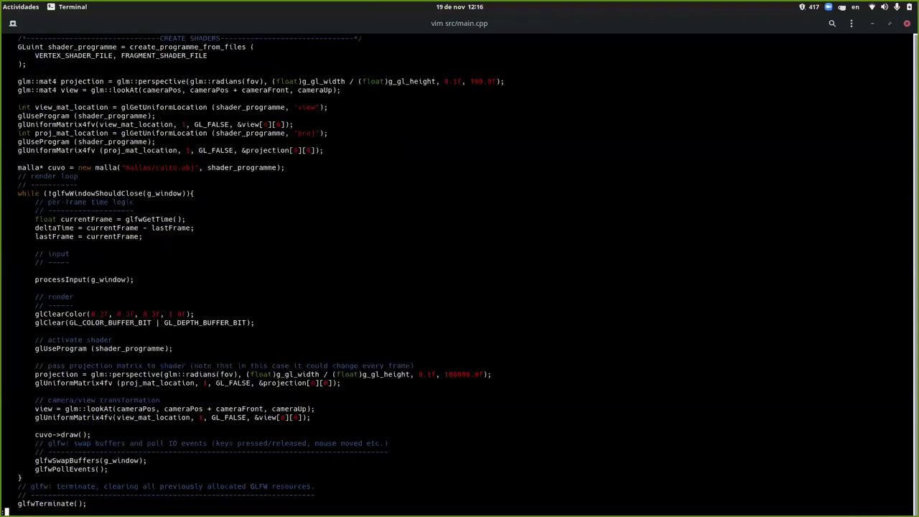
{"action": "type", "text": " bin/"}
{"action": "key", "text": "Tab"}
{"action": "key", "text": "Tab"}
{"action": "key", "text": "Tab"}
{"action": "key", "text": "Tab"}
{"action": "type", "text": "mall"}
{"action": "key", "text": "Tab"}
{"action": "key", "text": "Return"}
Replace GL_LINES with GL_TRIANGLES in the glDrawArrays call of malla::draw() and save malla.cpp
{"action": "key", "text": "j"}
{"action": "key", "text": "j"}
{"action": "key", "text": "j"}
{"action": "key", "text": "j"}
{"action": "key", "text": "j"}
{"action": "key", "text": "j"}
{"action": "key", "text": "j"}
{"action": "key", "text": "j"}
{"action": "key", "text": "j"}
{"action": "key", "text": "j"}
{"action": "key", "text": "j"}
{"action": "key", "text": "j"}
{"action": "key", "text": "j"}
{"action": "key", "text": "j"}
{"action": "key", "text": "j"}
{"action": "key", "text": "j"}
{"action": "key", "text": "j"}
{"action": "key", "text": "j"}
{"action": "key", "text": "j"}
{"action": "key", "text": "j"}
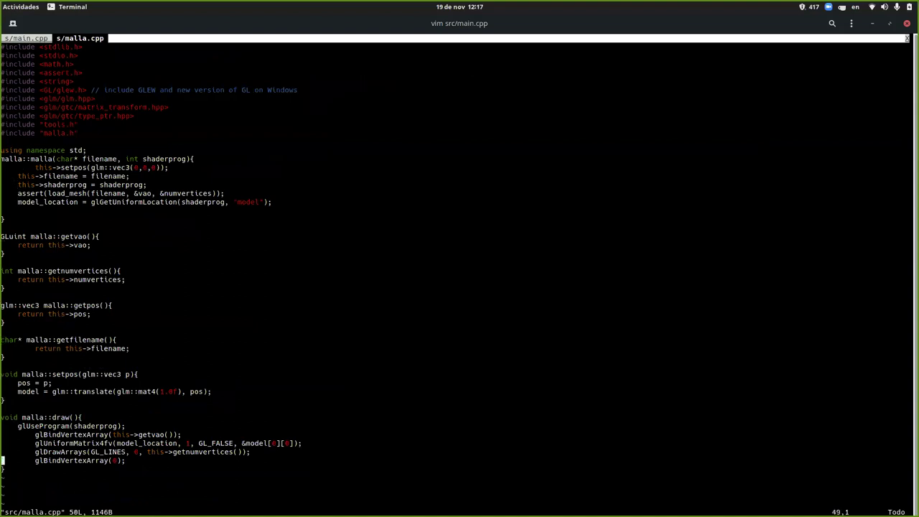
{"action": "key", "text": "l"}
{"action": "key", "text": "l"}
{"action": "key", "text": "l"}
{"action": "key", "text": "l"}
{"action": "key", "text": "l"}
{"action": "key", "text": "l"}
{"action": "key", "text": "l"}
{"action": "key", "text": "l"}
{"action": "key", "text": "l"}
{"action": "key", "text": "l"}
{"action": "key", "text": "l"}
{"action": "key", "text": "l"}
{"action": "key", "text": "l"}
{"action": "key", "text": "l"}
{"action": "key", "text": "l"}
{"action": "key", "text": "l"}
{"action": "key", "text": "l"}
{"action": "key", "text": "l"}
{"action": "key", "text": "l"}
{"action": "key", "text": "l"}
{"action": "key", "text": "i"}
{"action": "key", "text": "BackSpace"}
{"action": "key", "text": "BackSpace"}
{"action": "key", "text": "BackSpace"}
{"action": "key", "text": "BackSpace"}
{"action": "key", "text": "BackSpace"}
{"action": "type", "text": "TRIANG"}
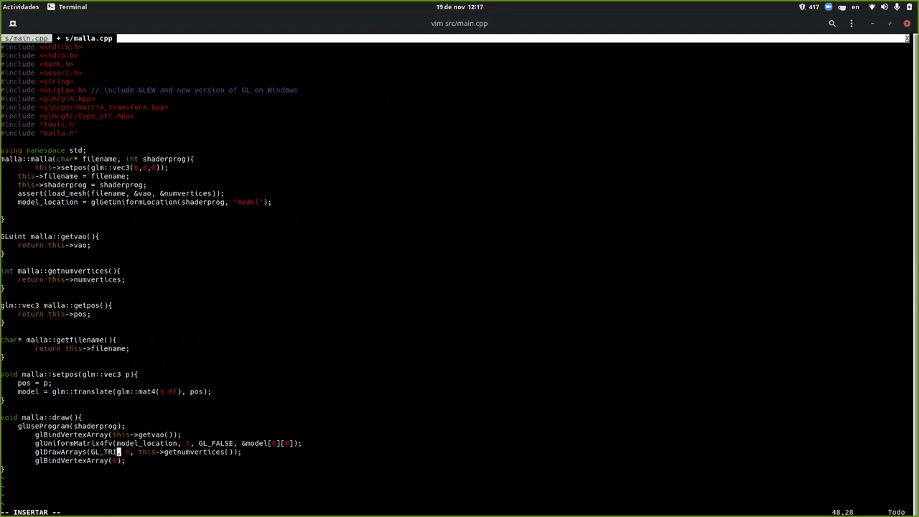
{"action": "type", "text": "LES"}
{"action": "key", "text": "Escape"}
{"action": "type", "text": ":w"}
{"action": "key", "text": "Return"}
Suspend vim and rebuild the project with make for the triangle drawing mode
{"action": "key", "text": "ctrl+z"}
{"action": "type", "text": "./bin/prog"}
{"action": "key", "text": "BackSpace"}
{"action": "key", "text": "BackSpace"}
{"action": "key", "text": "BackSpace"}
{"action": "key", "text": "BackSpace"}
{"action": "key", "text": "BackSpace"}
{"action": "key", "text": "BackSpace"}
{"action": "key", "text": "BackSpace"}
{"action": "key", "text": "BackSpace"}
{"action": "key", "text": "BackSpace"}
{"action": "key", "text": "BackSpace"}
{"action": "type", "text": "make"}
{"action": "key", "text": "Return"}
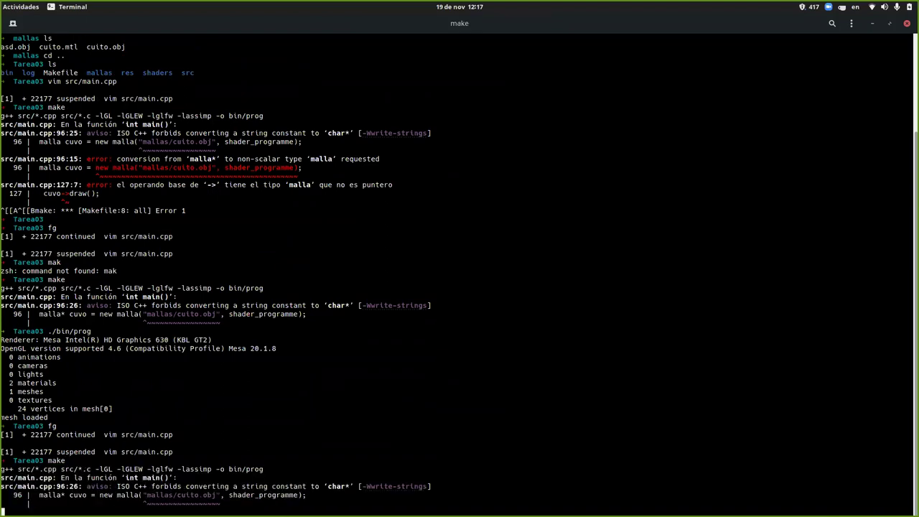
Run ./bin/prog to view the mesh drawn with triangles, and close the program
{"action": "type", "text": "./bin/prog"}
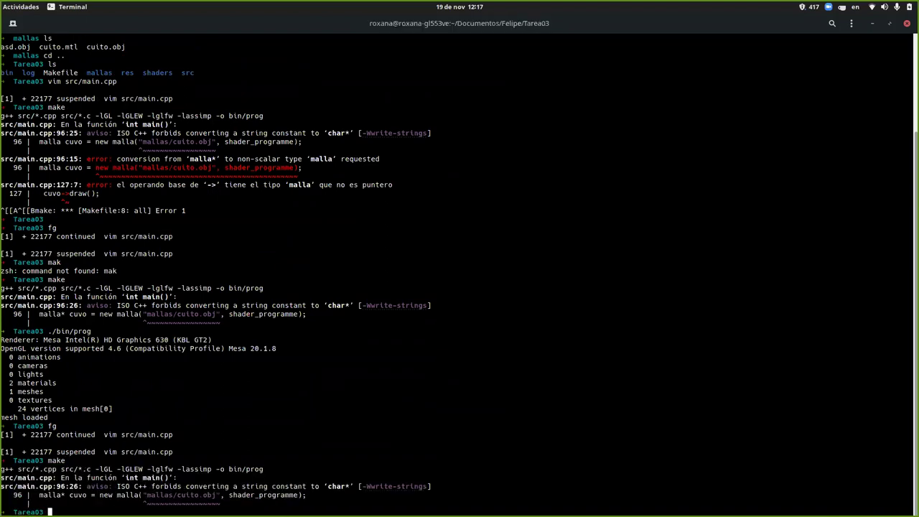
{"action": "key", "text": "Return"}
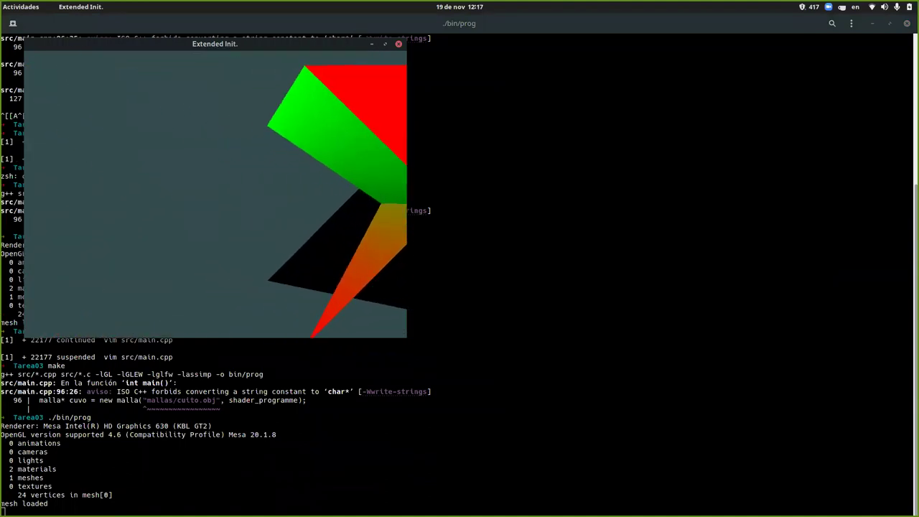
{"action": "key", "text": "Escape"}
Launch Blender and dismiss its splash screen
{"action": "key", "text": "alt+Tab"}
{"action": "key", "text": "alt+Tab"}
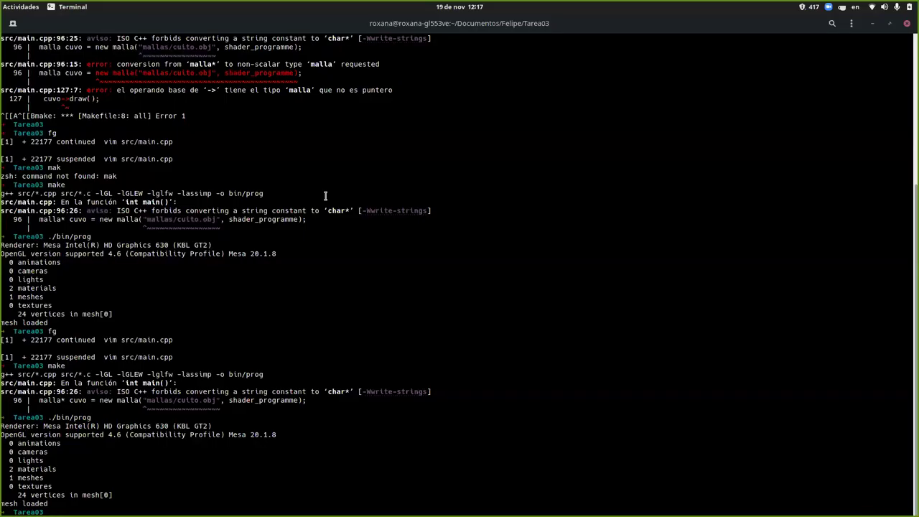
{"action": "key", "text": "super"}
{"action": "key", "text": "super"}
{"action": "key", "text": "super"}
{"action": "type", "text": "blen"}
{"action": "key", "text": "Return"}
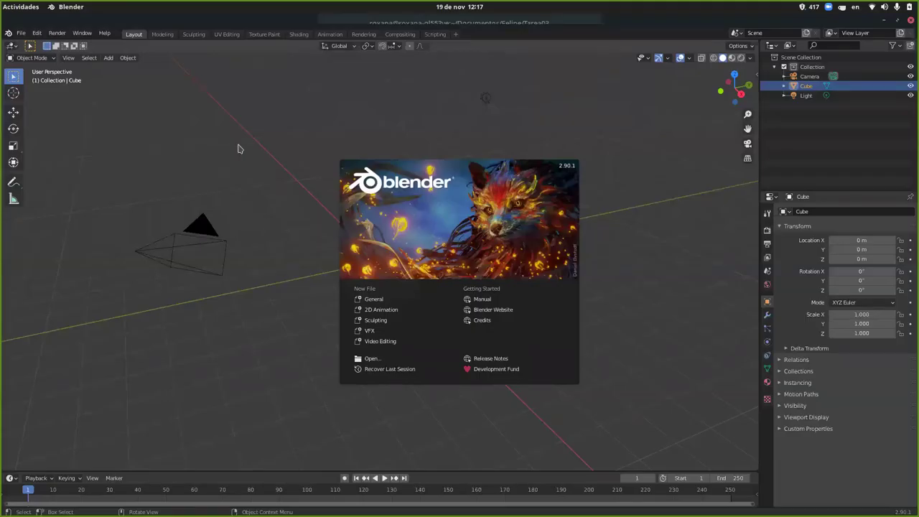
{"action": "left_click", "coordinate": [239, 148]}
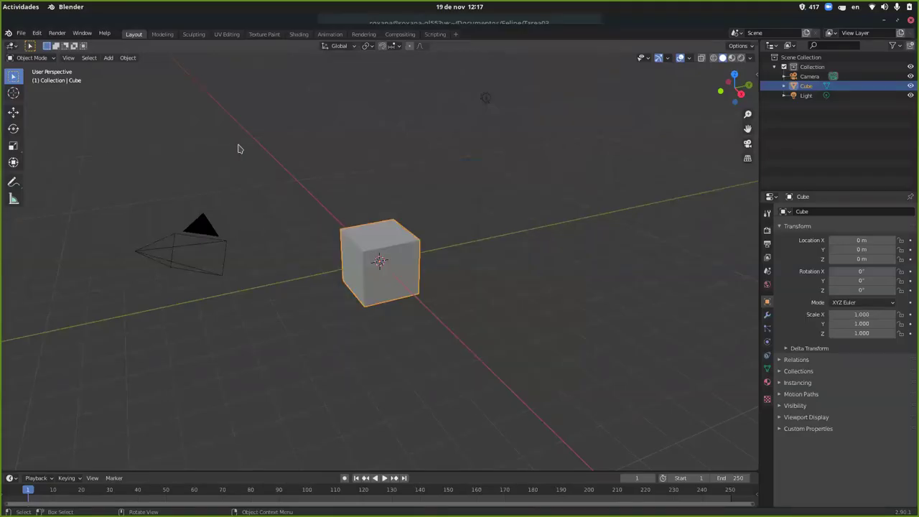
Delete the default cube, camera and light from the scene
{"action": "key", "text": "Delete"}
{"action": "left_click_drag", "start_coordinate": [149, 58], "coordinate": [567, 317]}
{"action": "key", "text": "Delete"}
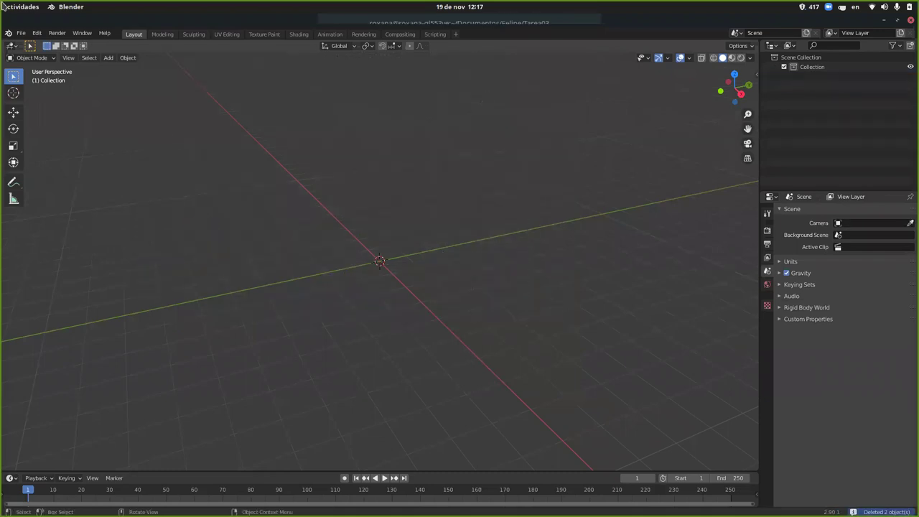
Import the cube's Wavefront OBJ file from the project's mallas folder
{"action": "left_click", "coordinate": [22, 34]}
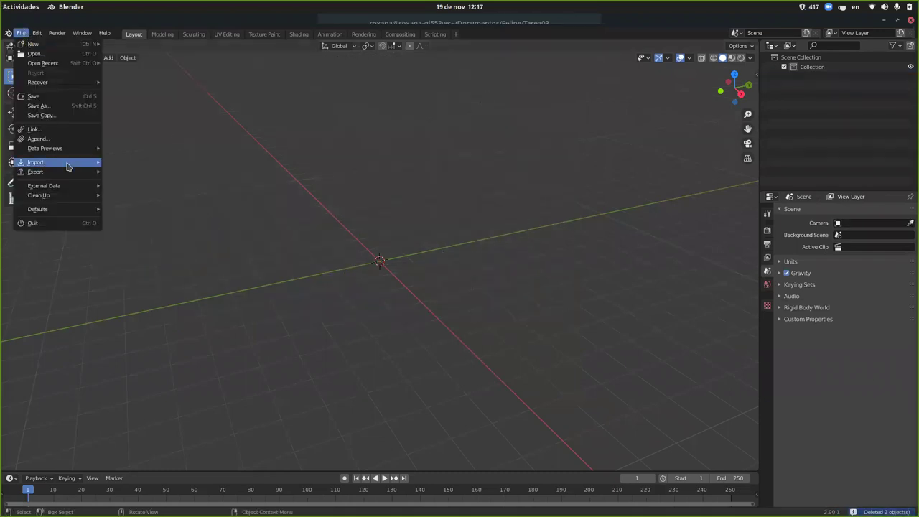
{"action": "mouse_move", "coordinate": [67, 167]}
{"action": "left_click", "coordinate": [149, 240]}
{"action": "left_click", "coordinate": [245, 347]}
{"action": "left_click", "coordinate": [238, 337]}
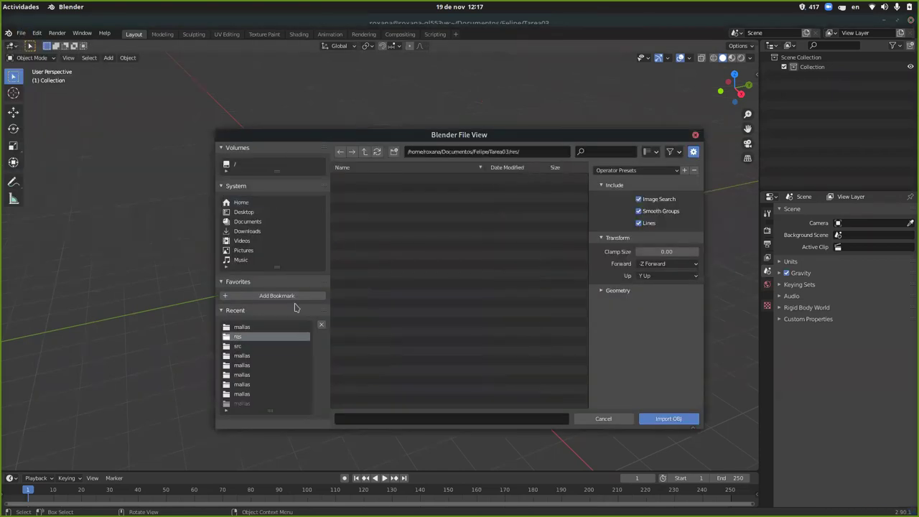
{"action": "left_click", "coordinate": [247, 329]}
{"action": "double_click", "coordinate": [360, 202]}
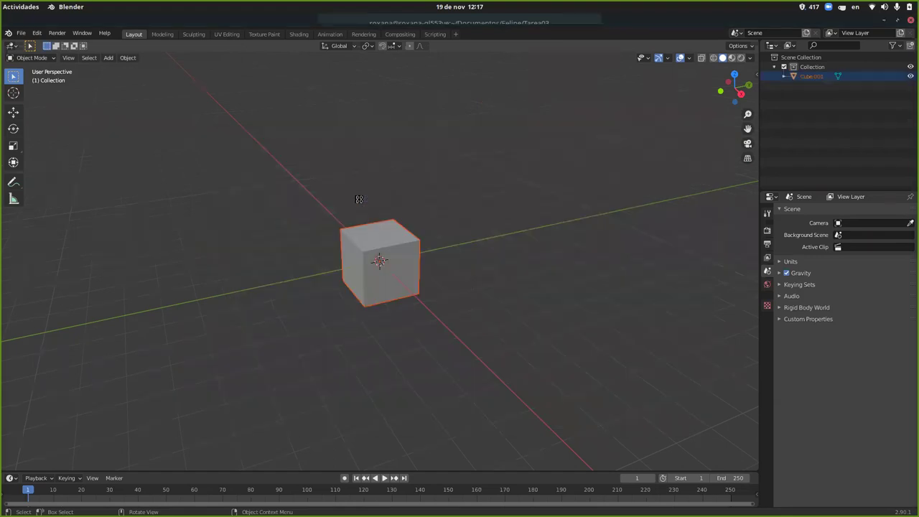
Export the cube as Wavefront OBJ with triangulated faces, overwriting cuito.obj in the project's mallas folder
{"action": "left_click", "coordinate": [22, 36]}
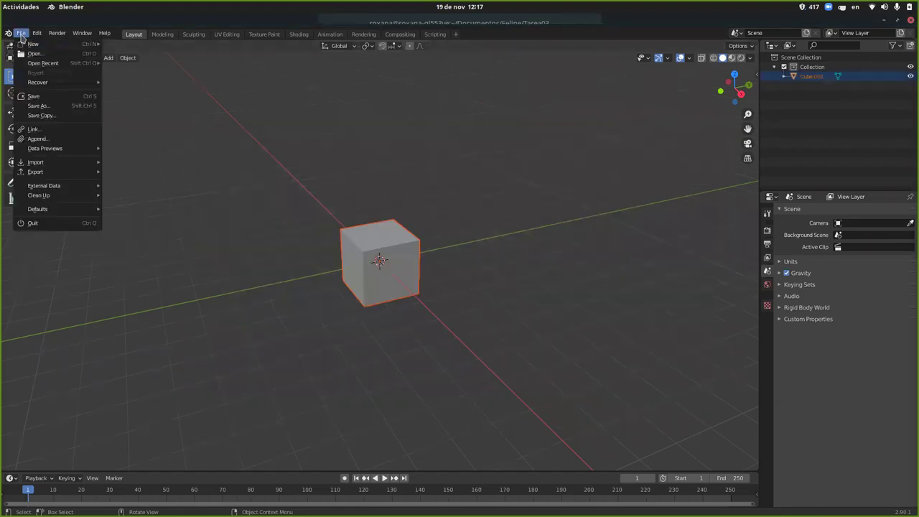
{"action": "mouse_move", "coordinate": [71, 173]}
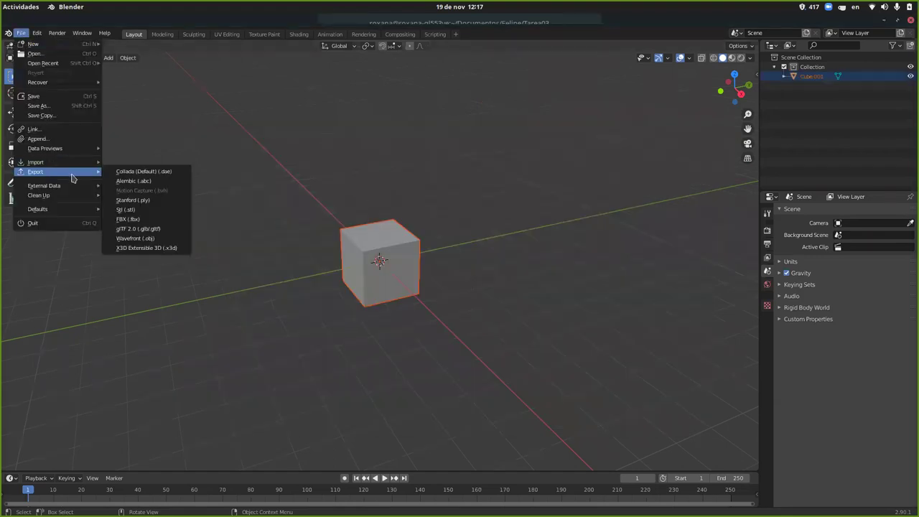
{"action": "left_click", "coordinate": [149, 237]}
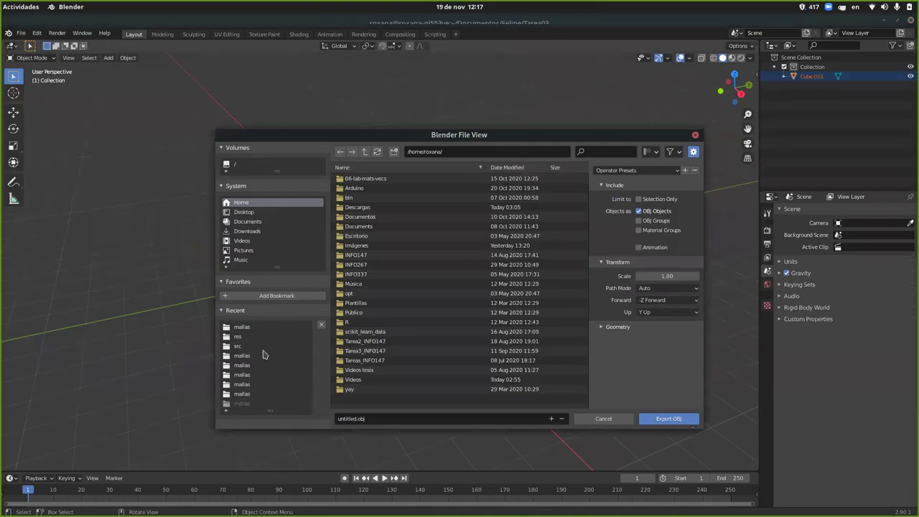
{"action": "left_click", "coordinate": [635, 327]}
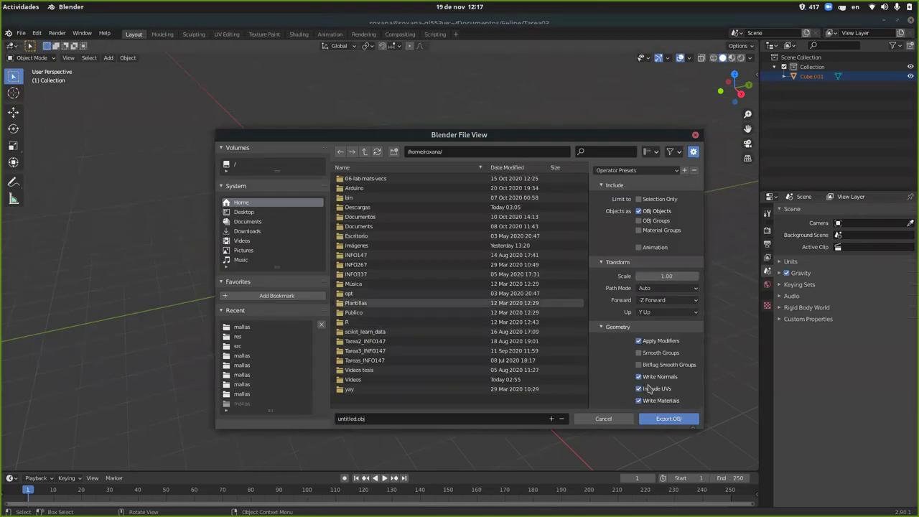
{"action": "scroll", "coordinate": [636, 337], "scroll_direction": "down", "scroll_amount": 3}
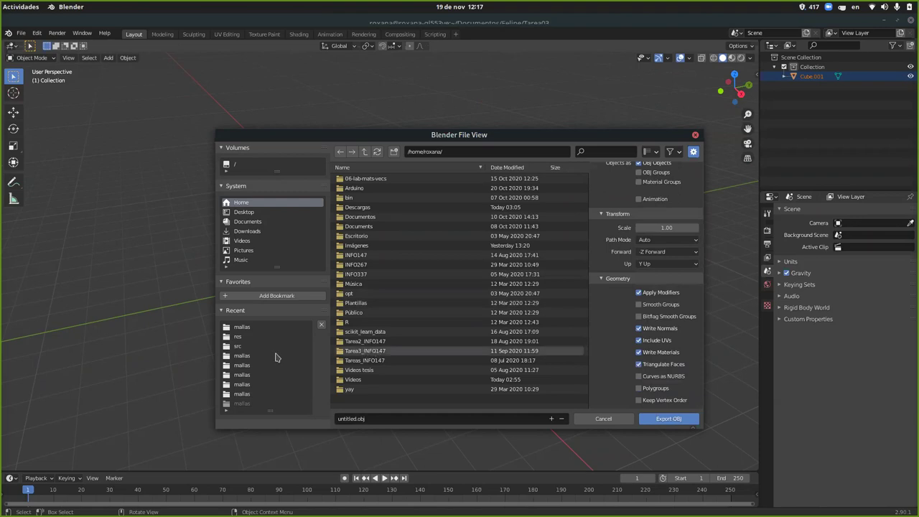
{"action": "left_click", "coordinate": [237, 329]}
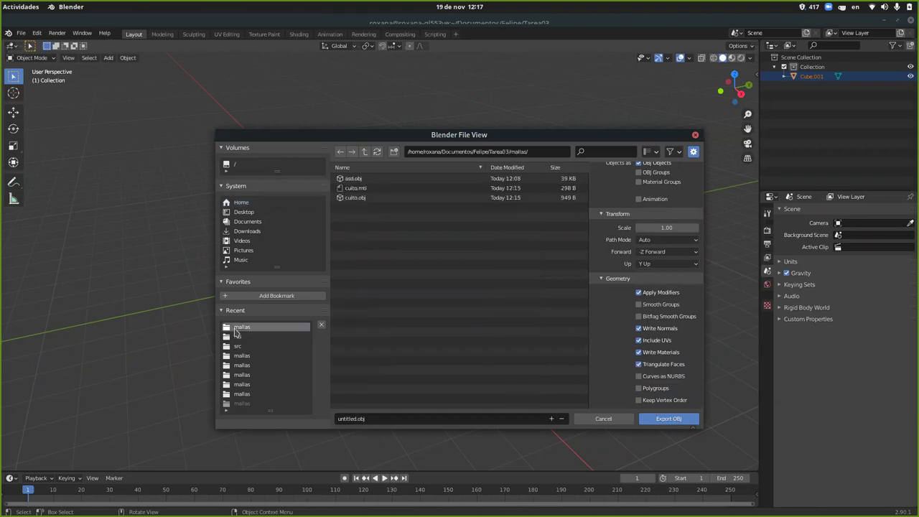
{"action": "left_click", "coordinate": [368, 198]}
{"action": "left_click", "coordinate": [684, 426]}
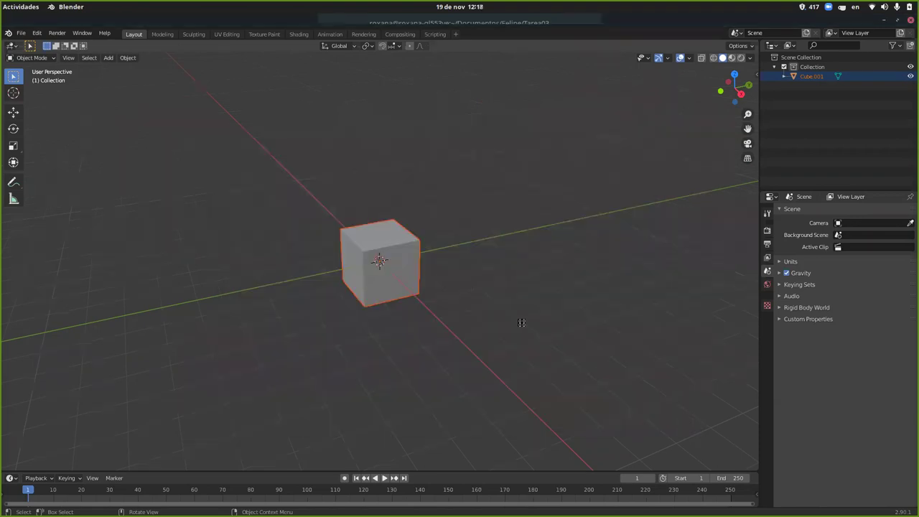
Switch to the terminal, run ./bin/prog again to view the re-exported cube, and close the program
{"action": "key", "text": "alt+Tab"}
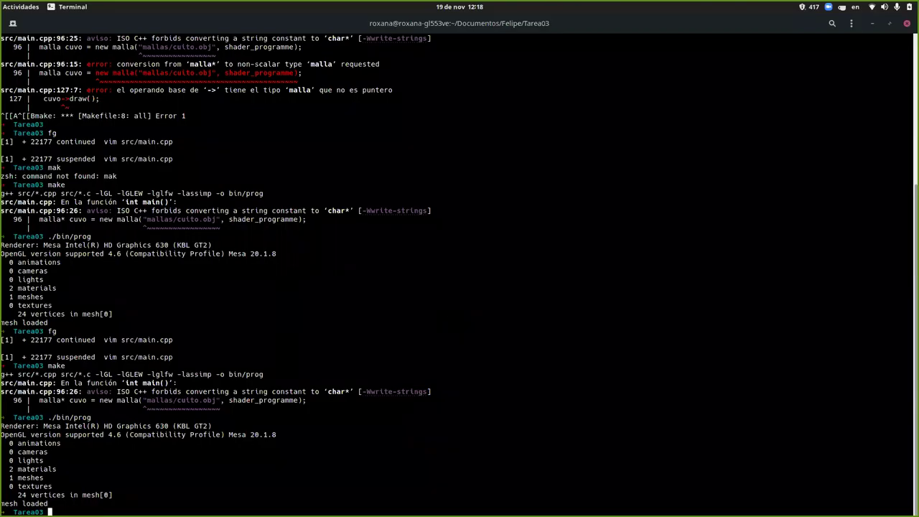
{"action": "key", "text": "Up"}
{"action": "key", "text": "Return"}
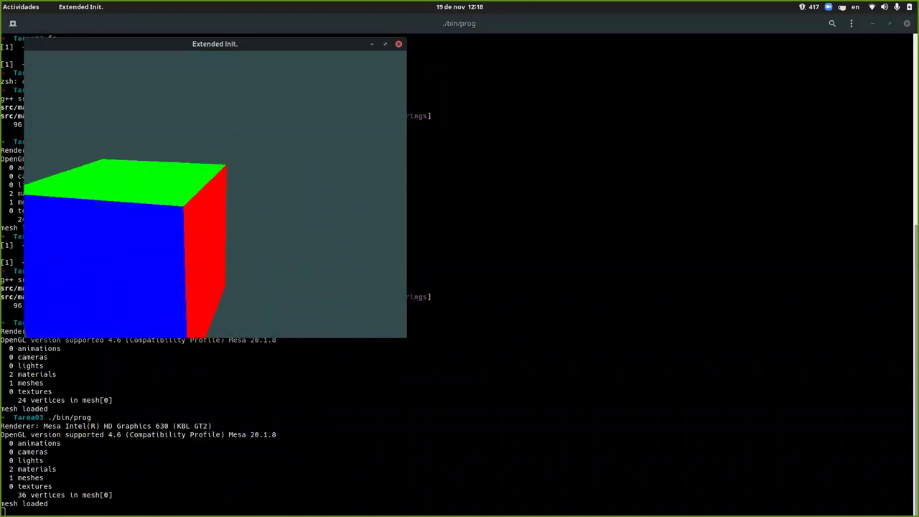
{"action": "key", "text": "Escape"}
Resume the suspended vim session and open src/image.h in a new tab
{"action": "type", "text": "fg"}
{"action": "key", "text": "Return"}
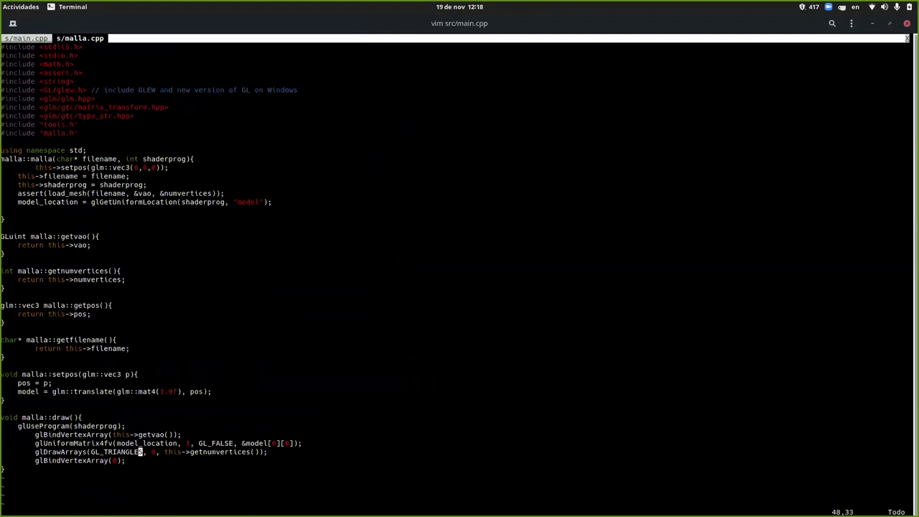
{"action": "type", "text": ":tabe"}
{"action": "key", "text": "Tab"}
{"action": "key", "text": "Tab"}
{"action": "key", "text": "Tab"}
{"action": "key", "text": "Tab"}
{"action": "key", "text": "Tab"}
{"action": "key", "text": "Tab"}
{"action": "key", "text": "Tab"}
{"action": "type", "text": "image.h"}
{"action": "key", "text": "Return"}
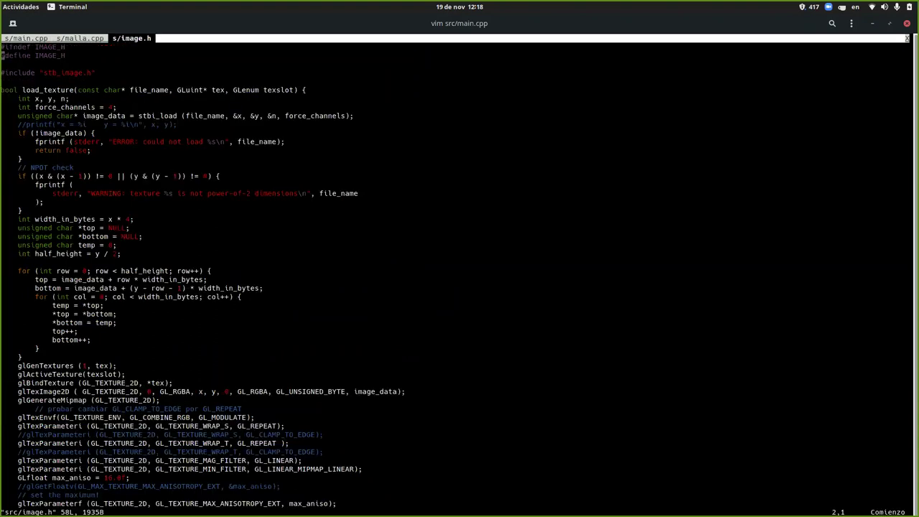
Examine the load_texture function in image.h, including its parameters and texture settings
{"action": "key", "text": "j"}
{"action": "key", "text": "j"}
{"action": "key", "text": "j"}
{"action": "key", "text": "j"}
{"action": "key", "text": "j"}
{"action": "key", "text": "j"}
{"action": "key", "text": "j"}
{"action": "key", "text": "j"}
{"action": "key", "text": "j"}
{"action": "key", "text": "j"}
{"action": "key", "text": "j"}
{"action": "key", "text": "j"}
{"action": "key", "text": "j"}
{"action": "key", "text": "j"}
{"action": "key", "text": "j"}
{"action": "key", "text": "j"}
{"action": "key", "text": "j"}
{"action": "key", "text": "j"}
{"action": "key", "text": "j"}
{"action": "key", "text": "j"}
{"action": "key", "text": "%"}
{"action": "key", "text": "4"}
{"action": "key", "text": "0"}
{"action": "key", "text": "j"}
{"action": "key", "text": "k"}
{"action": "key", "text": "k"}
{"action": "key", "text": "k"}
{"action": "key", "text": "j"}
{"action": "key", "text": "k"}
{"action": "key", "text": "k"}
{"action": "key", "text": "k"}
{"action": "key", "text": "k"}
{"action": "key", "text": "k"}
{"action": "key", "text": "k"}
{"action": "key", "text": "w"}
{"action": "key", "text": "w"}
{"action": "key", "text": "w"}
{"action": "key", "text": "w"}
{"action": "key", "text": "k"}
{"action": "key", "text": "j"}
{"action": "key", "text": "k"}
{"action": "key", "text": "k"}
{"action": "key", "text": "k"}
{"action": "key", "text": "k"}
{"action": "key", "text": "k"}
{"action": "key", "text": "k"}
{"action": "key", "text": "k"}
{"action": "key", "text": "k"}
{"action": "key", "text": "k"}
{"action": "key", "text": "k"}
{"action": "key", "text": "k"}
{"action": "key", "text": "k"}
{"action": "key", "text": "k"}
{"action": "key", "text": "k"}
{"action": "key", "text": "k"}
{"action": "key", "text": "k"}
{"action": "key", "text": "k"}
{"action": "key", "text": "k"}
{"action": "key", "text": "k"}
{"action": "key", "text": "k"}
{"action": "key", "text": "k"}
{"action": "key", "text": "k"}
{"action": "key", "text": "k"}
{"action": "key", "text": "k"}
{"action": "key", "text": "k"}
{"action": "key", "text": "k"}
{"action": "key", "text": "k"}
In main.cpp, start a load_texture call with "res/minecraft_dirt.png" on a new line below the cuvo mesh creation
{"action": "key", "text": "g"}
{"action": "key", "text": "t"}
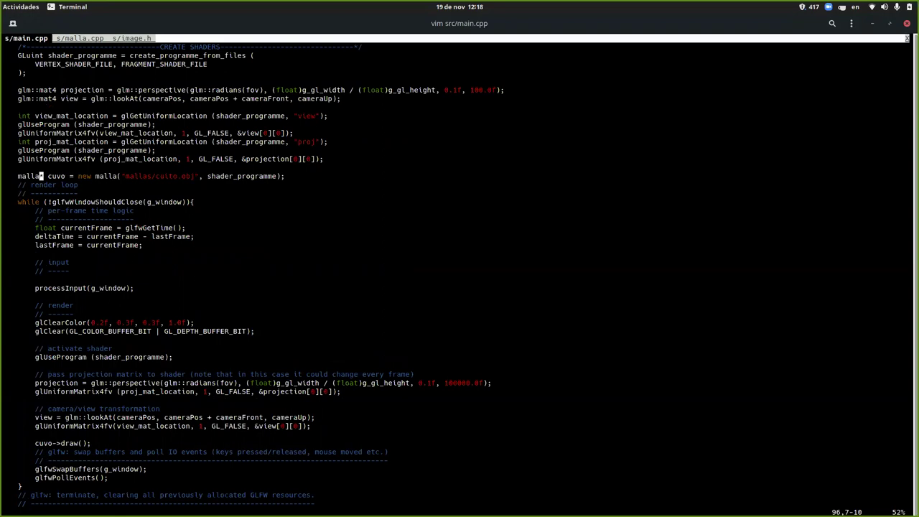
{"action": "type", "text": "oload"}
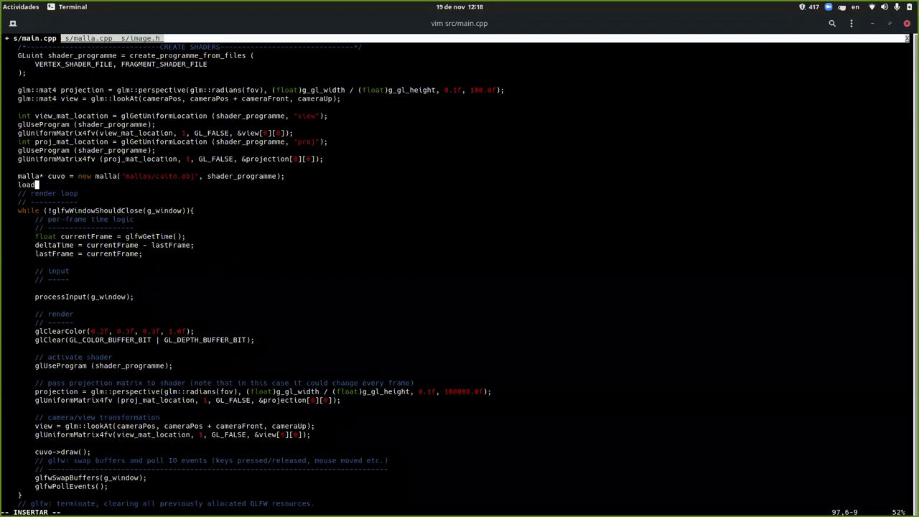
{"action": "type", "text": "_texture"}
{"action": "type", "text": "("}
{"action": "type", "text": "\""}
{"action": "type", "text": "res/"}
{"action": "type", "text": "imag"}
{"action": "type", "text": "craft"}
{"action": "type", "text": "_dirt.png"}
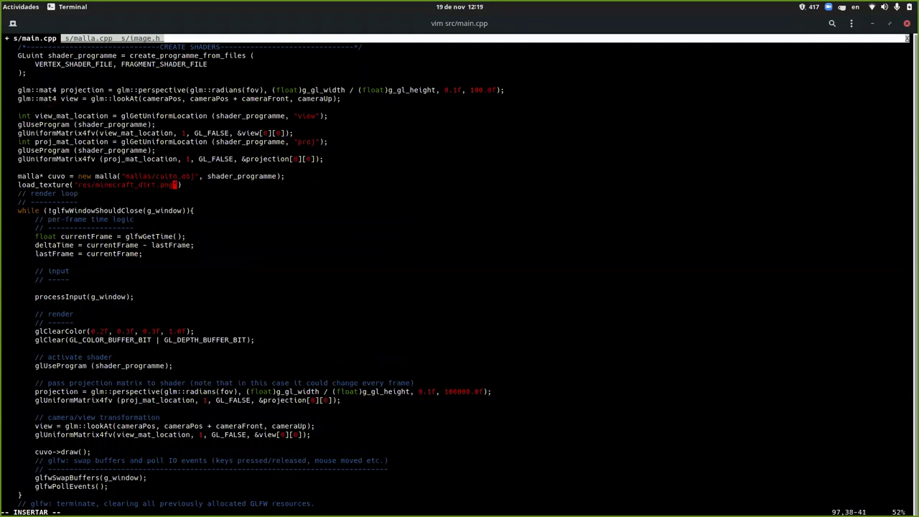